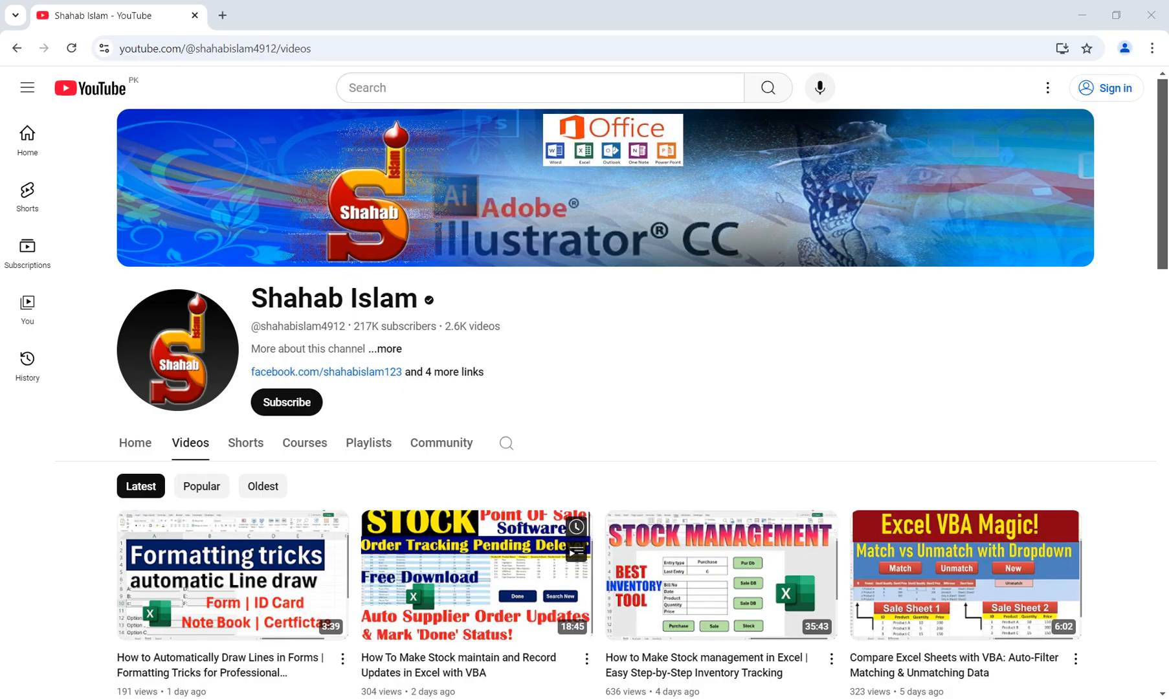
mouse_move(502, 698)
click(420, 641)
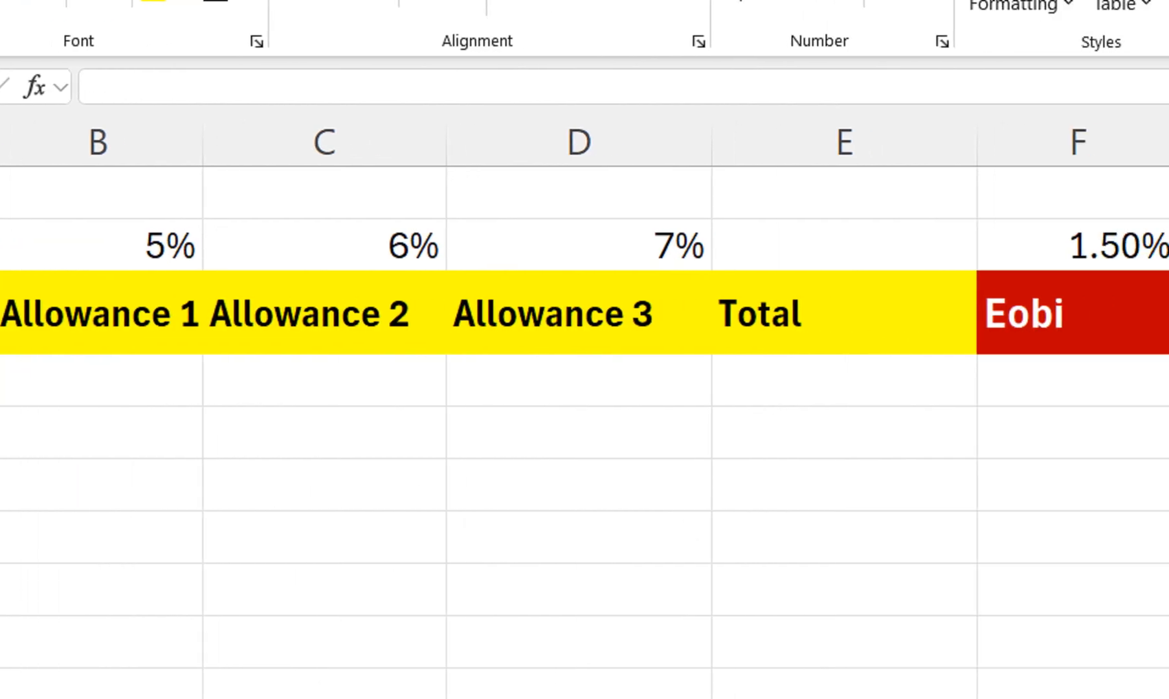
click(952, 379)
key(Right)
key(Right)
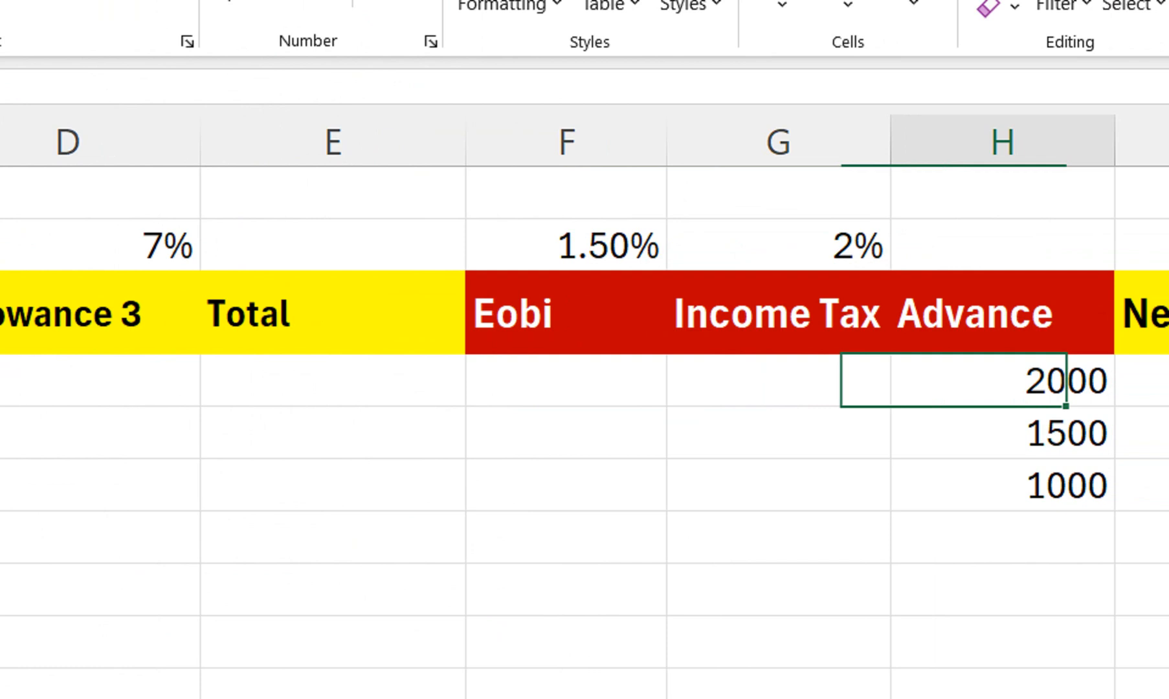
Enter the formula =A4*B$2 in B4 to calculate Allowance 1 from the first basic salary
click(120, 380)
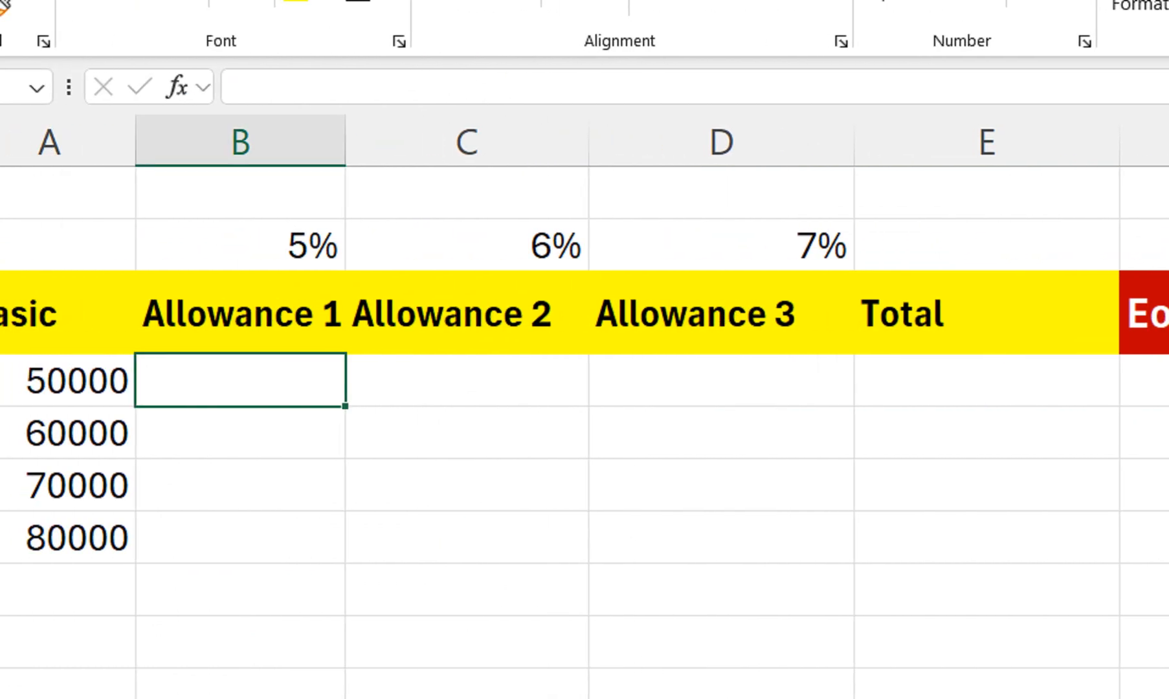
text(=)
key(Left)
text(*)
key(Up)
key(Up)
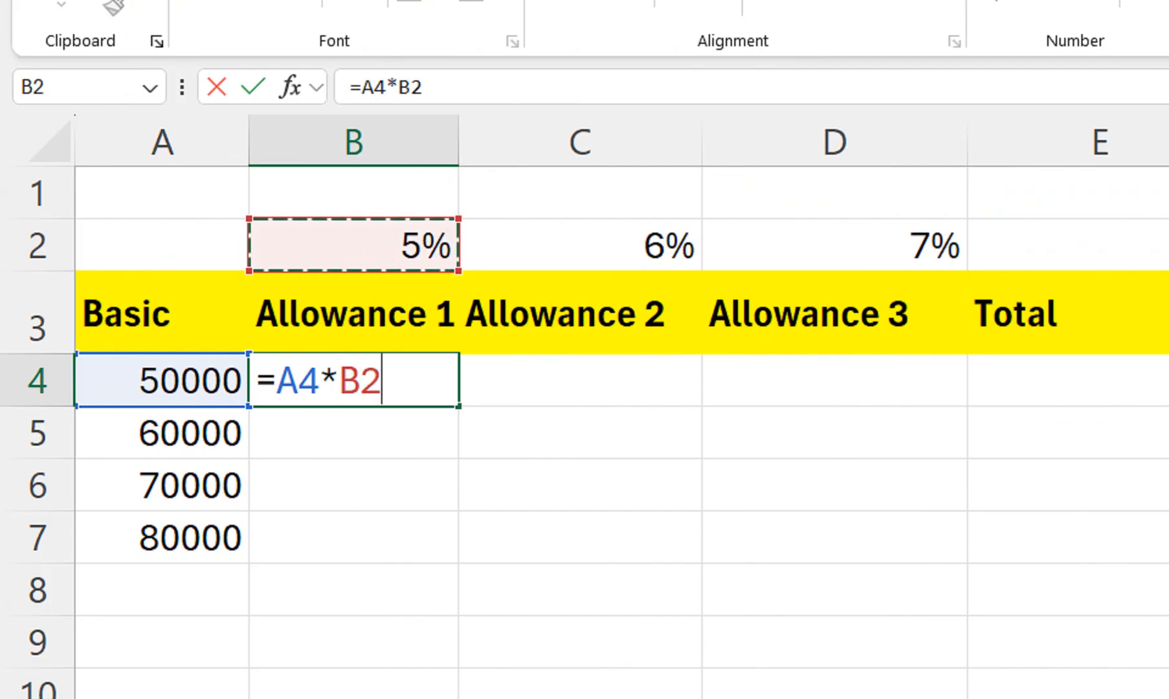
key(F4)
key(F4)
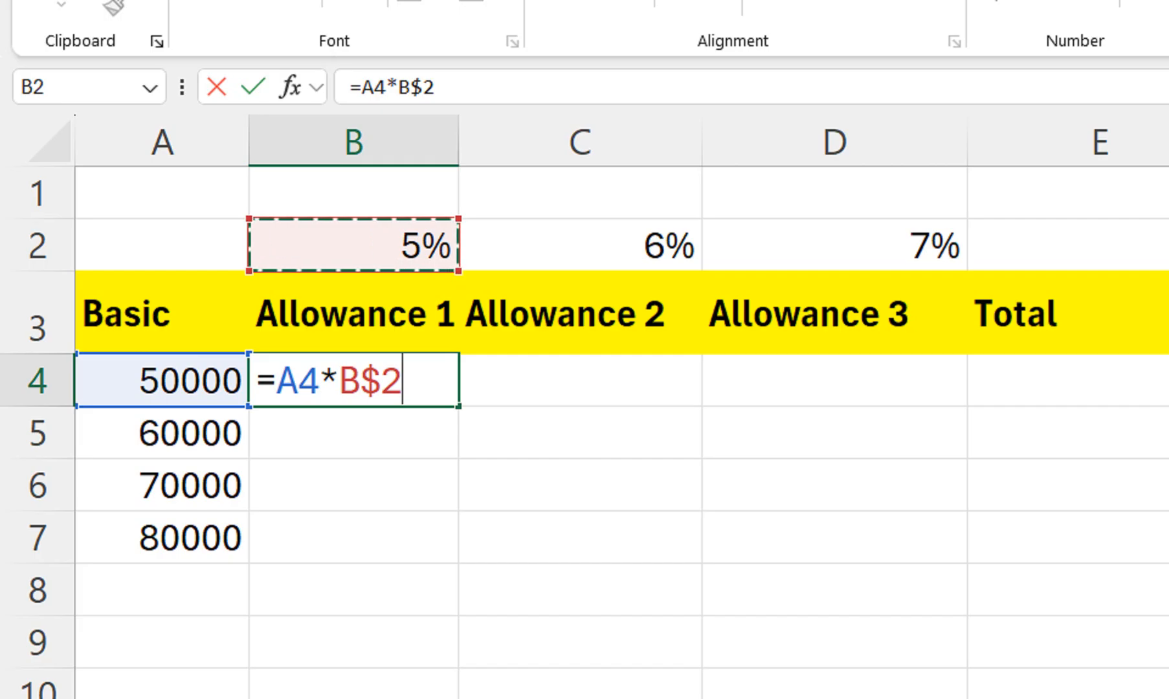
key(Return)
Fill the B4 formula down to row 7 and across to the Allowance 3 column
click(353, 380)
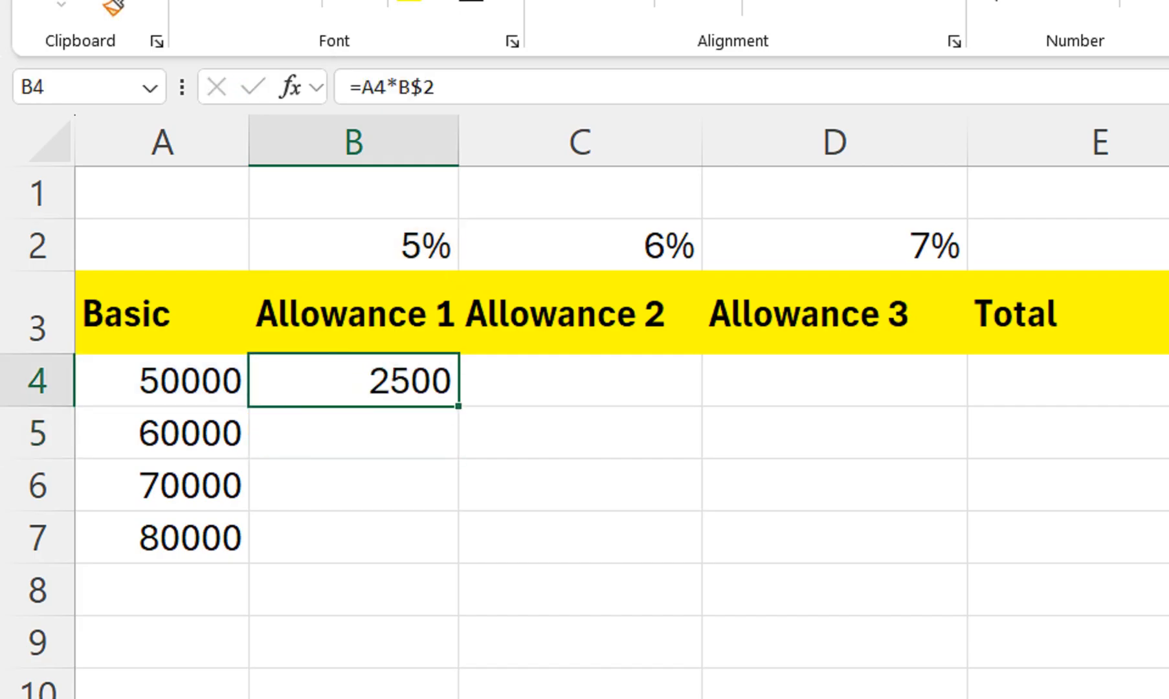
drag(457, 405, 453, 550)
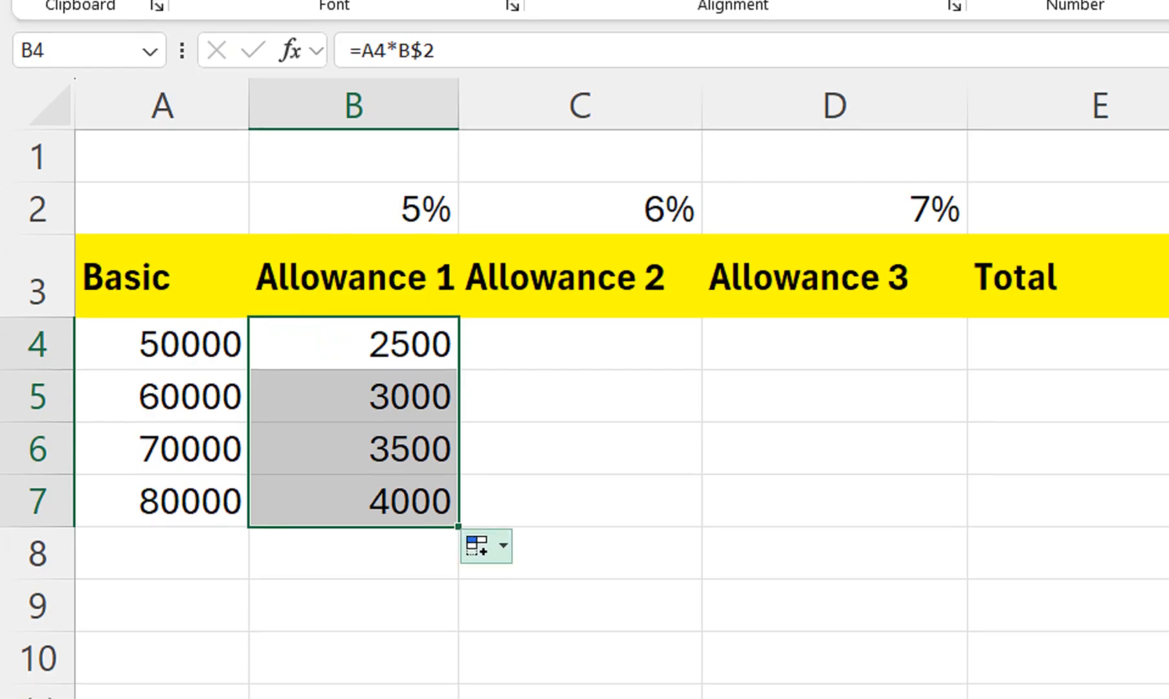
drag(458, 520, 964, 520)
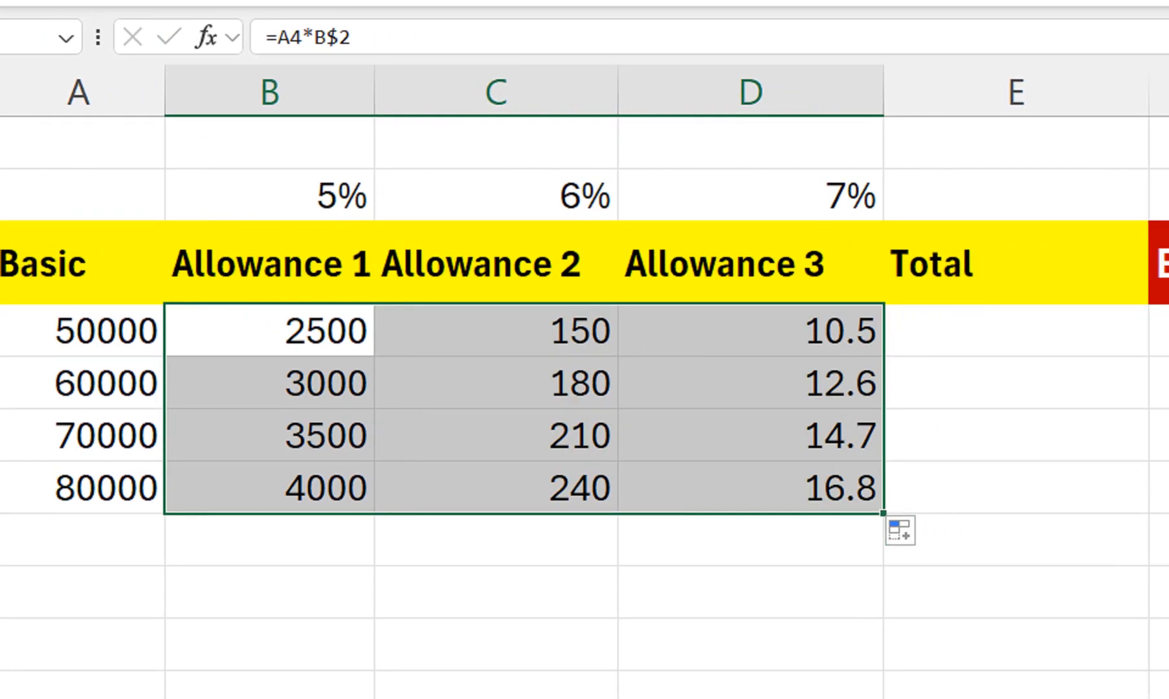
Lock the Basic column in the Allowance 1 formula in B4 so it reads =$A4*B$2
click(269, 330)
key(F2)
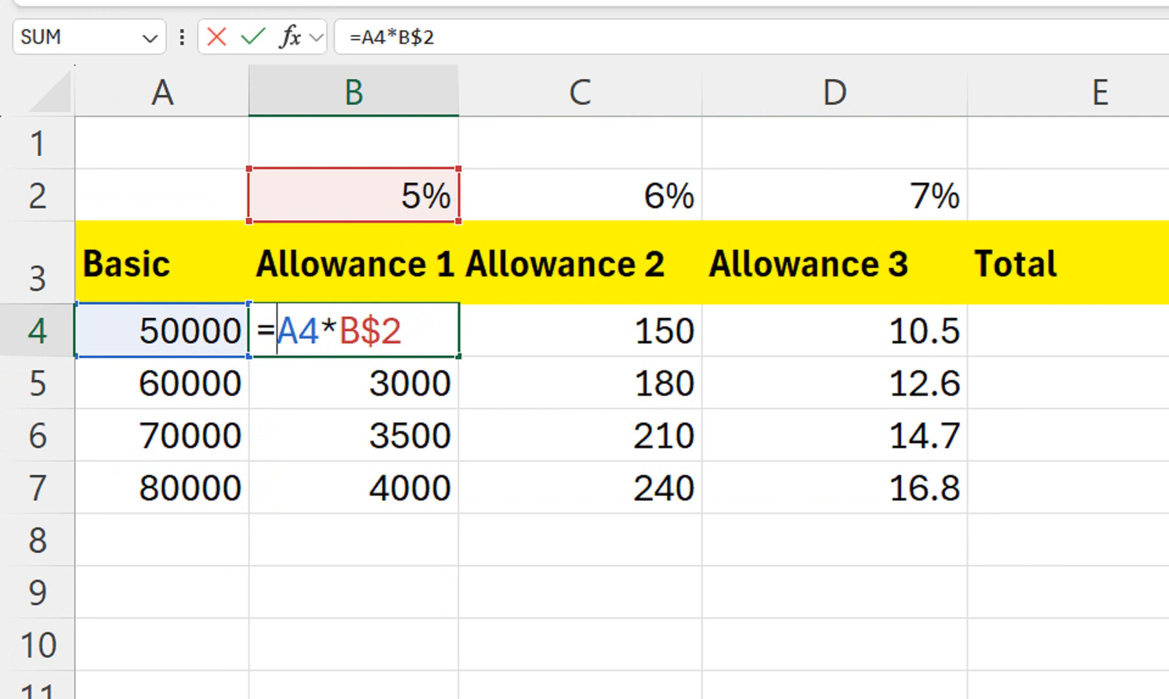
text($)
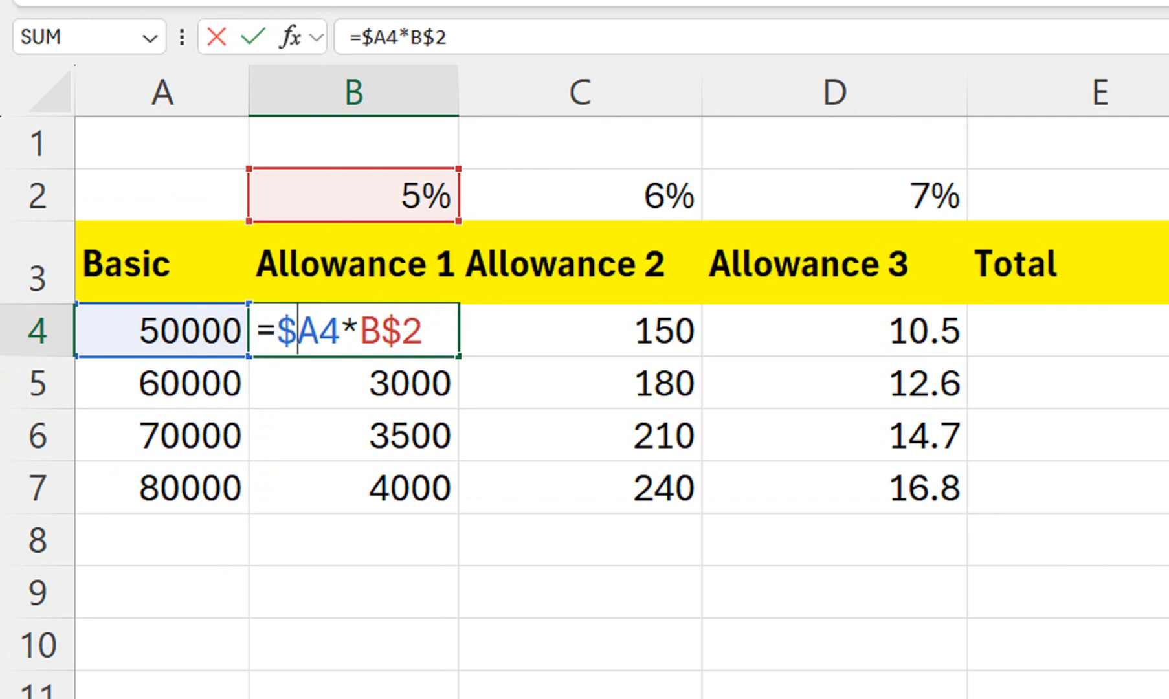
key(Return)
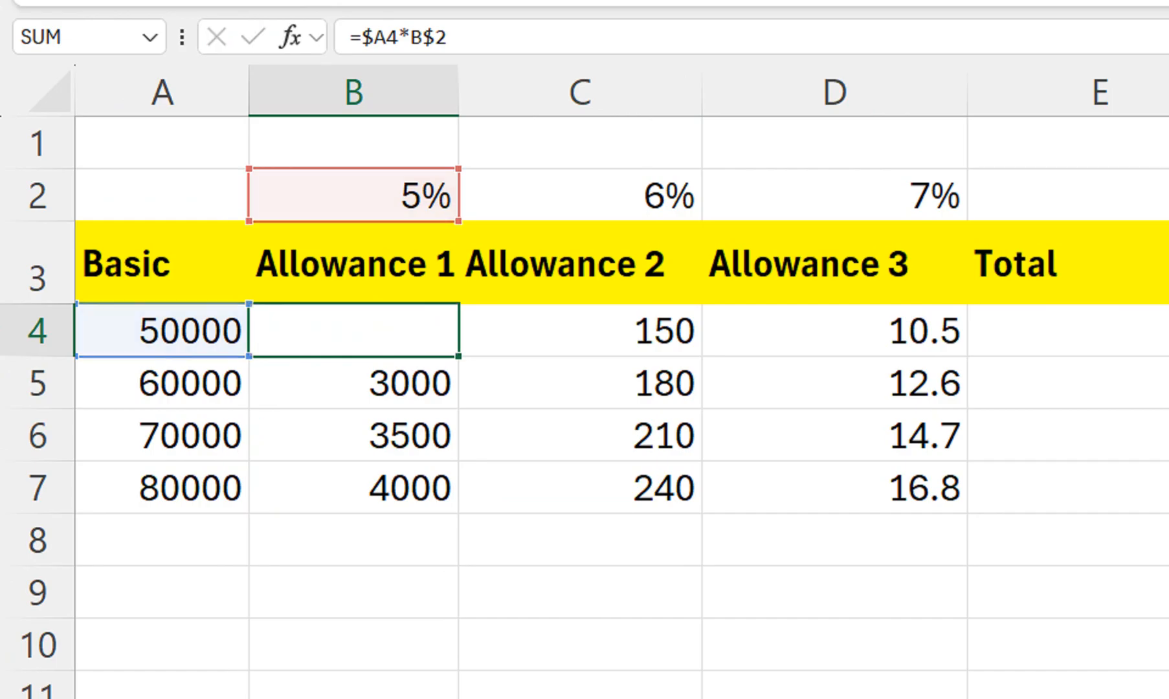
Copy the column-locked formula from B4 through all three allowance columns, covering B4:D7
click(353, 330)
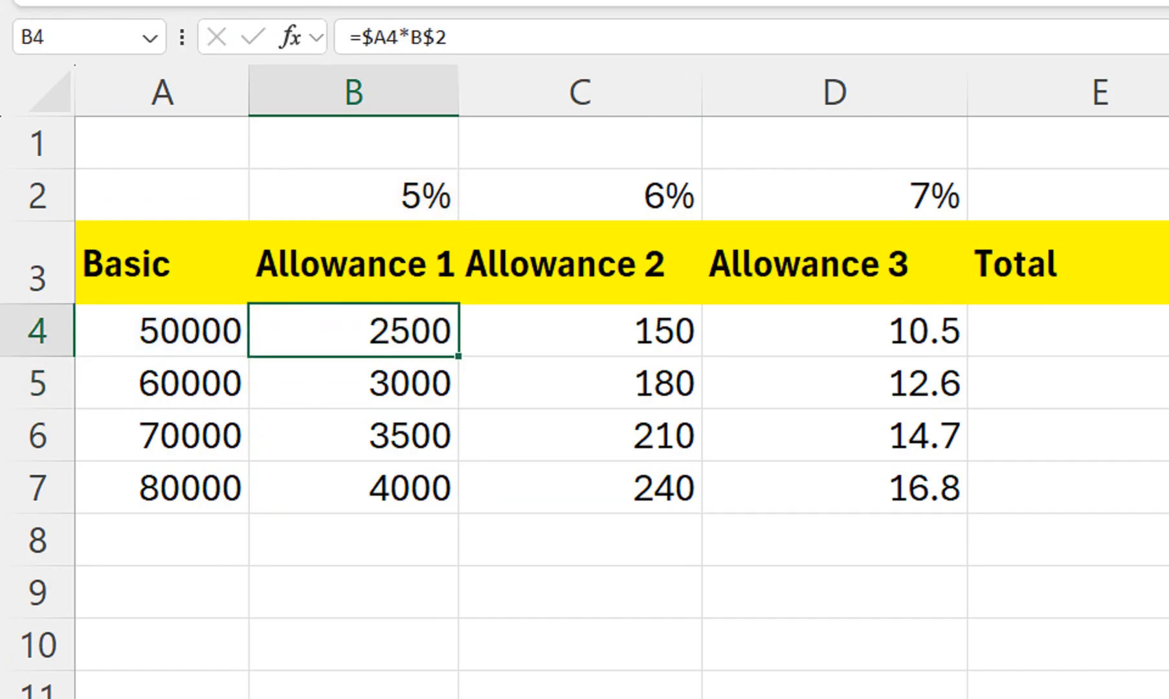
double_click(458, 356)
drag(458, 513, 968, 513)
Total the basic salary and allowances in E4 with =SUM(A4:D4) and fill it down to E7
click(1038, 330)
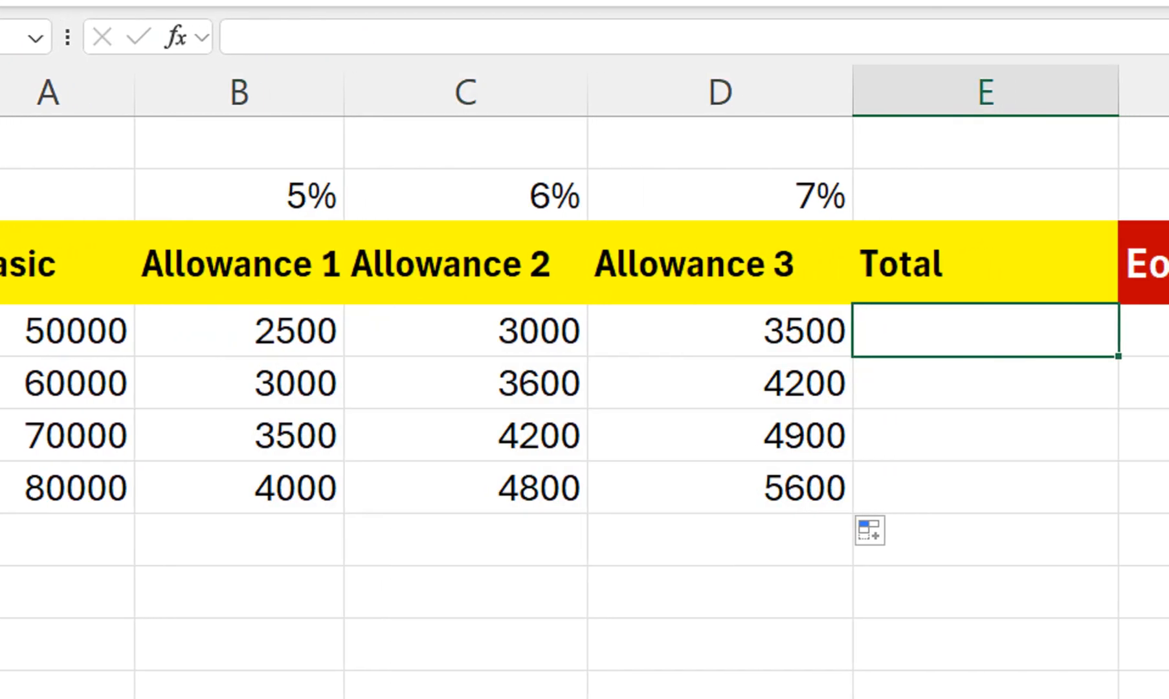
key(alt+equal)
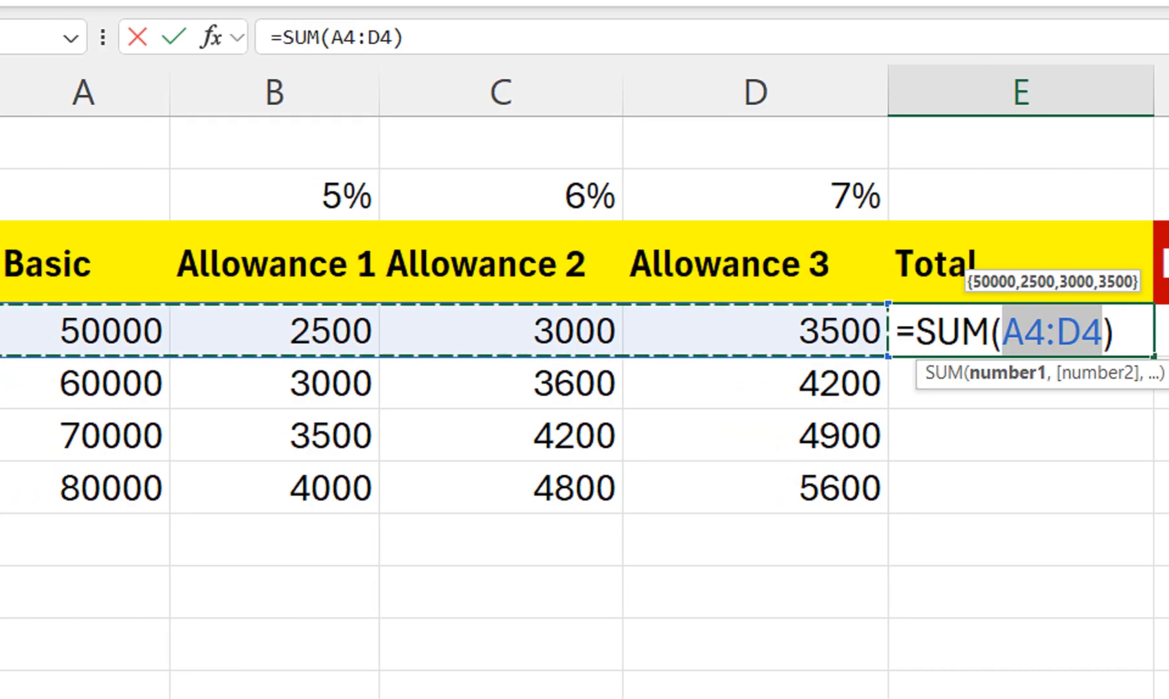
key(Return)
click(1027, 330)
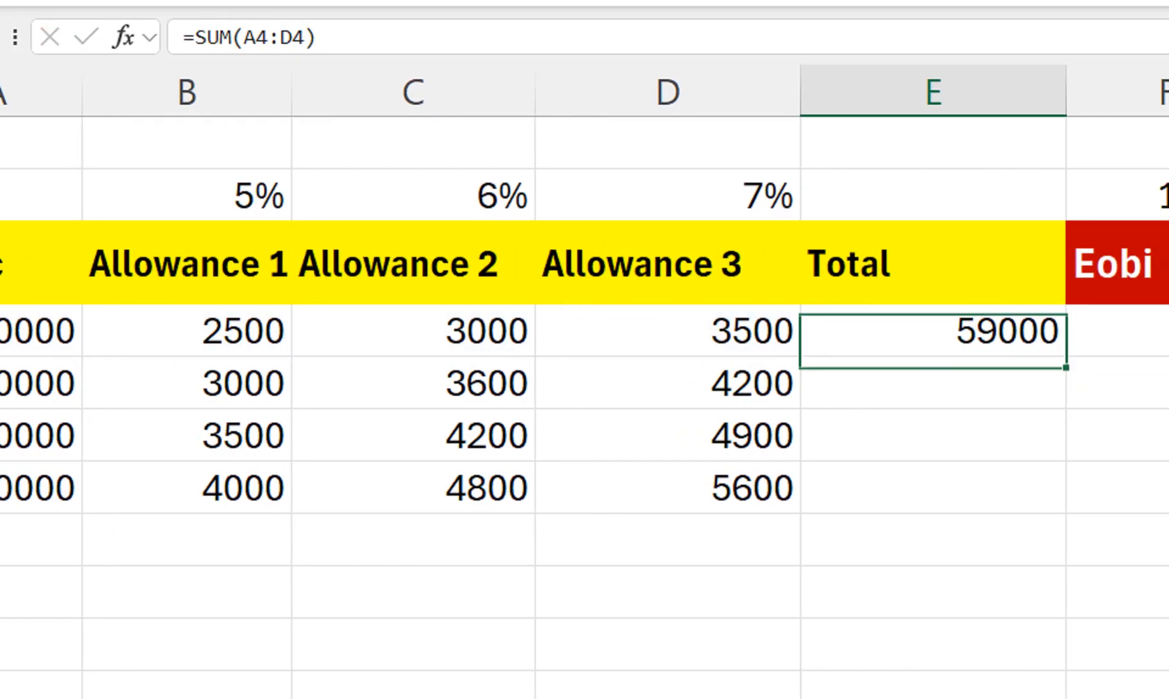
double_click(1159, 355)
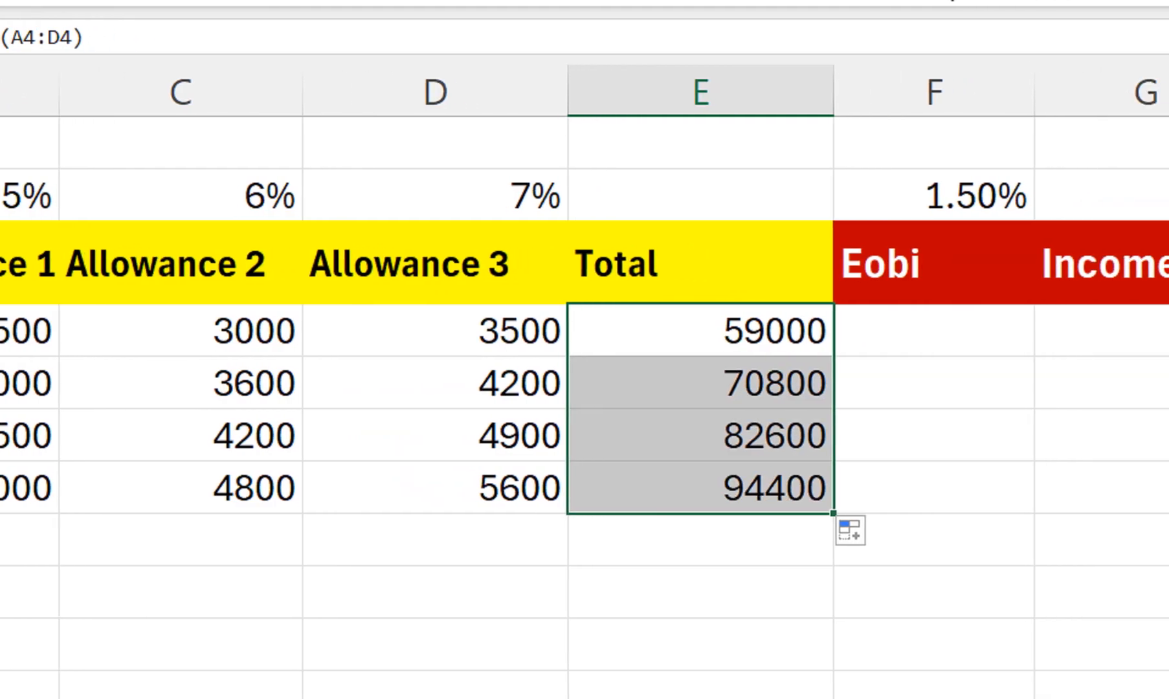
Enter the Eobi deduction formula =$A4*F$2 in F4
click(1030, 330)
text(=)
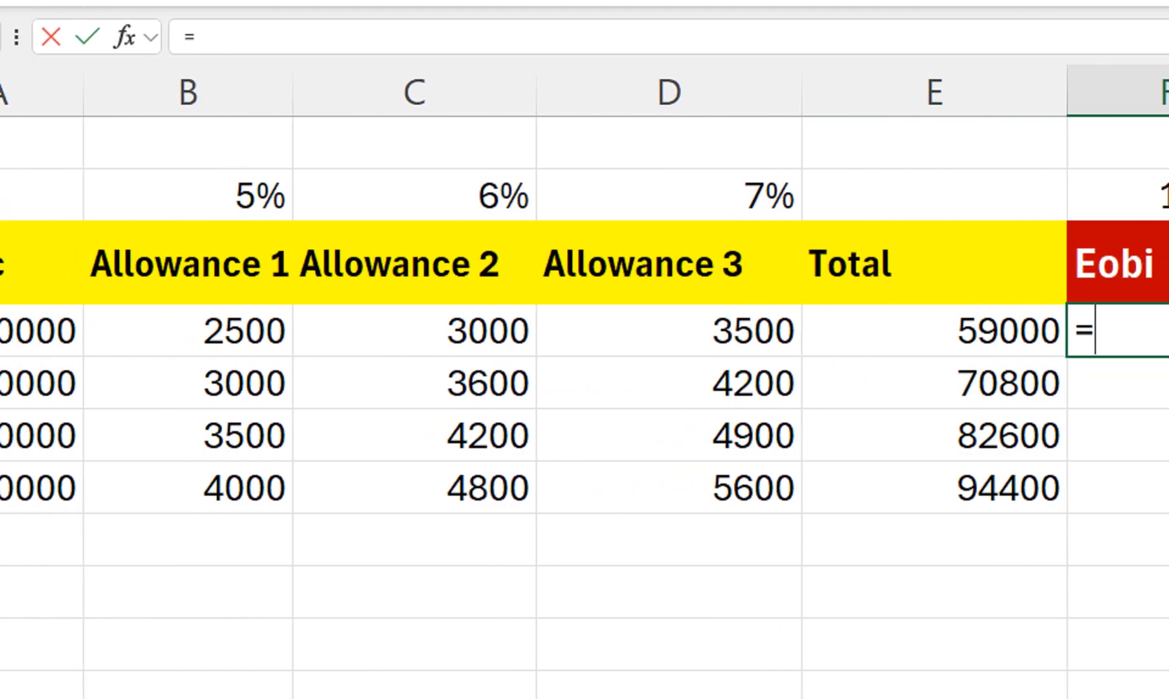
click(143, 326)
key(F4)
key(F4)
key(F4)
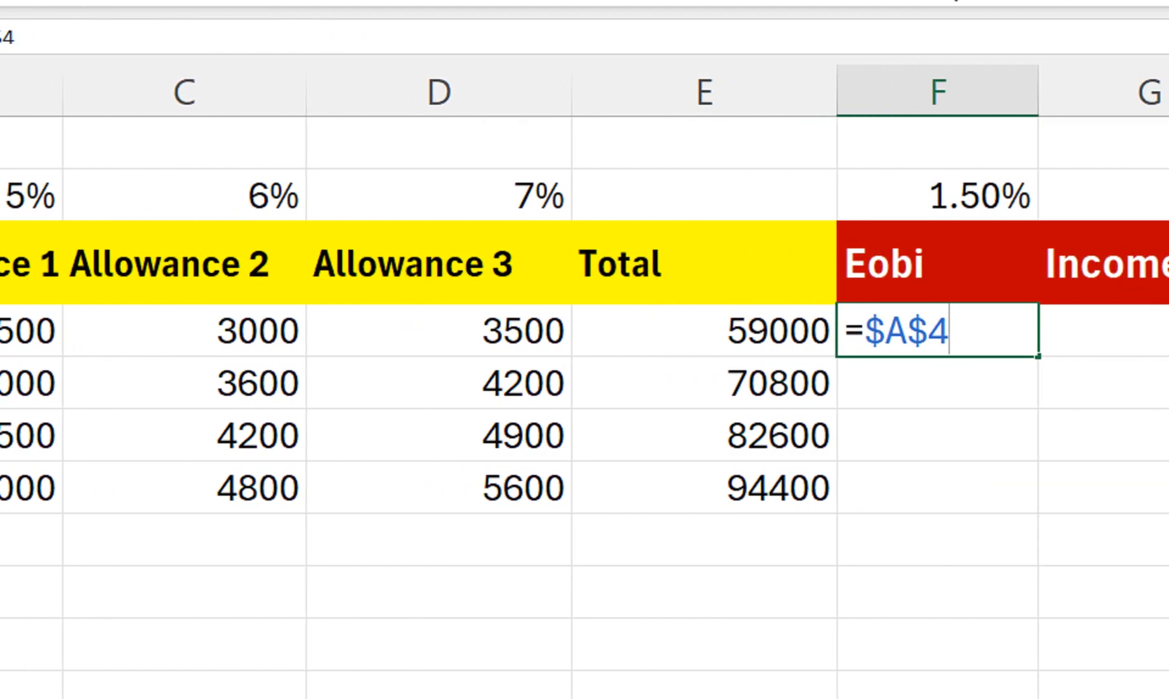
text(*)
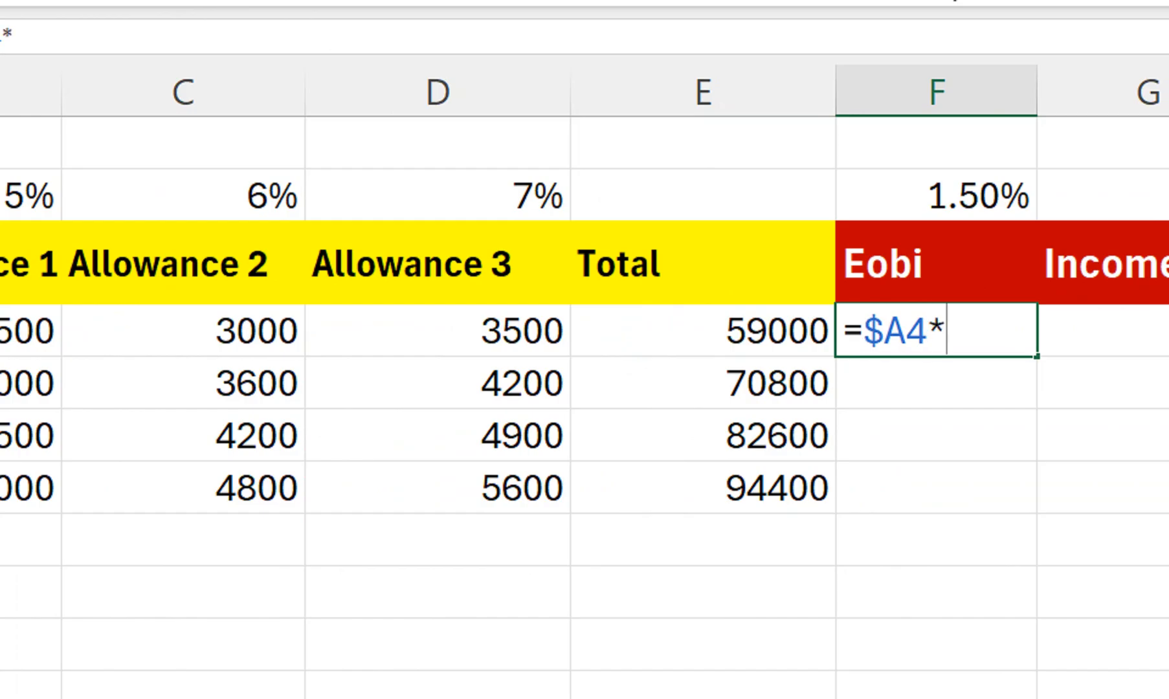
key(Up)
key(Up)
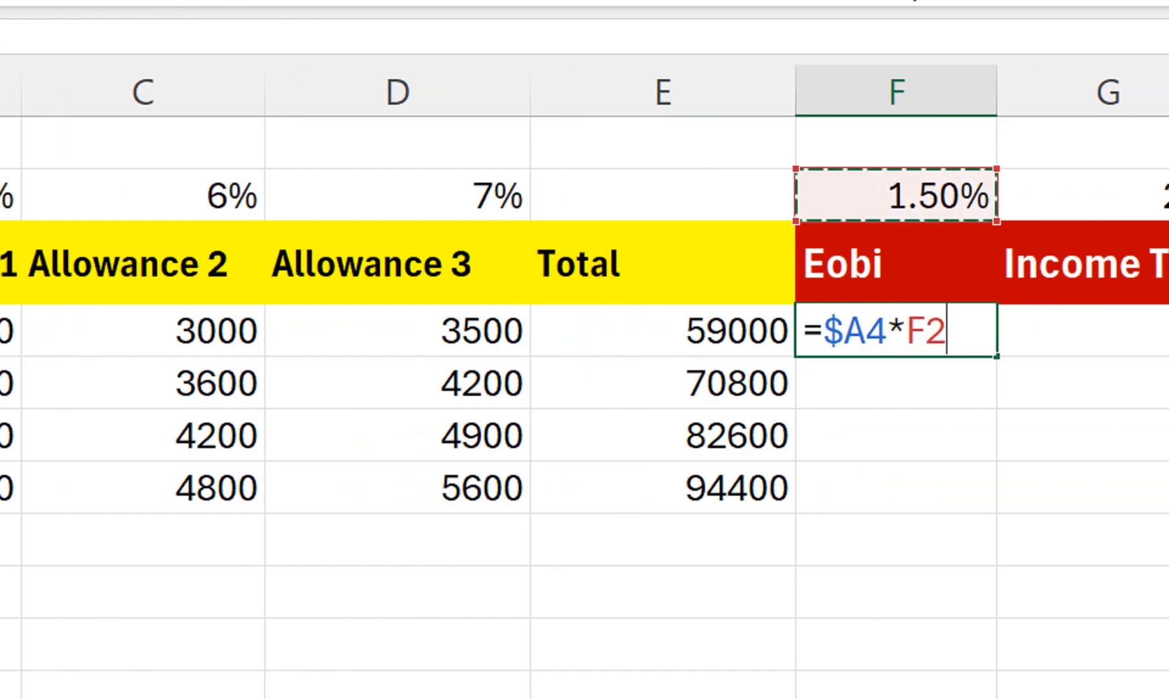
key(F4)
key(F4)
key(Return)
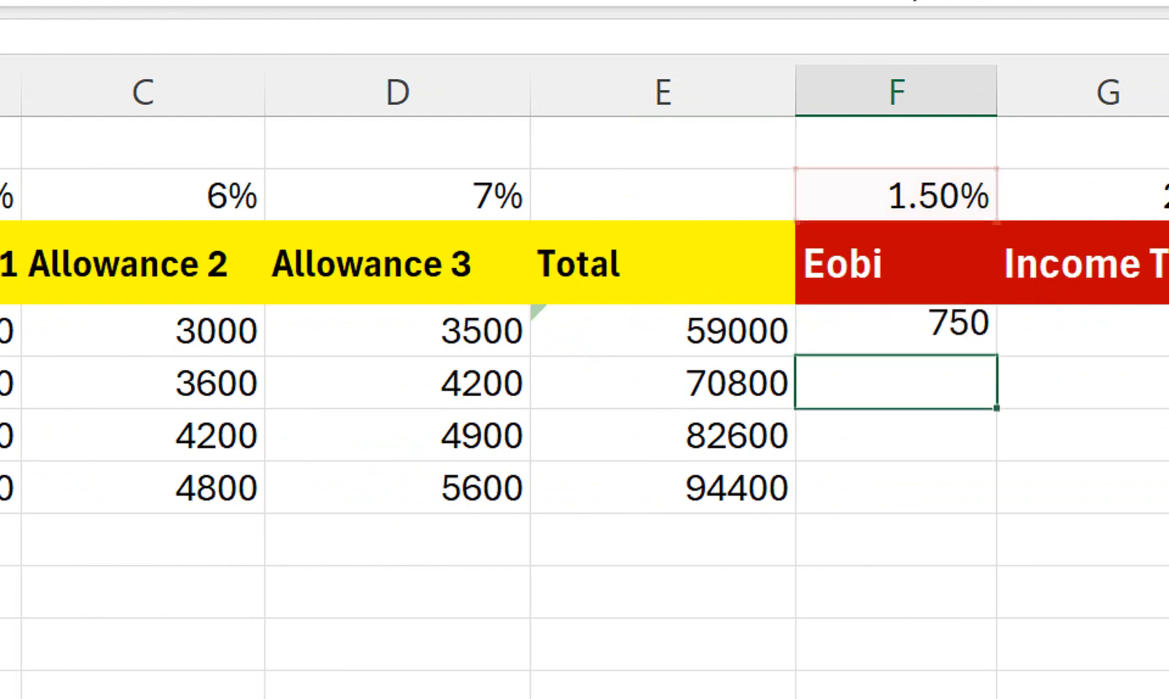
Fill the Eobi formula through F4:G7 to cover Income Tax, and check the resulting formula in G4
click(887, 330)
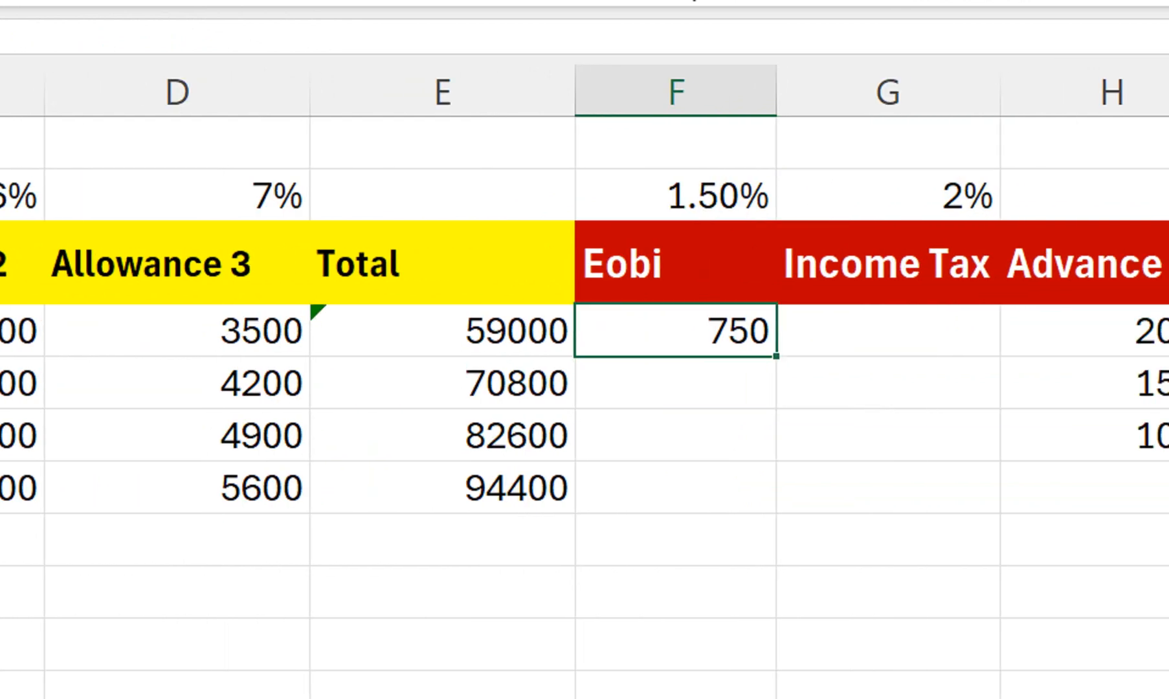
drag(776, 356, 971, 511)
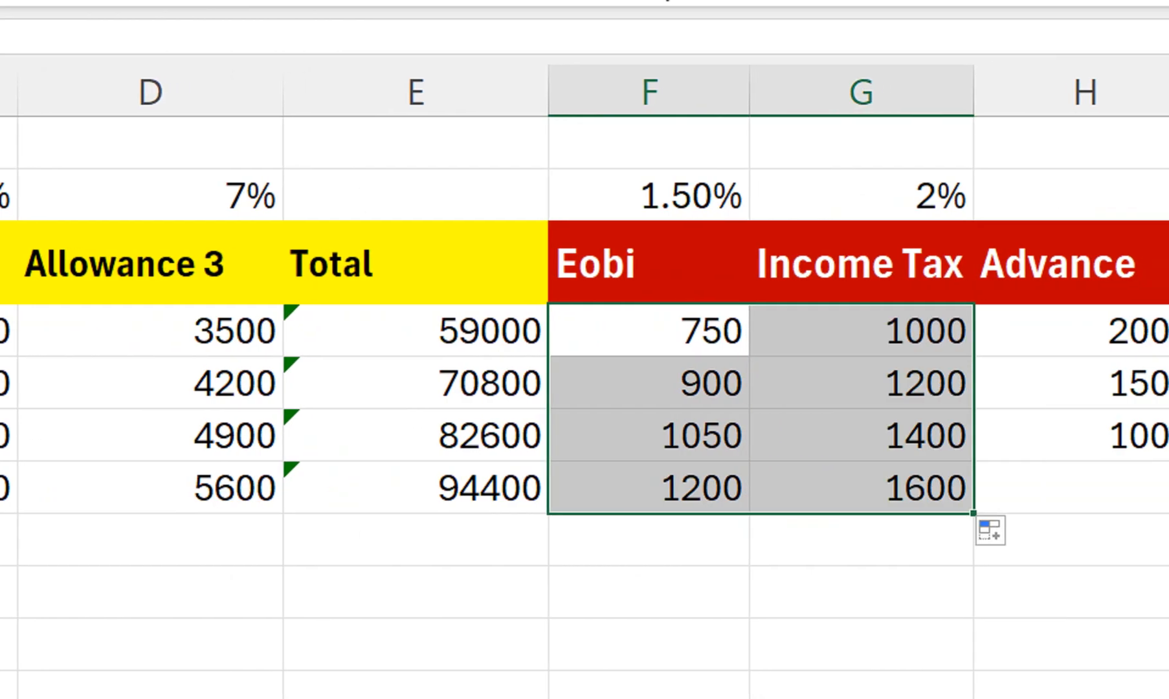
double_click(885, 330)
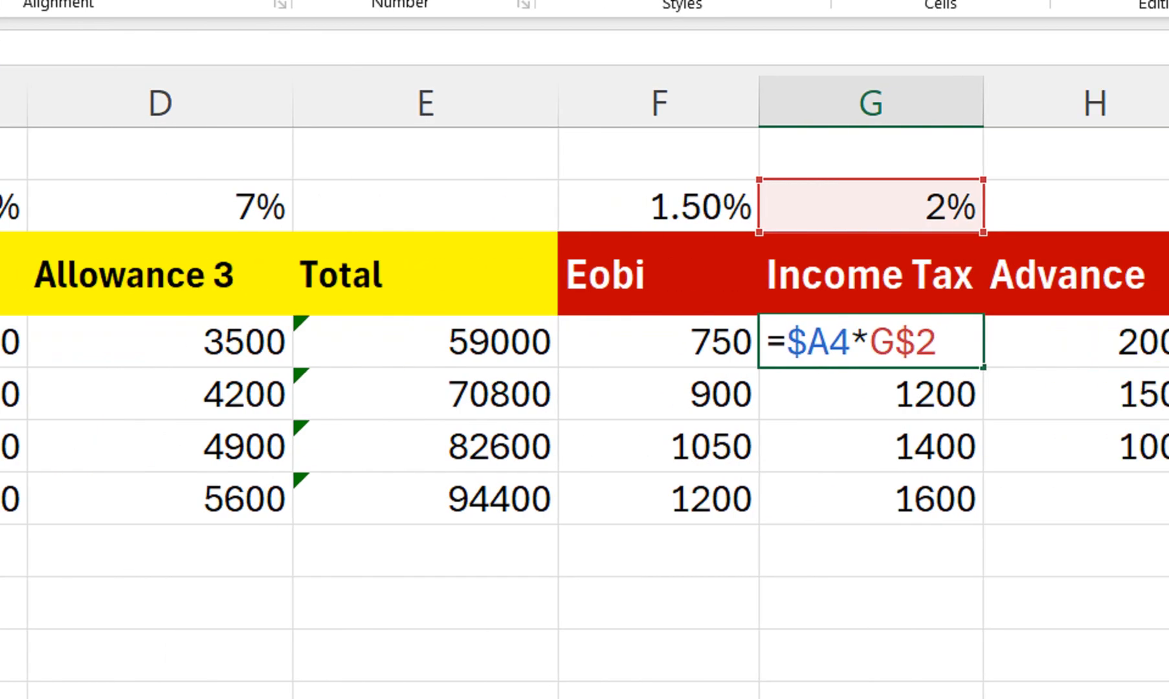
key(F4)
key(Return)
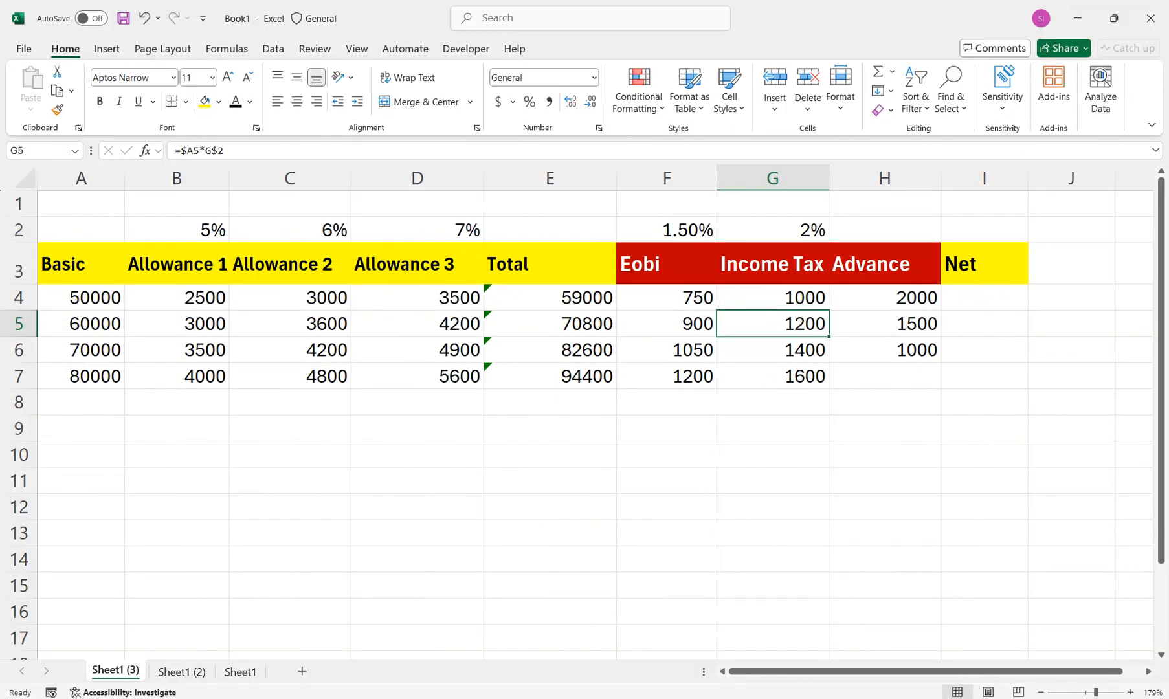
Enter an advance of 1200 in H7 for the 80000 basic salary row
click(884, 403)
key(Up)
text(1200)
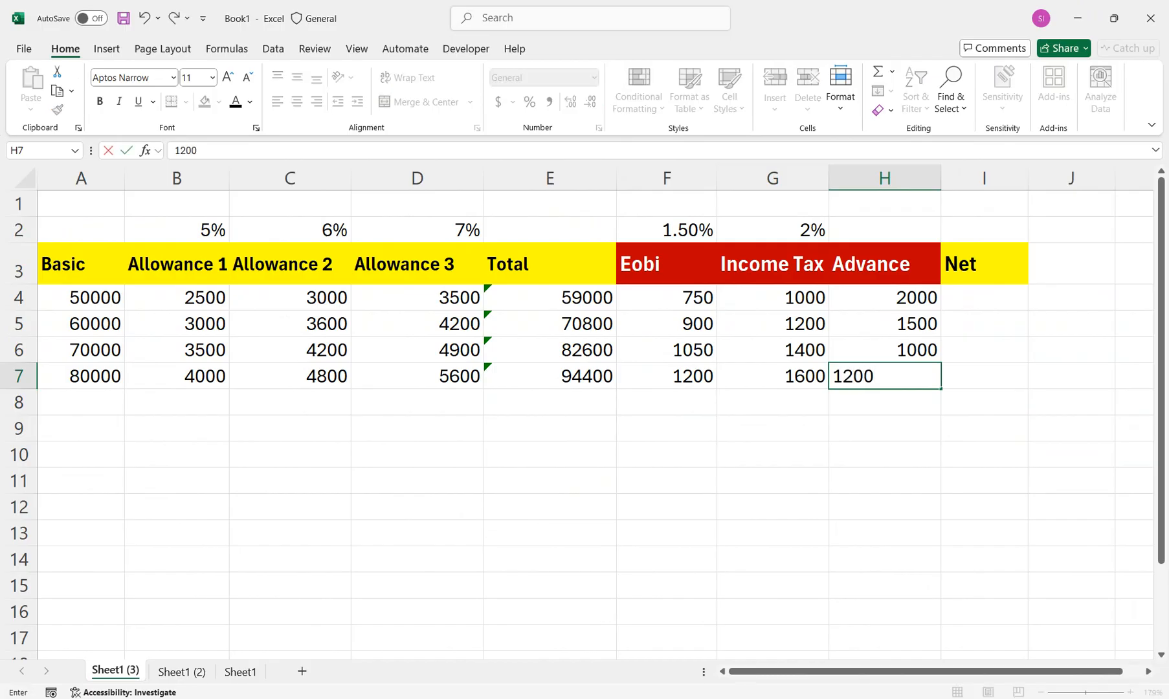
key(Return)
Calculate the net salary in I4 with the formula =E4-SUM(F4:H4)
click(984, 298)
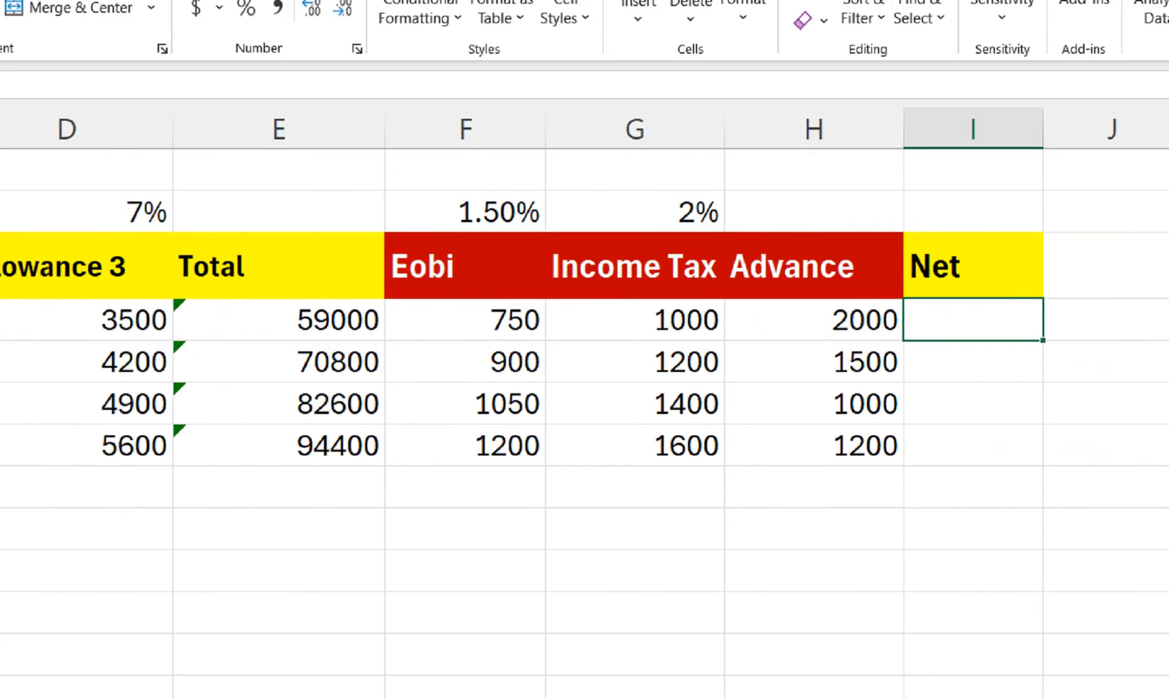
text(=)
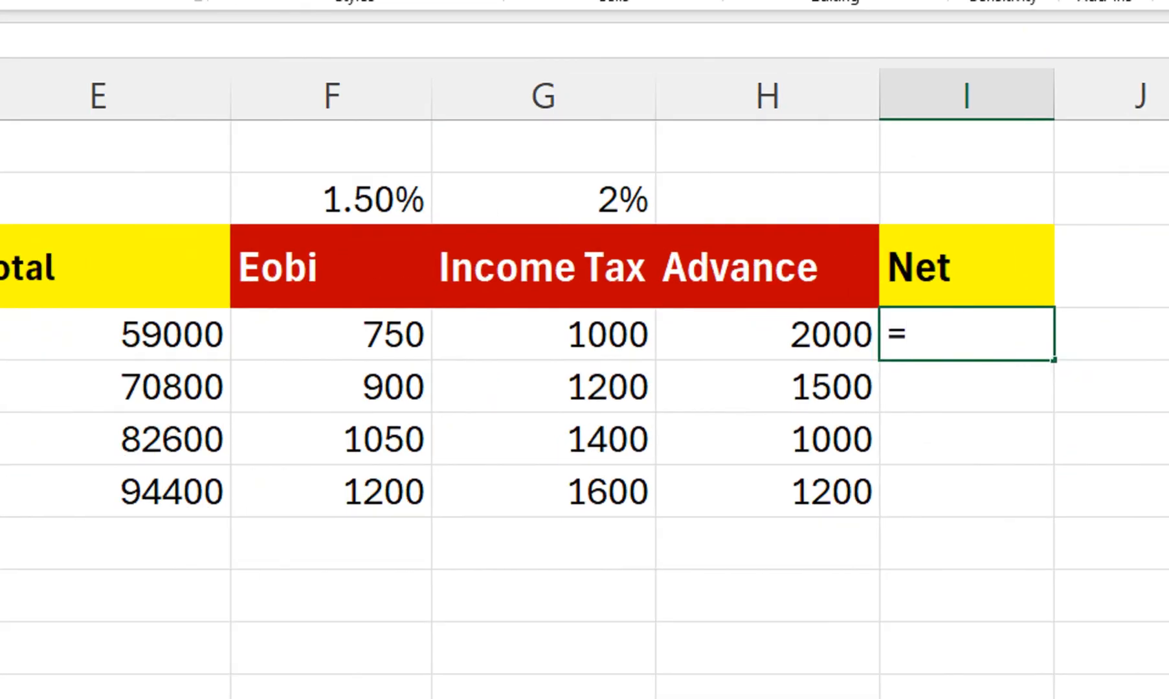
click(98, 335)
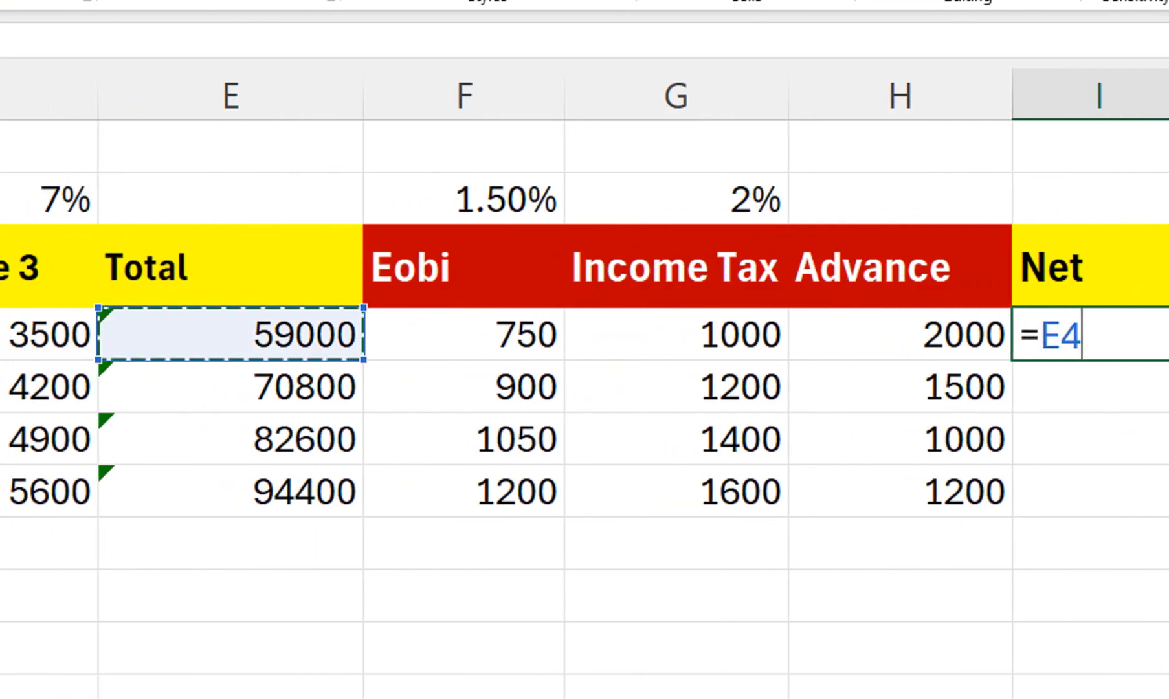
text(-sum()
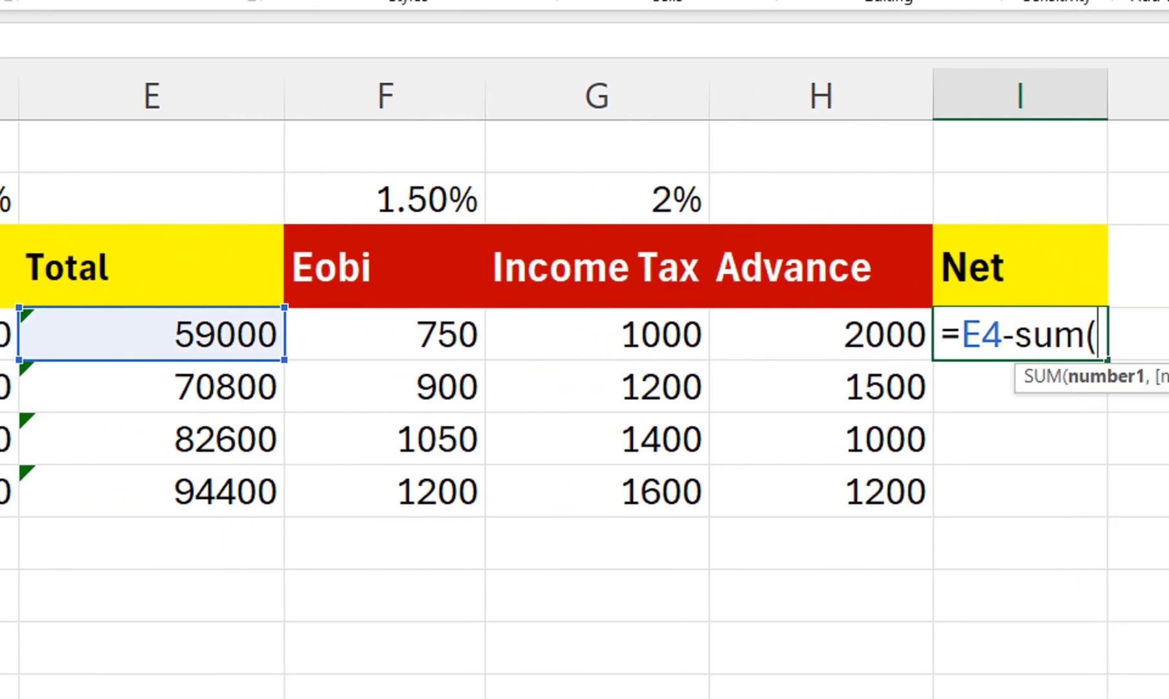
drag(296, 334, 777, 335)
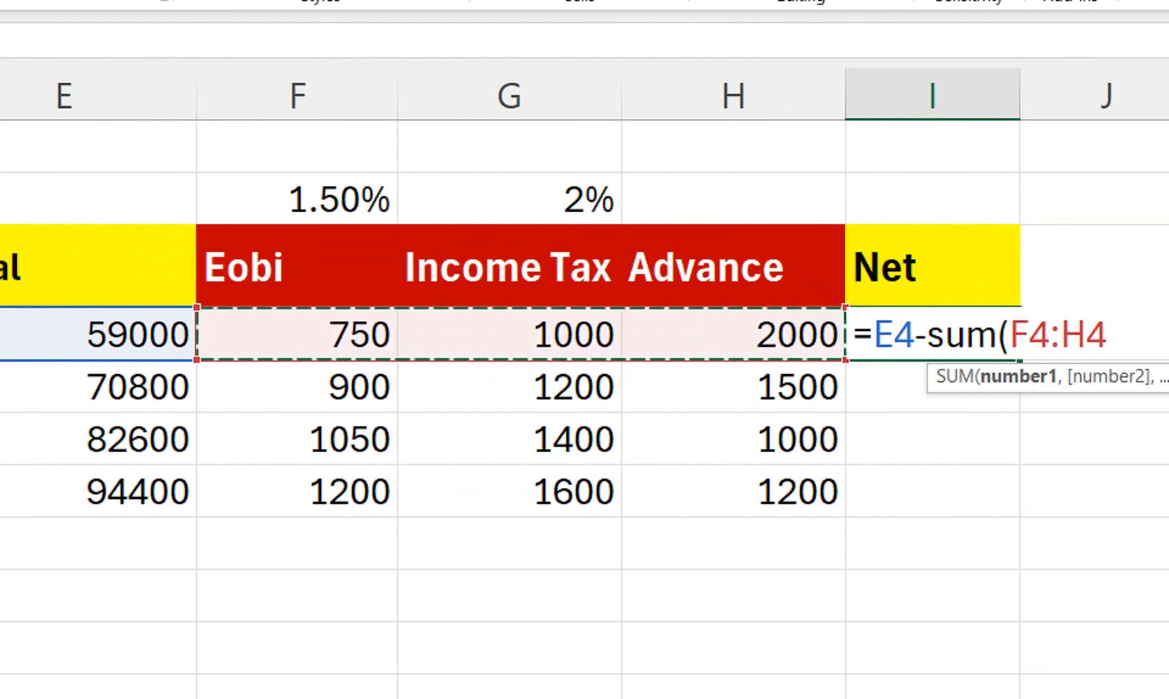
text())
key(Return)
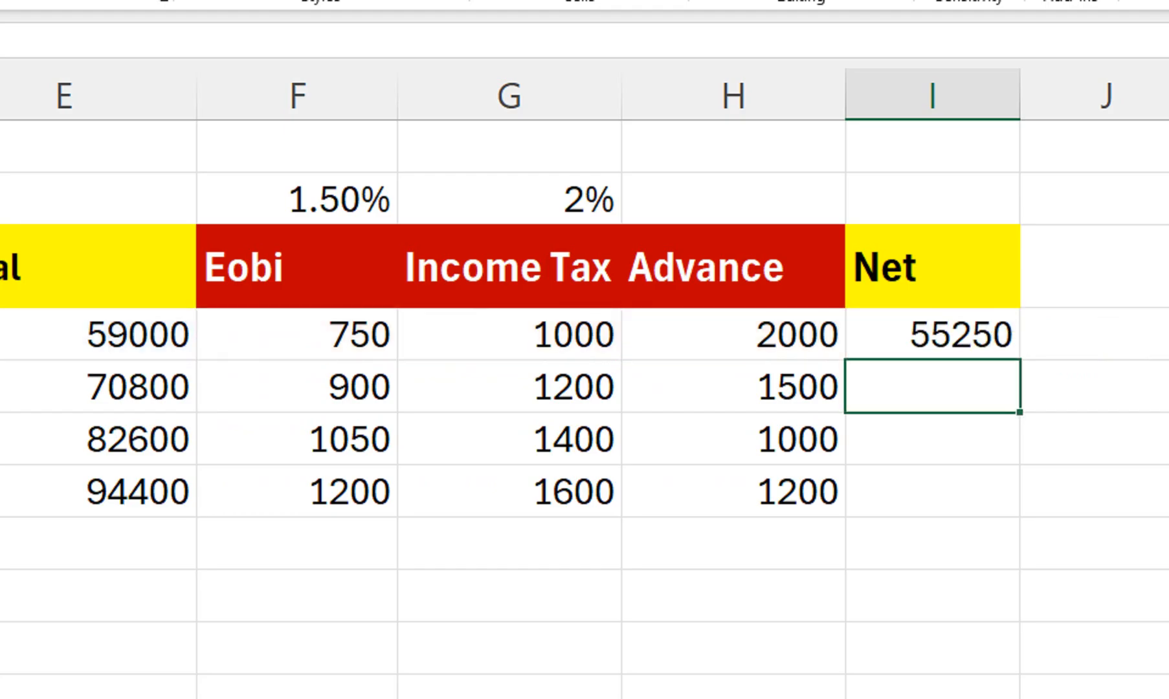
Fill the net salary formula from I4 down to I7
click(297, 335)
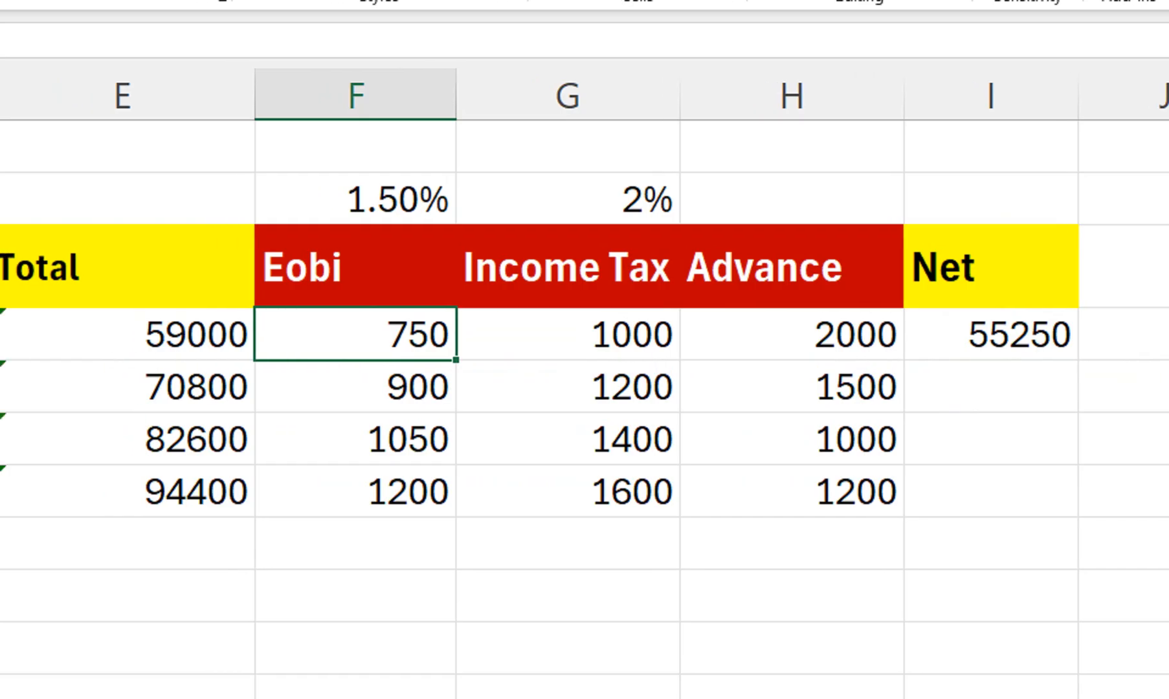
click(991, 335)
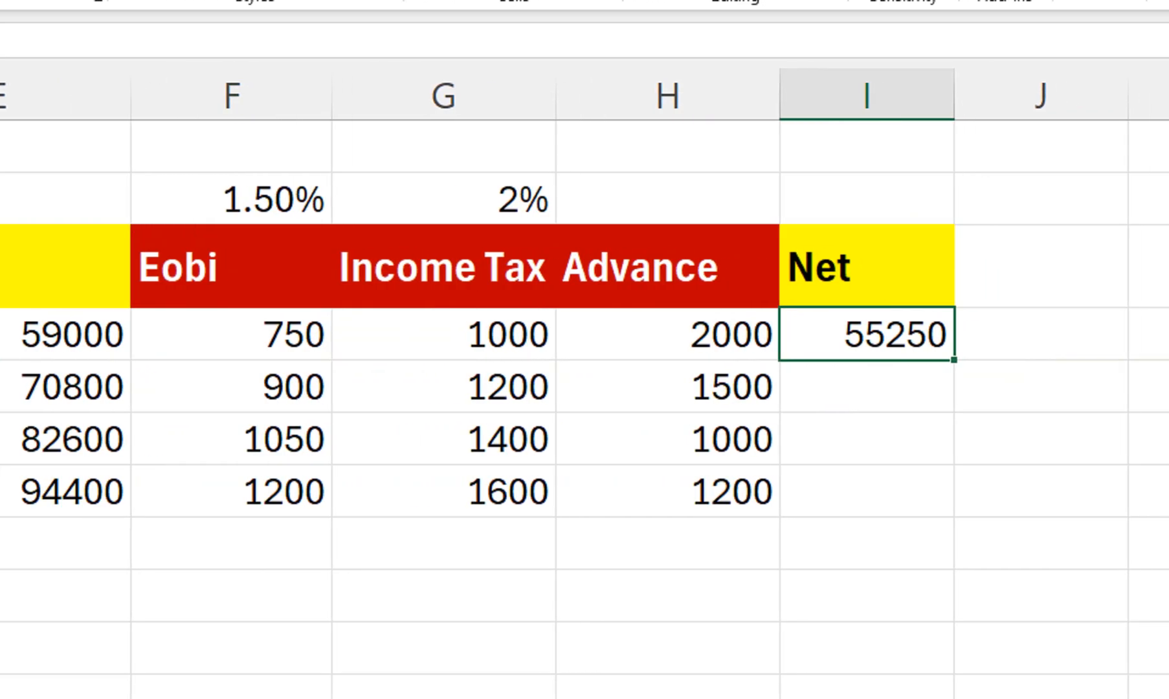
drag(918, 360, 918, 508)
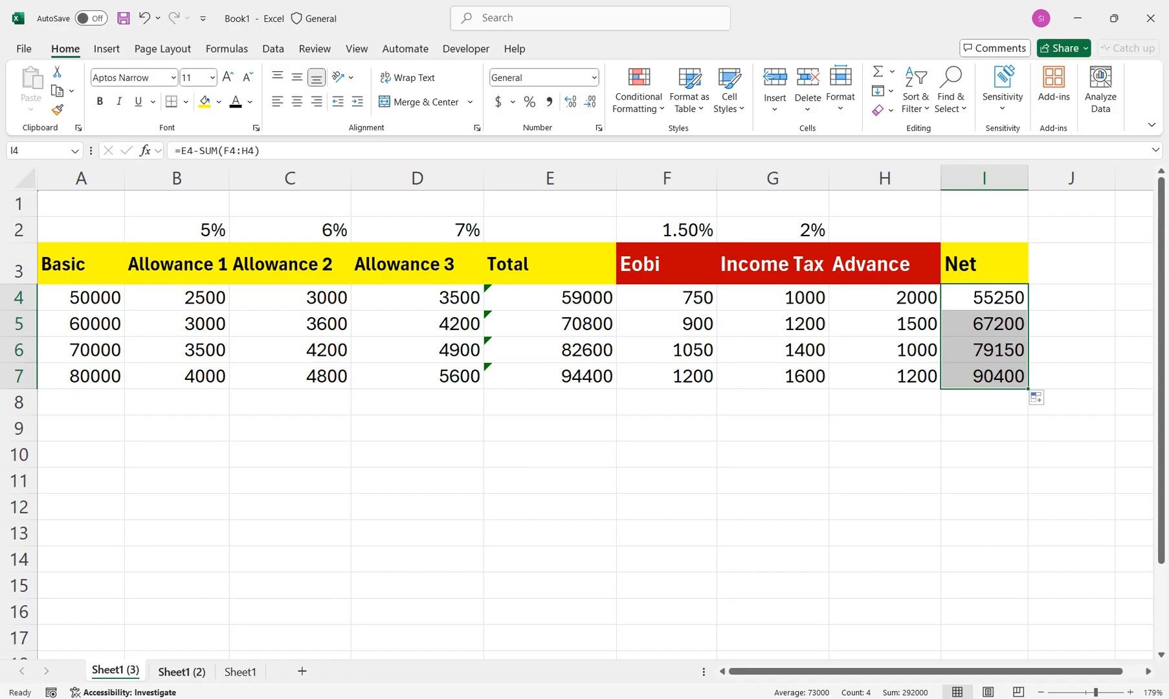
On Sheet1 (2), enter the advances 1500, 1200, 1600 and 1800 in G4:G7
click(181, 671)
click(395, 324)
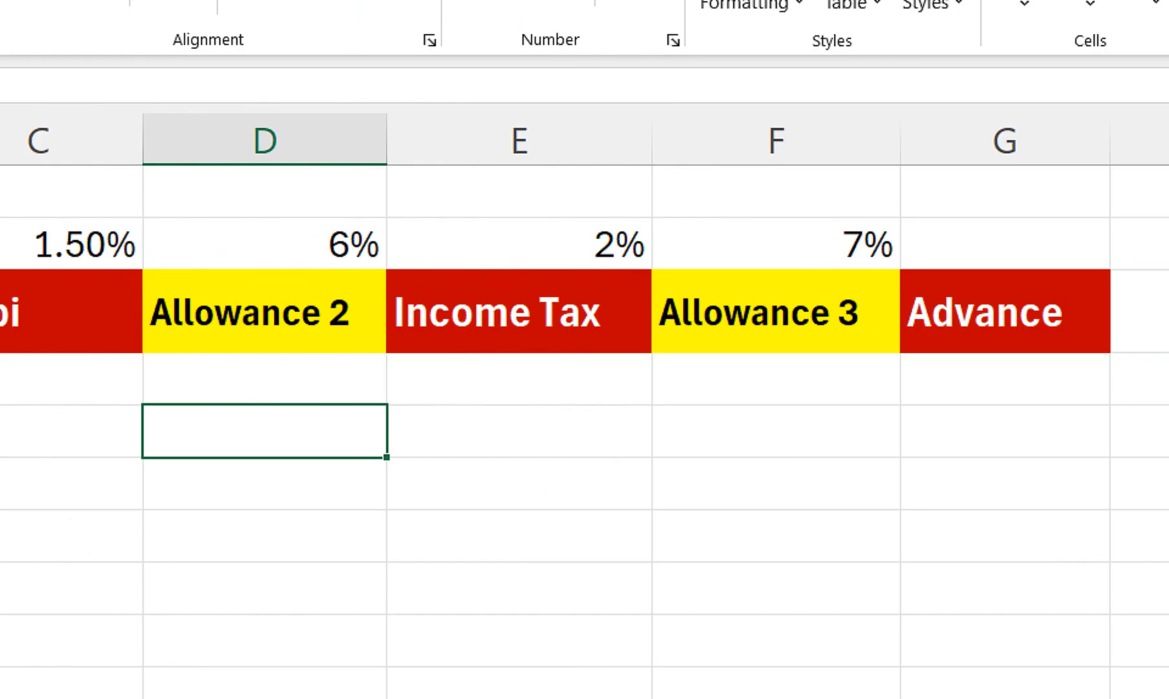
click(1004, 379)
text(1500)
key(Return)
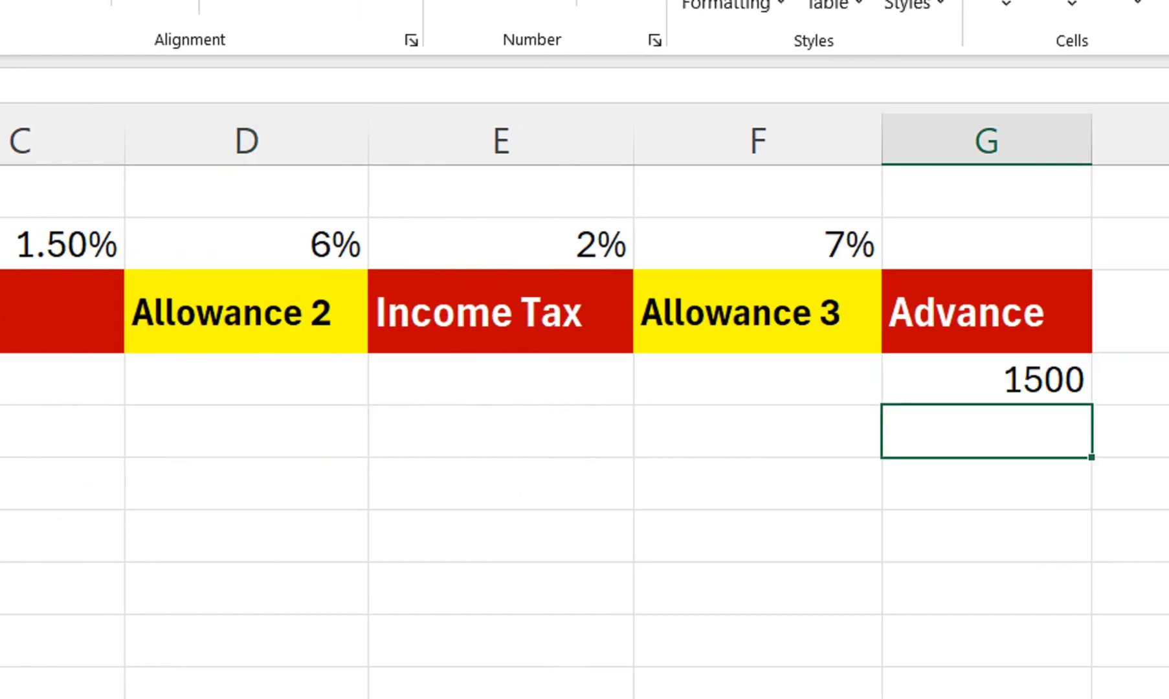
text(1200)
key(Return)
text(1600)
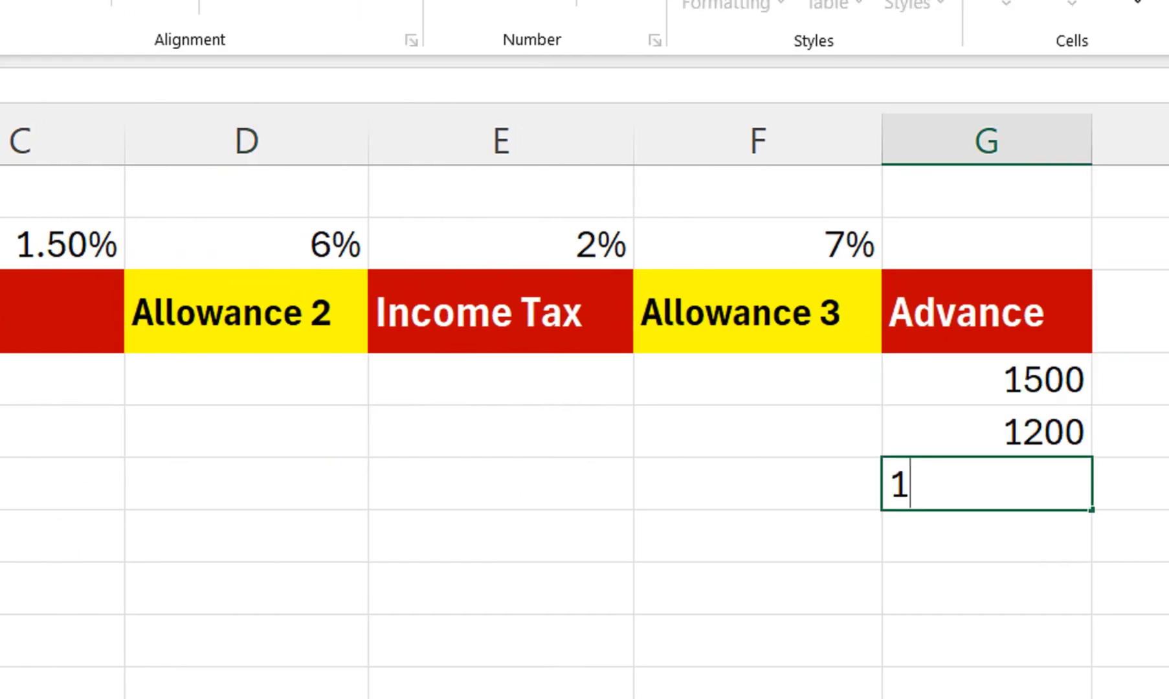
key(Return)
text(1)
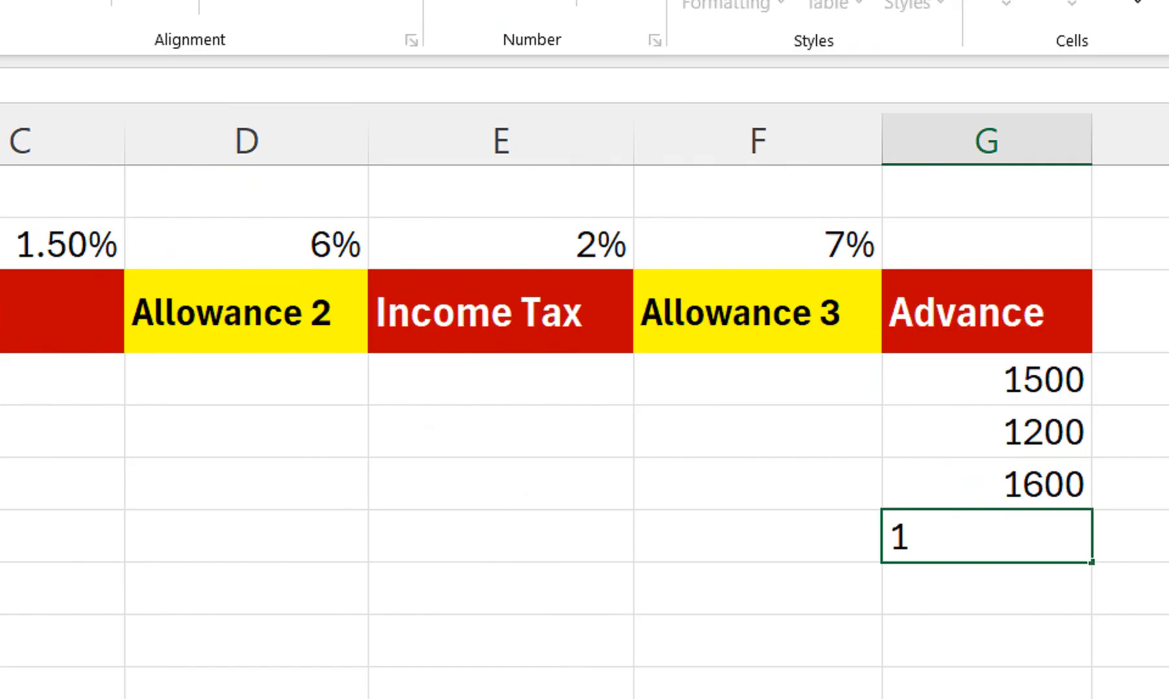
text(800)
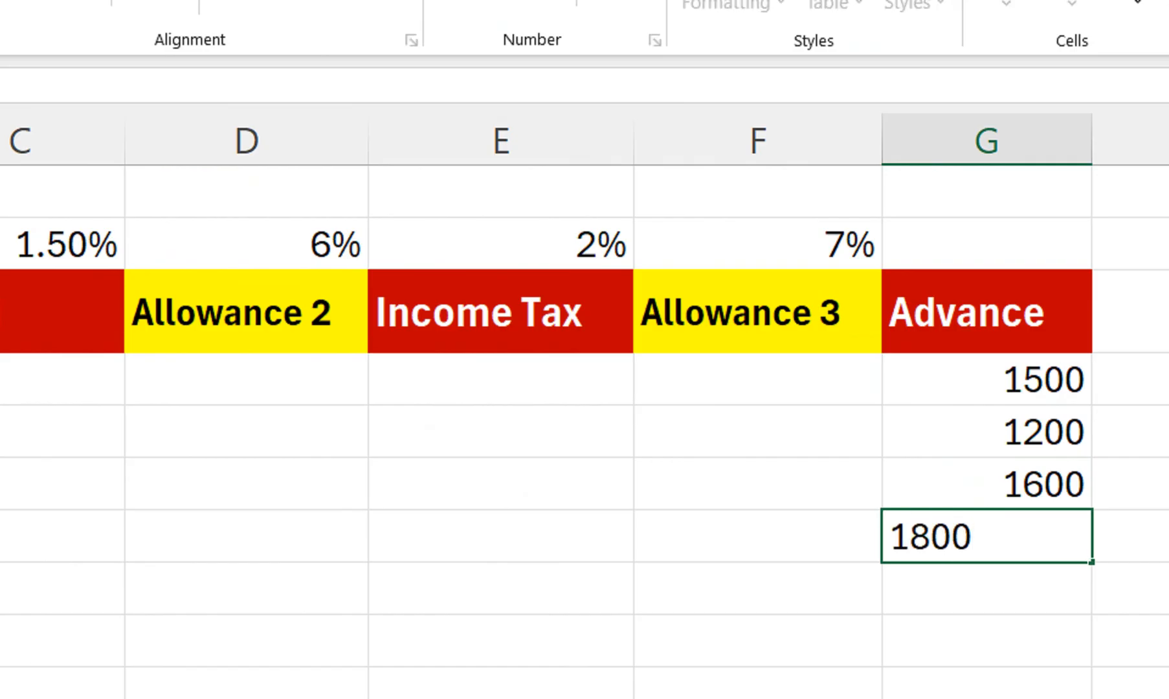
key(Return)
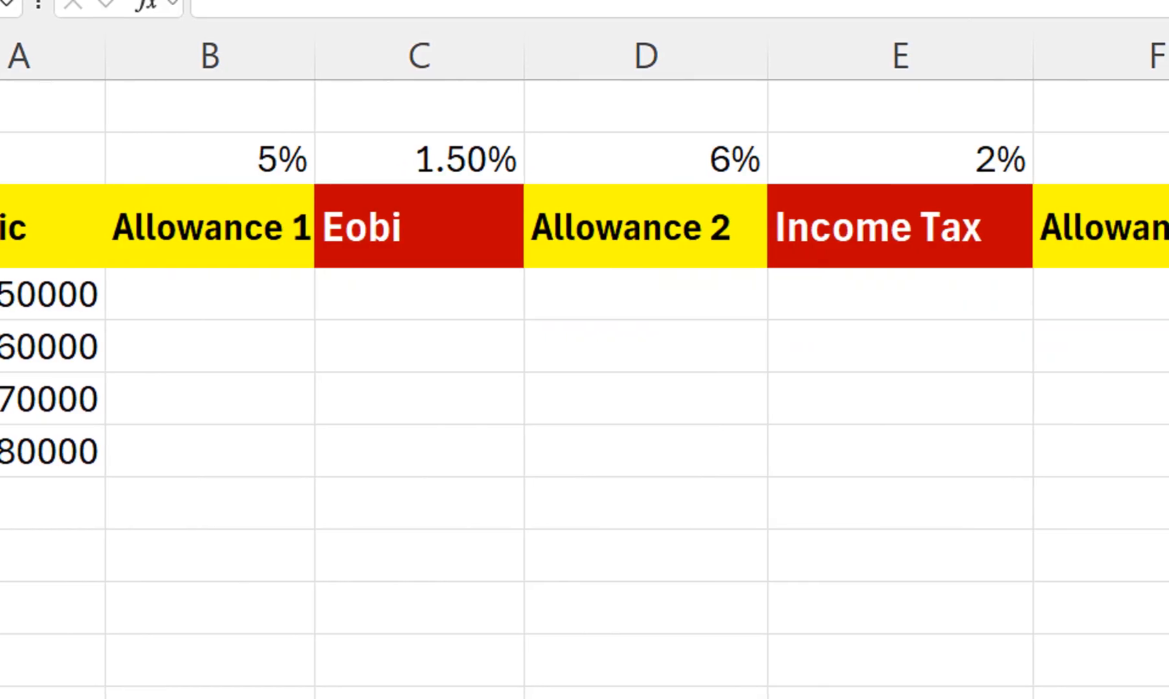
Calculate Allowance 1 in B4 with the mixed-reference formula =$A4*B$2
click(209, 293)
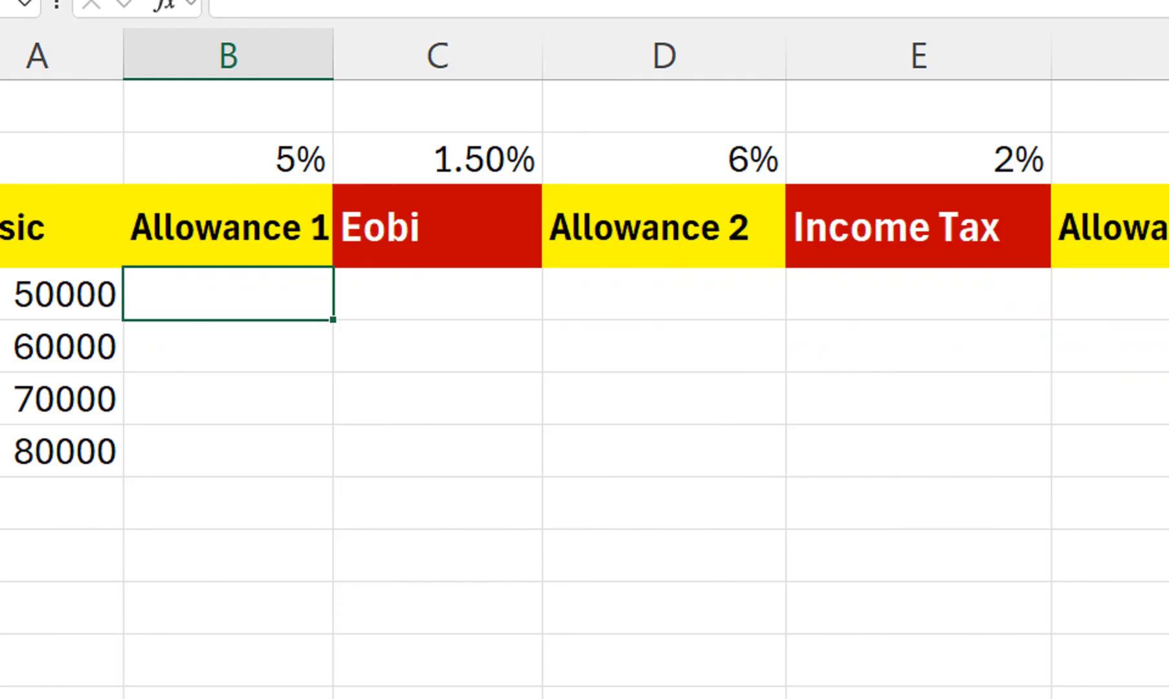
text(=)
click(61, 294)
key(F4)
key(F4)
key(F4)
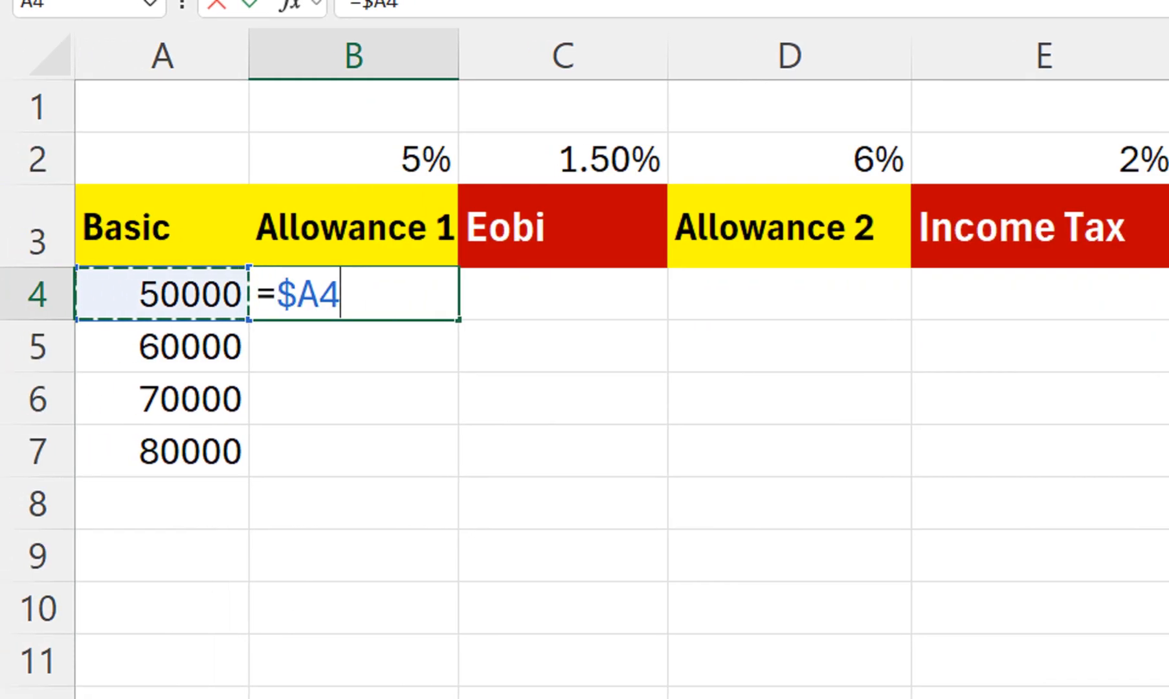
text(*)
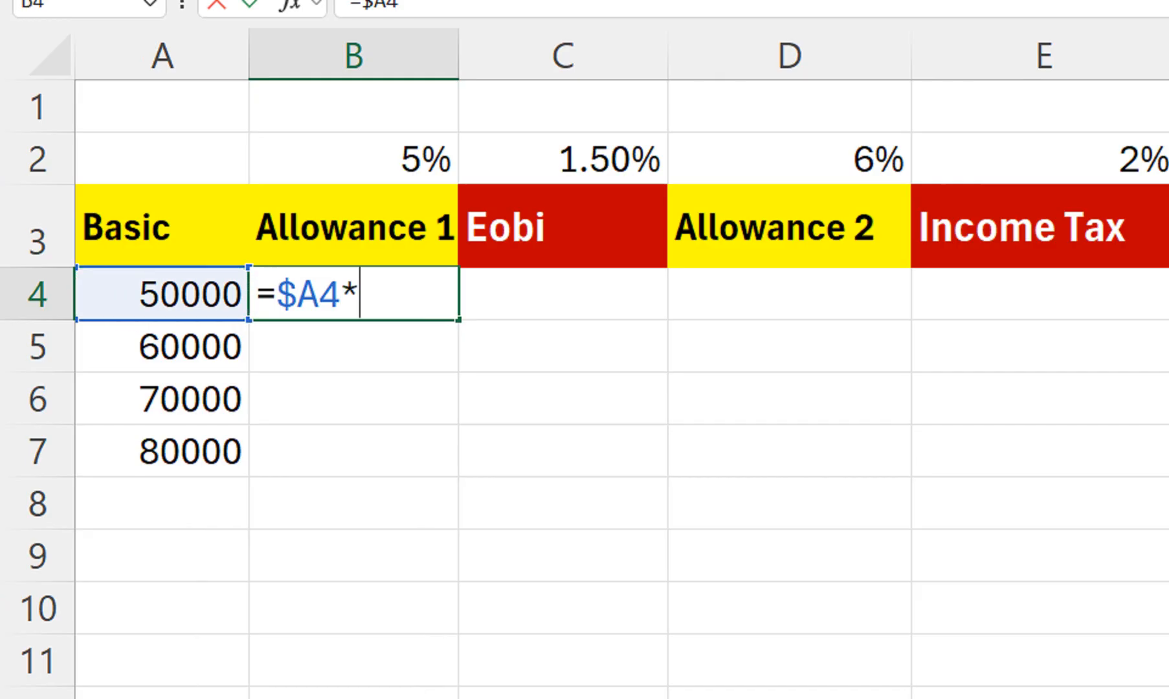
key(Up)
key(Up)
key(F4)
key(F4)
key(Return)
Fill the B4 formula through B4:F7 and review the resulting allowance and deduction columns
key(Up)
drag(458, 342, 1168, 500)
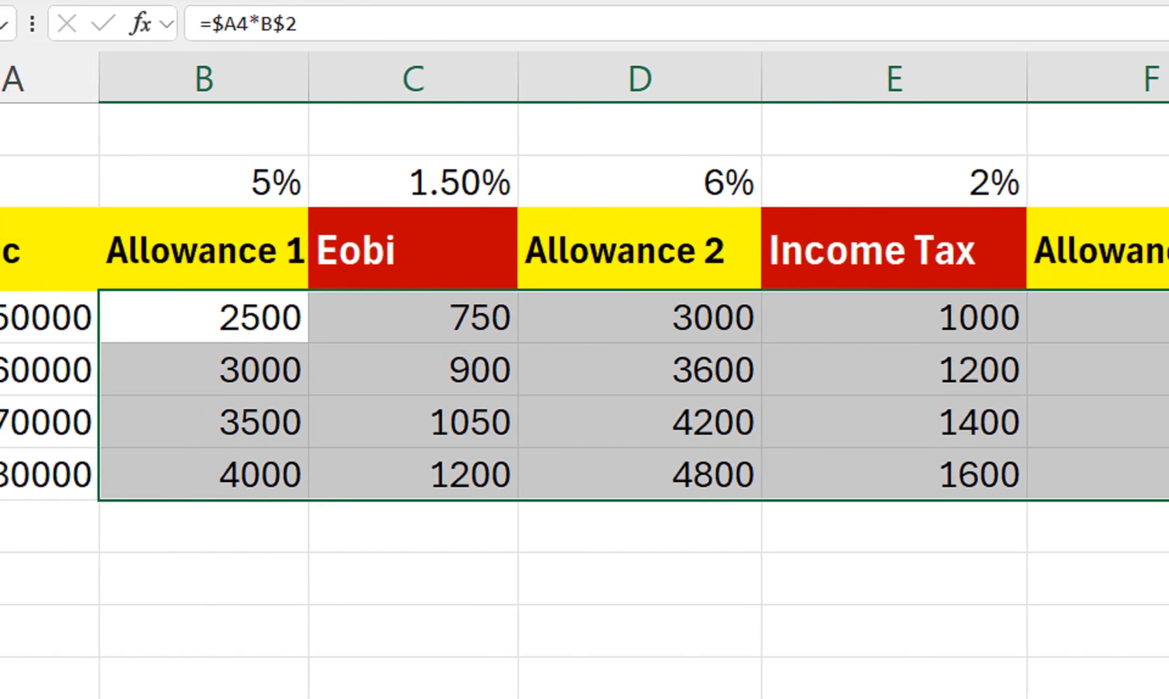
drag(207, 319, 207, 422)
drag(637, 318, 638, 526)
drag(1143, 318, 1142, 422)
drag(984, 422, 983, 475)
drag(1142, 318, 1142, 475)
drag(728, 319, 727, 422)
drag(61, 318, 61, 474)
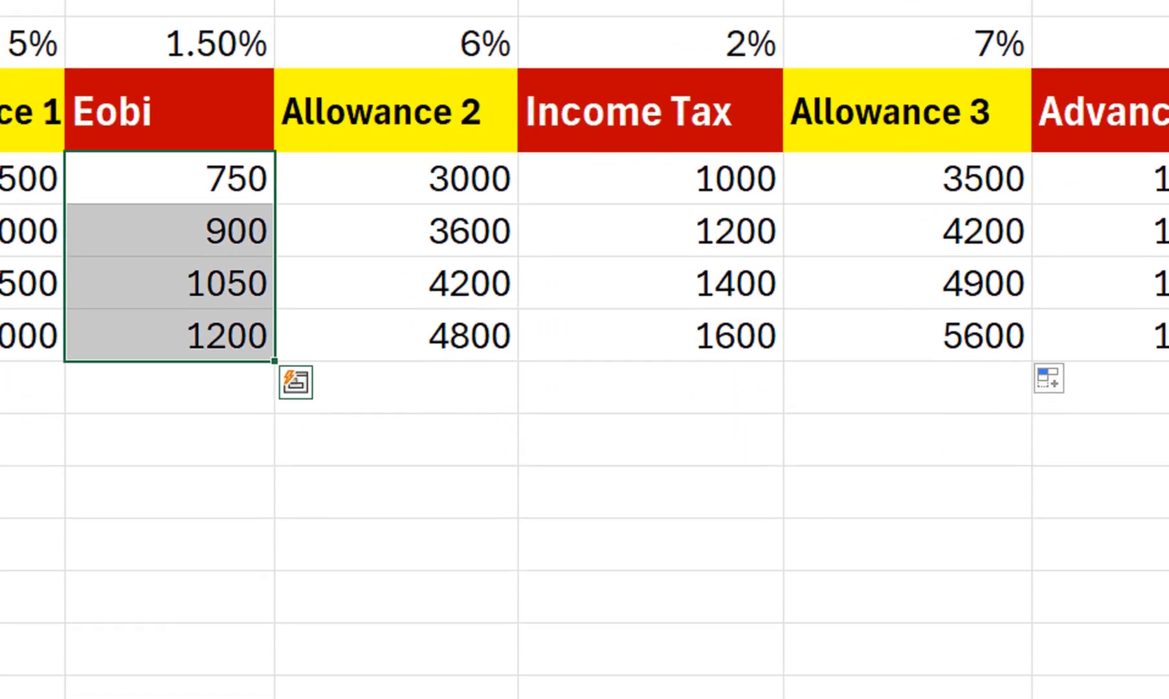
click(396, 683)
text(=sum)
key(Right)
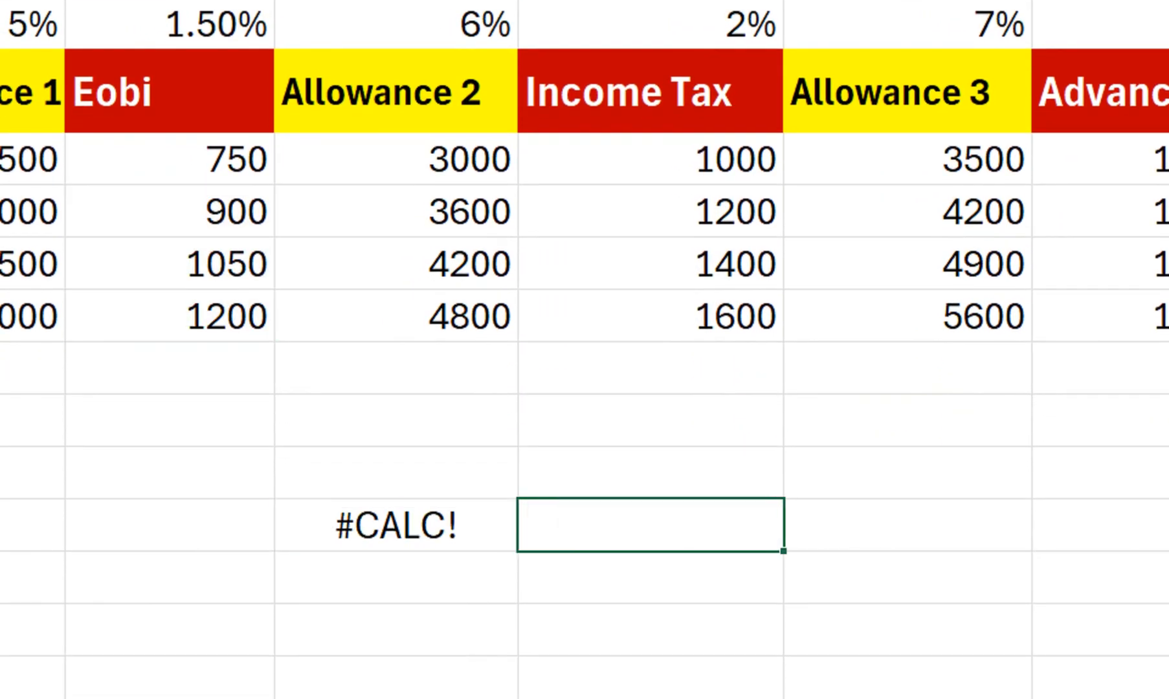
key(Left)
text(su)
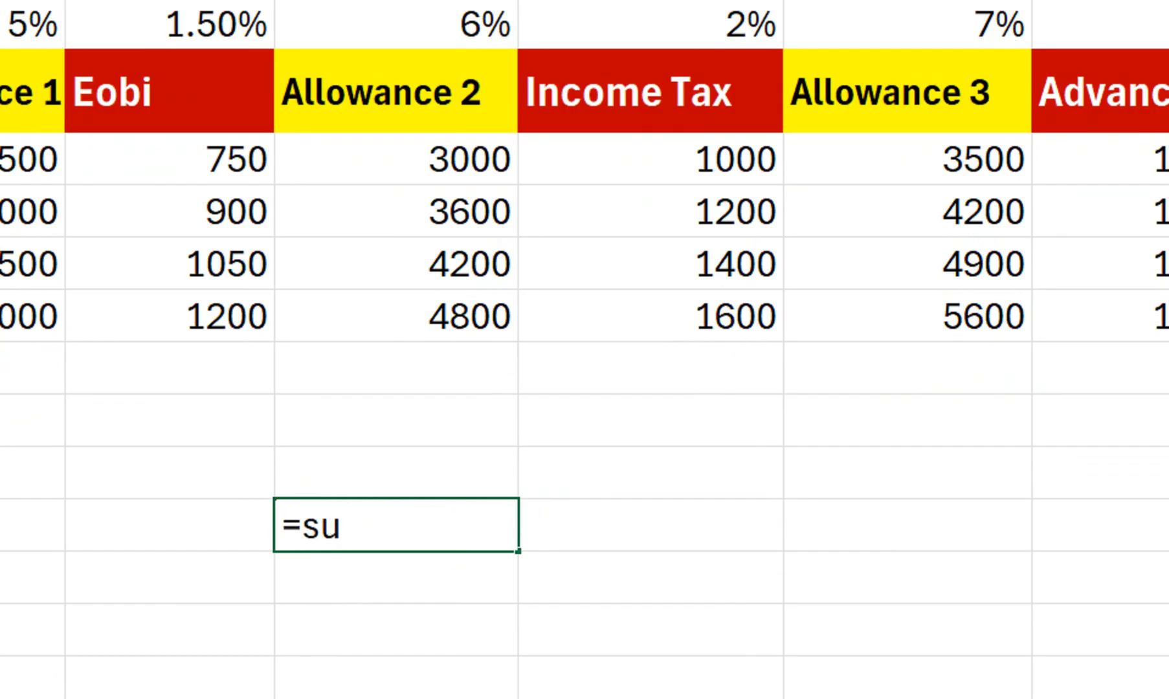
key(Tab)
key(Left)
Start a SUM formula in D11 that adds the basic and allowance ranges A4:A7, B4:B7, D4:D7 and F4:F7
text(=sum)
key(Tab)
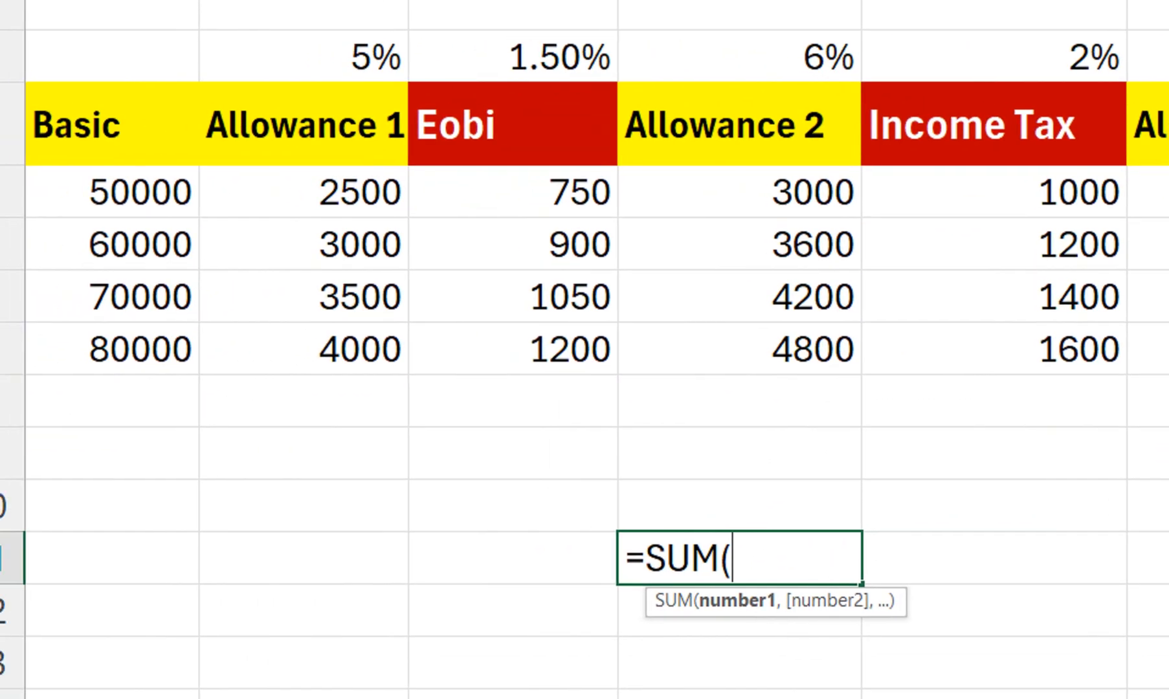
drag(110, 192, 110, 350)
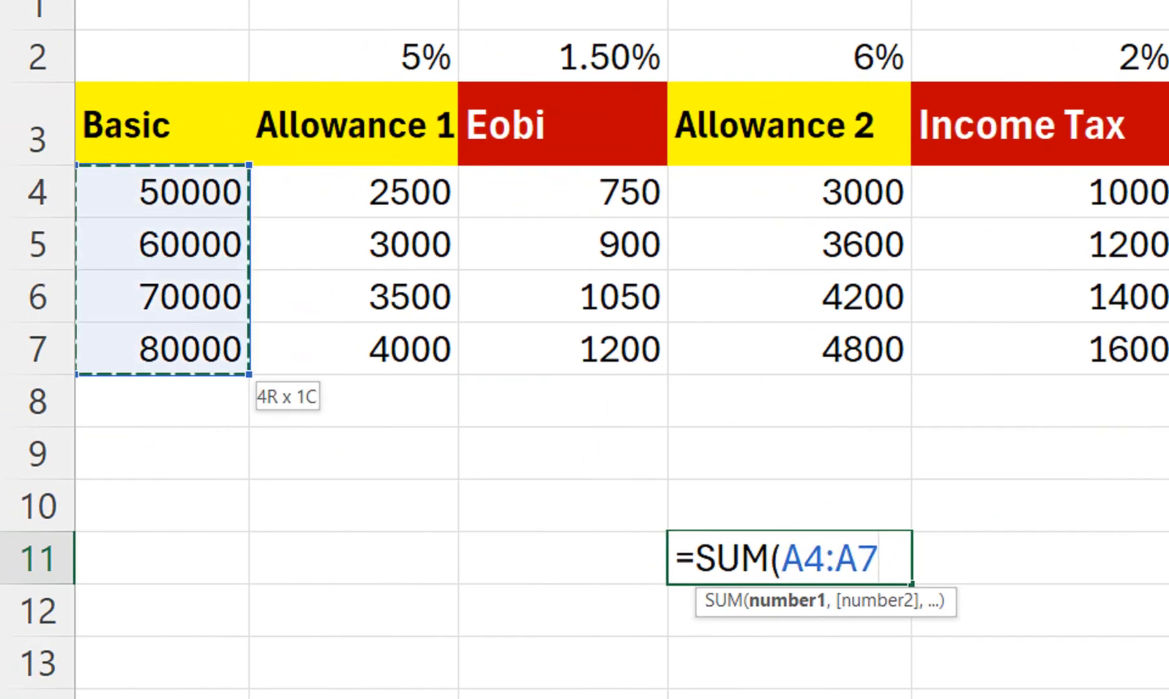
text(,)
drag(353, 192, 353, 349)
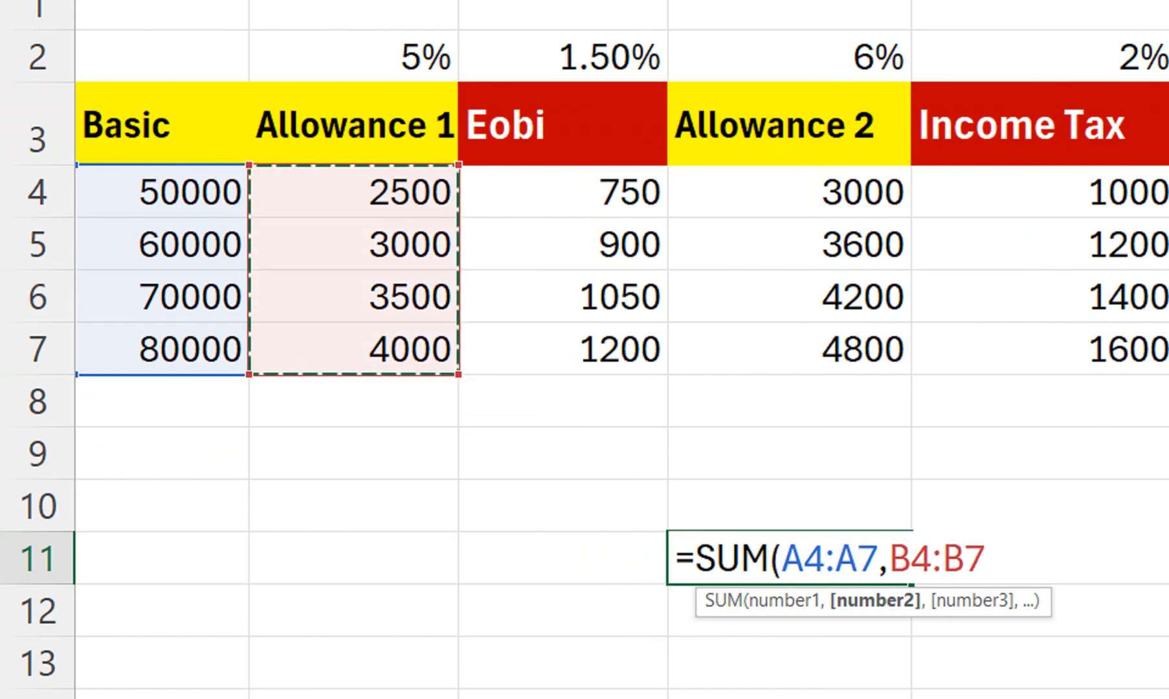
text(,)
drag(790, 191, 790, 349)
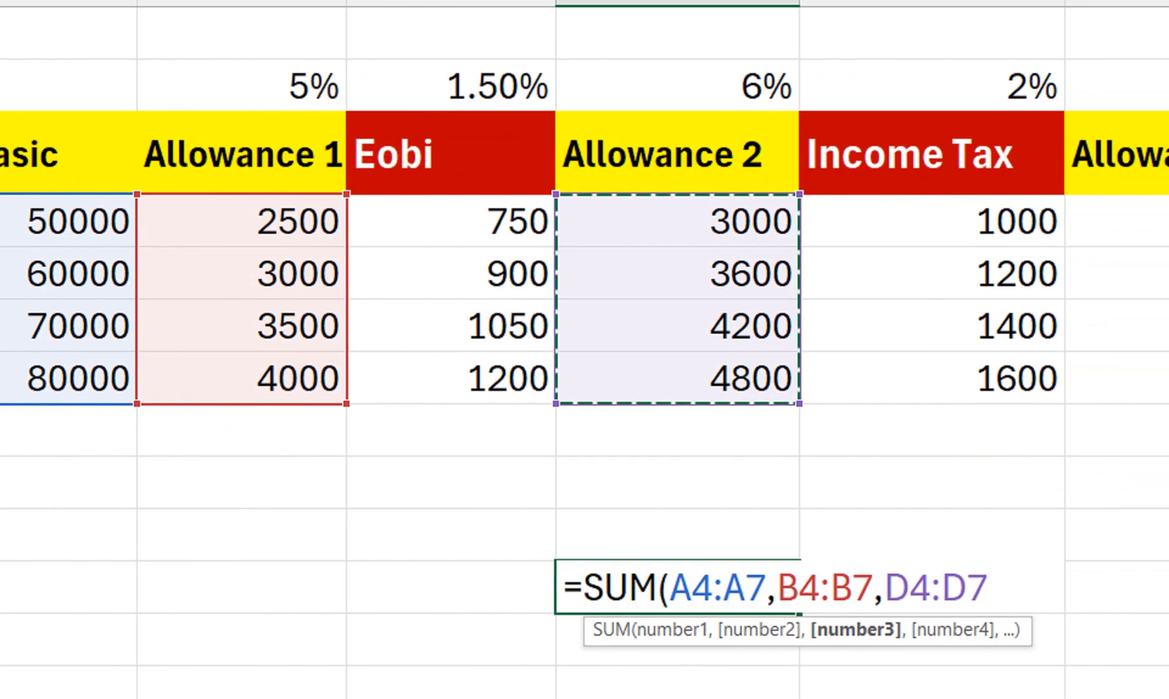
text(,)
drag(1100, 222, 1100, 379)
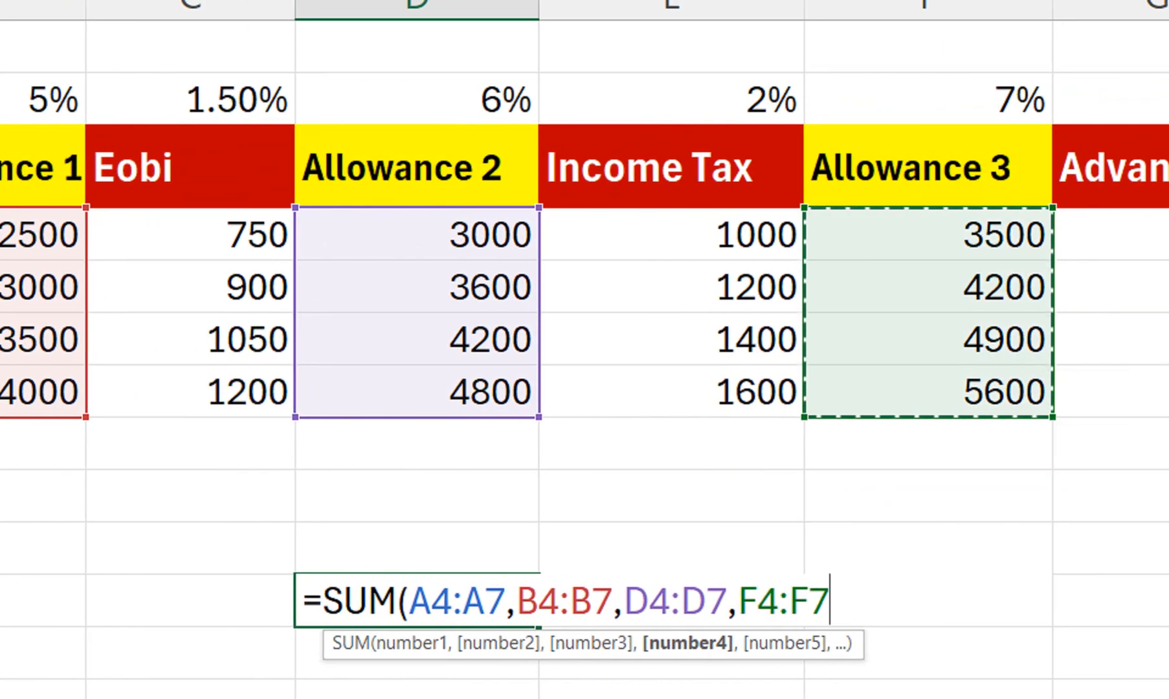
Complete the D11 formula by subtracting SUM(C4:C7,E4:E7,G4:G7) for the Eobi, Income Tax and Advance deductions
text()-)
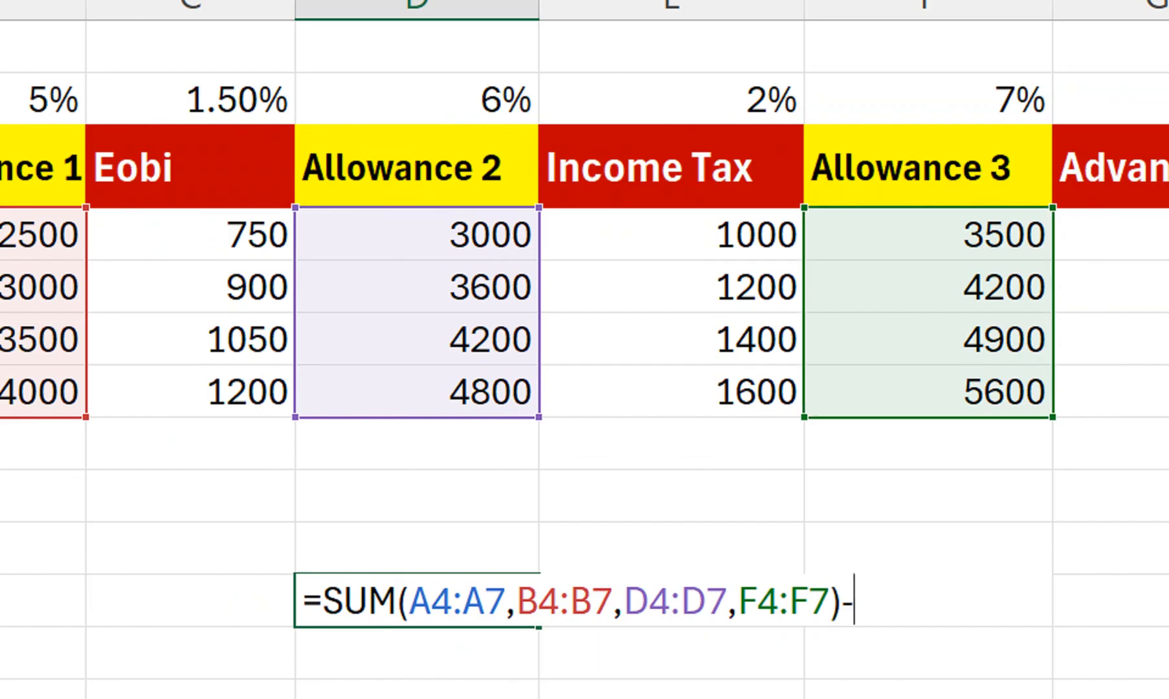
text(sum()
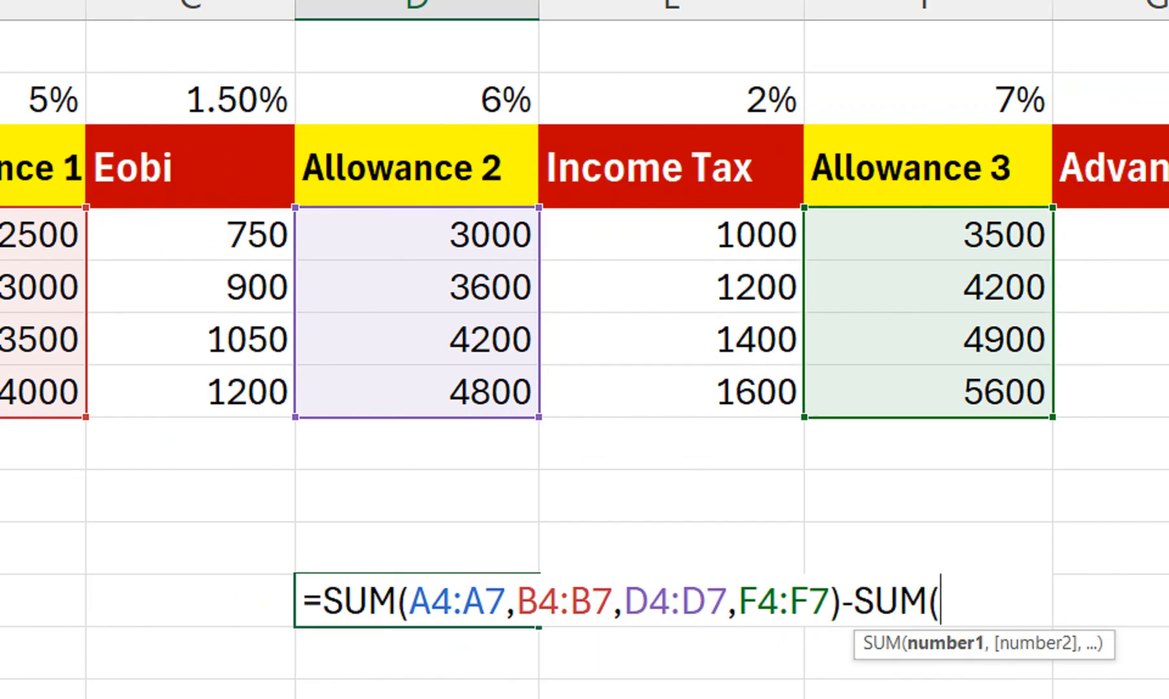
drag(258, 230, 277, 411)
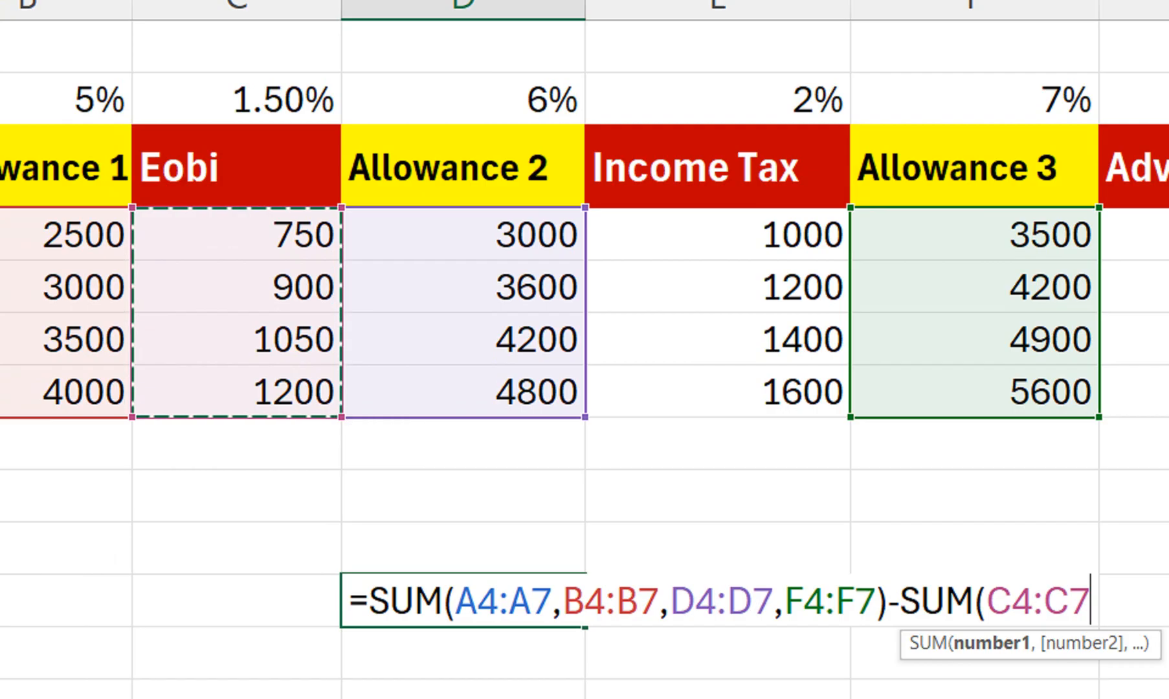
text(,)
drag(777, 233, 835, 395)
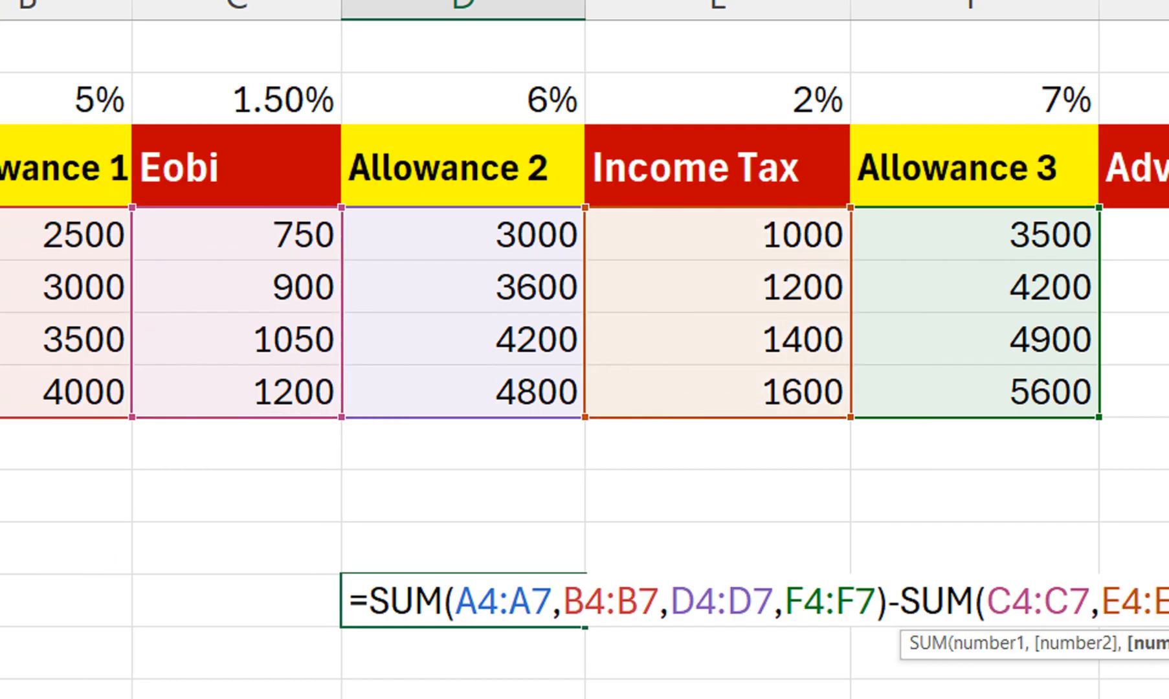
text(,)
drag(1067, 233, 1068, 392)
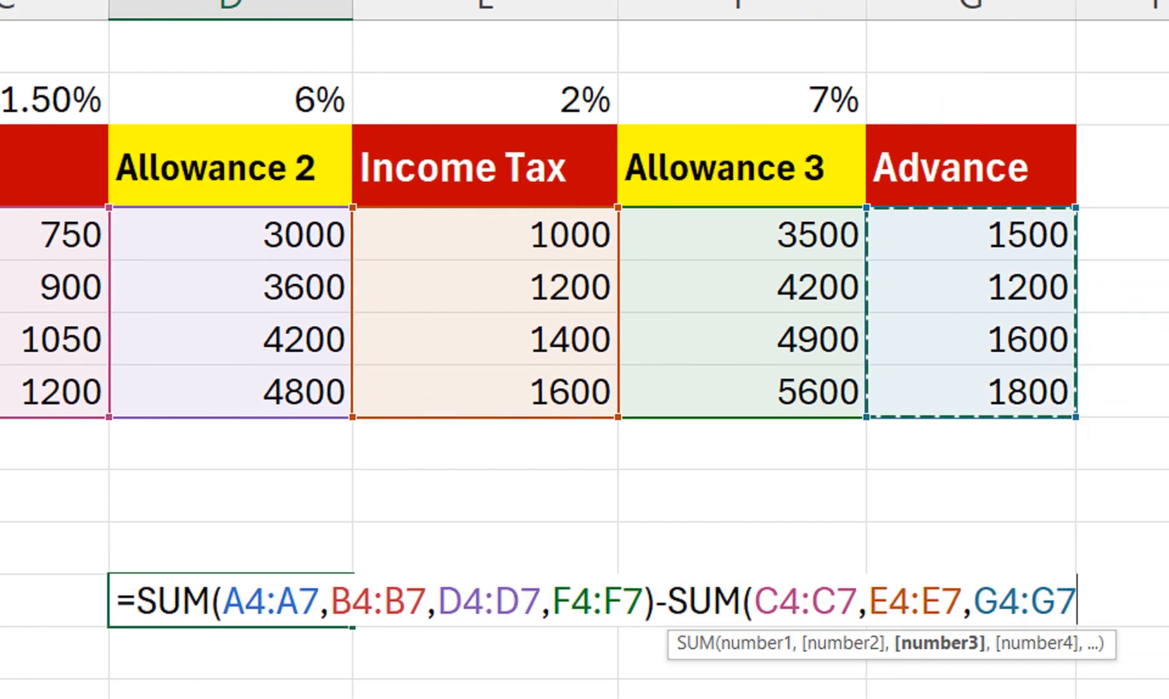
text())
key(Return)
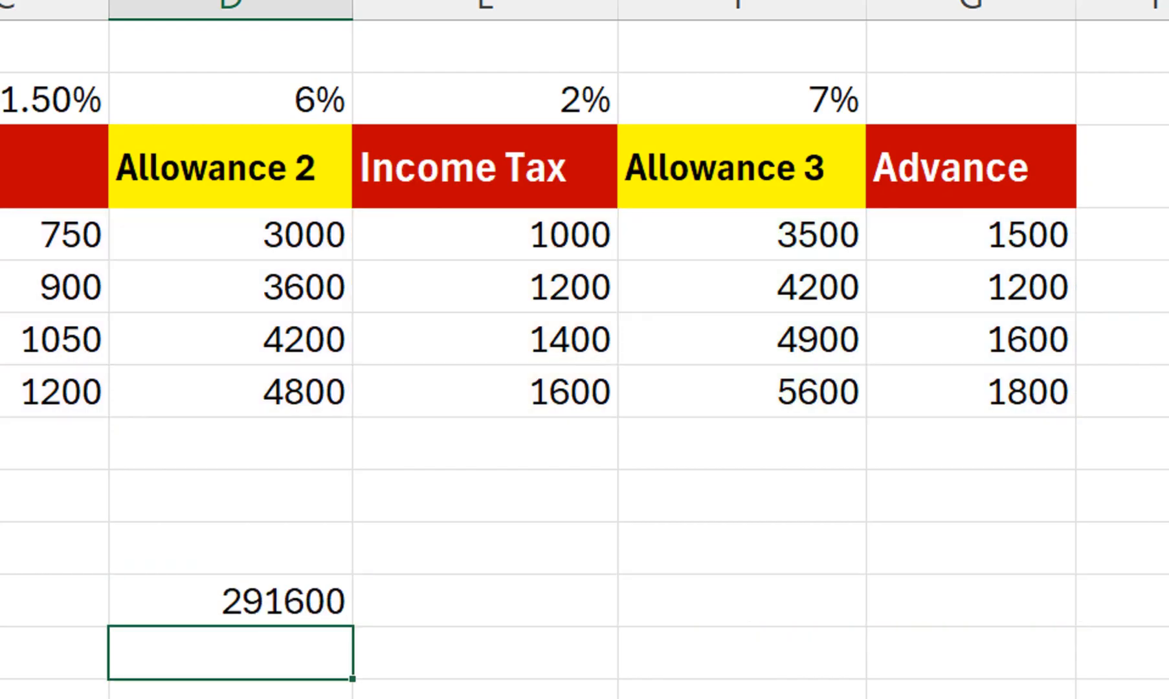
Move the net total formula from D11 to I3 and examine the ranges it adds and subtracts
click(230, 601)
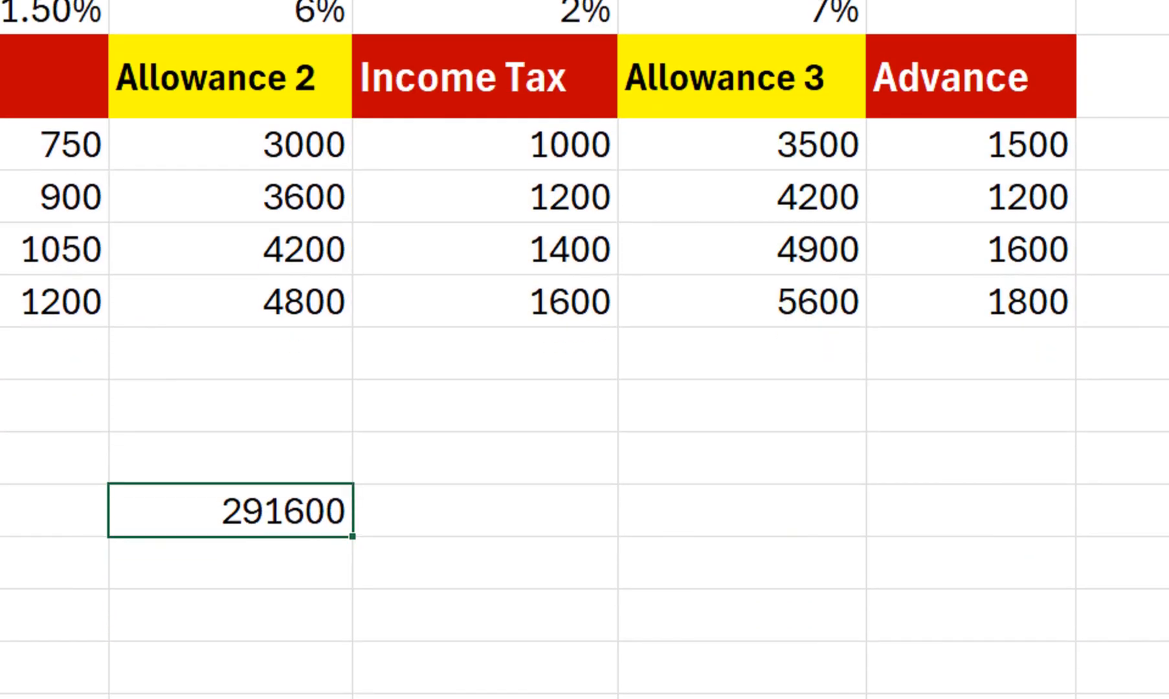
drag(353, 511, 1168, 62)
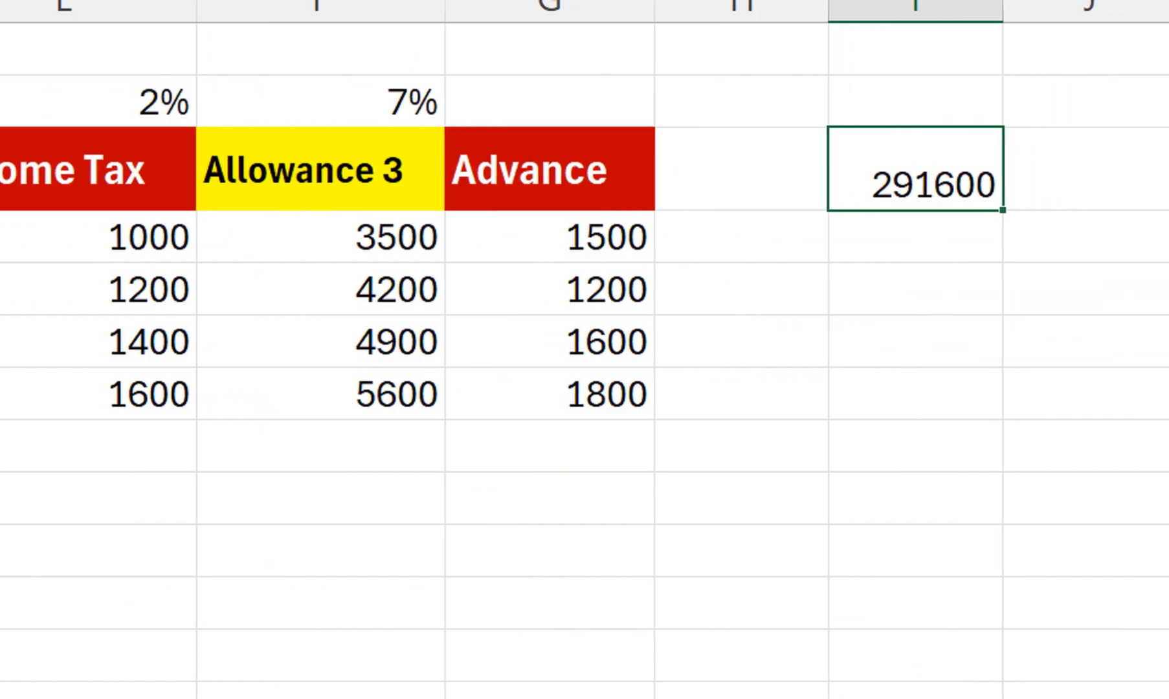
key(F2)
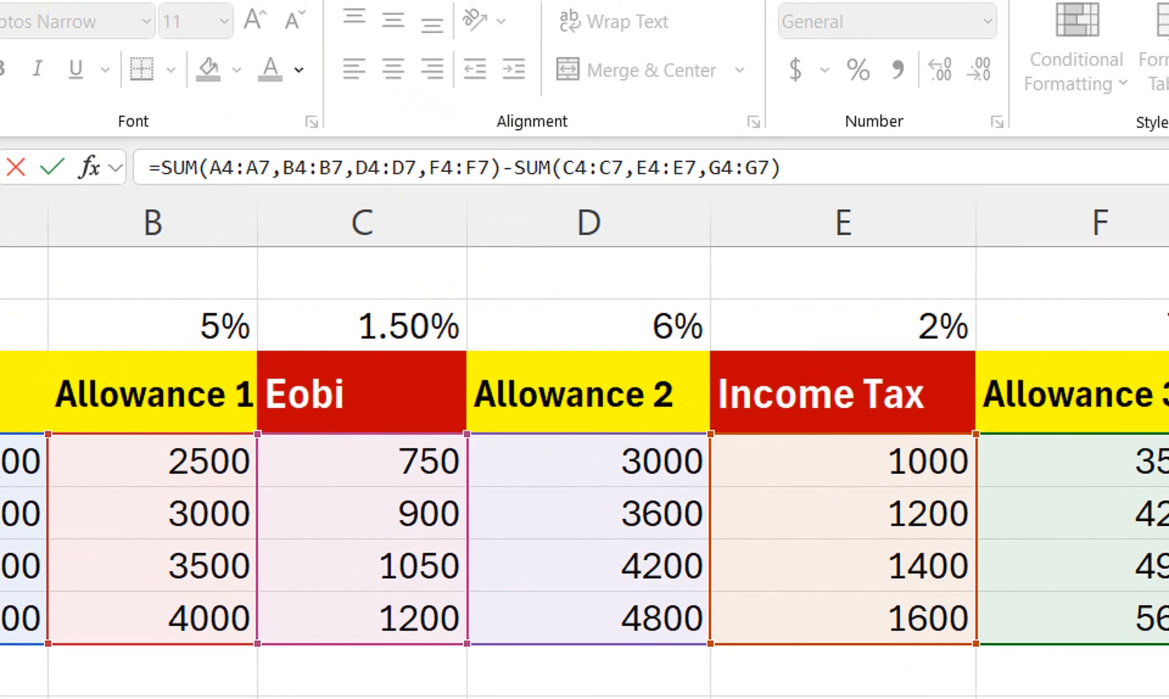
click(283, 167)
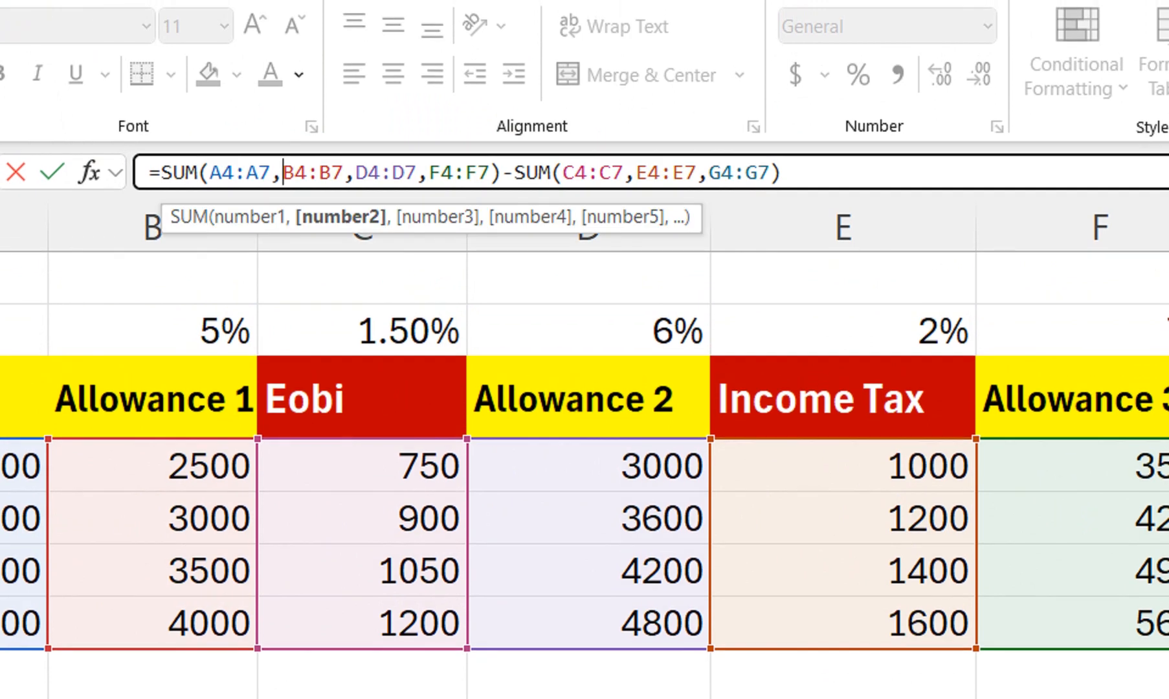
click(356, 168)
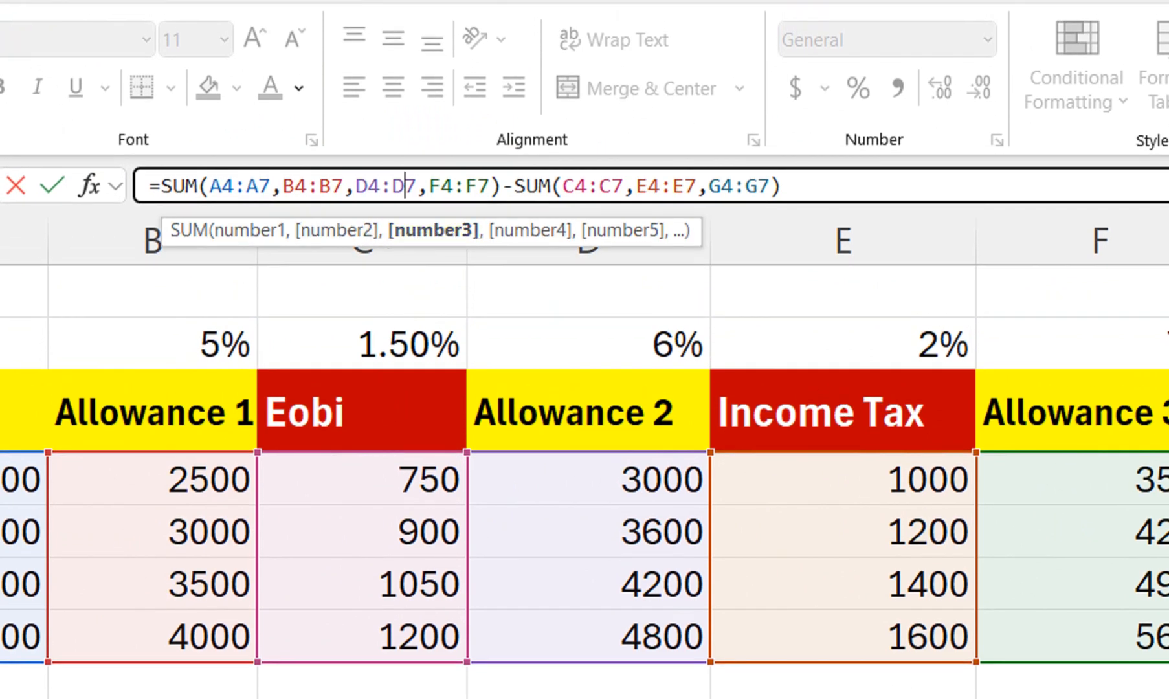
click(405, 186)
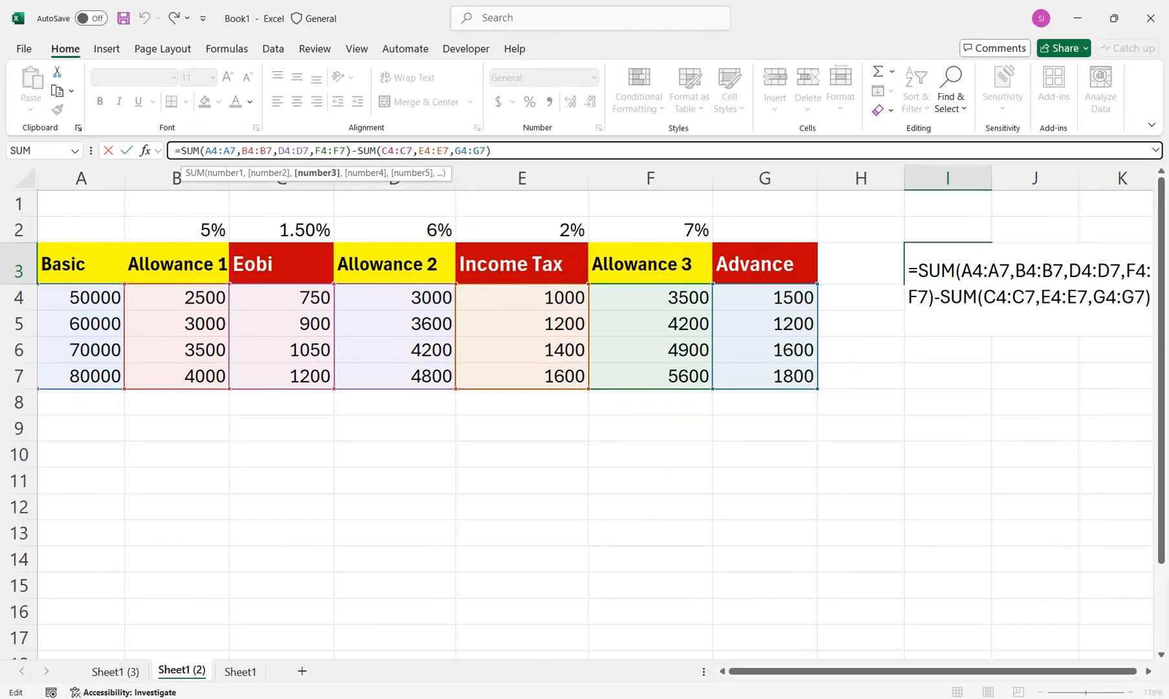
key(Return)
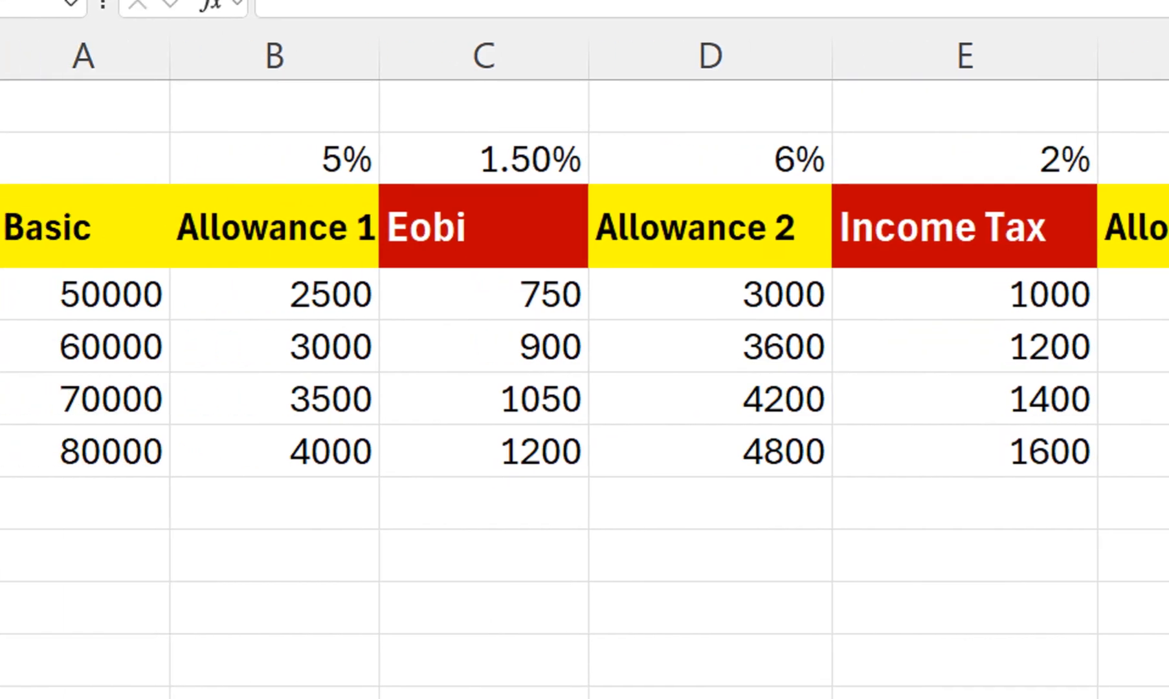
Extract the last character of the Allowance 1 heading in B9 with the formula =RIGHT(B3,1)
click(274, 556)
text(=righ)
key(Tab)
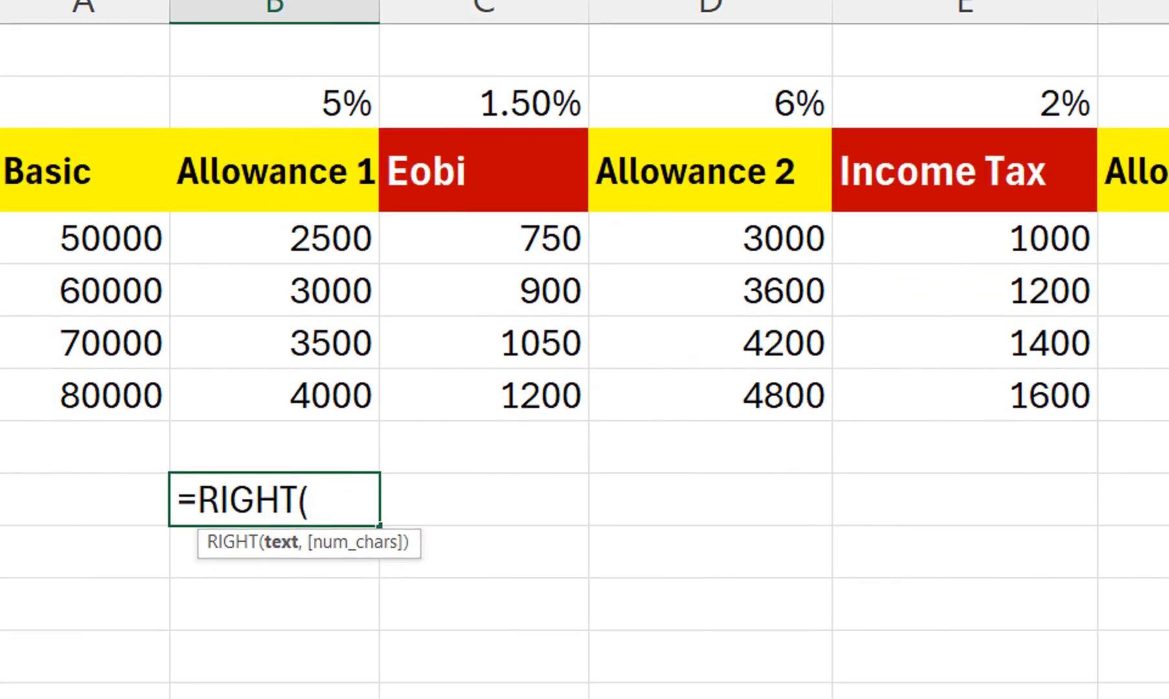
click(275, 170)
text(,1)
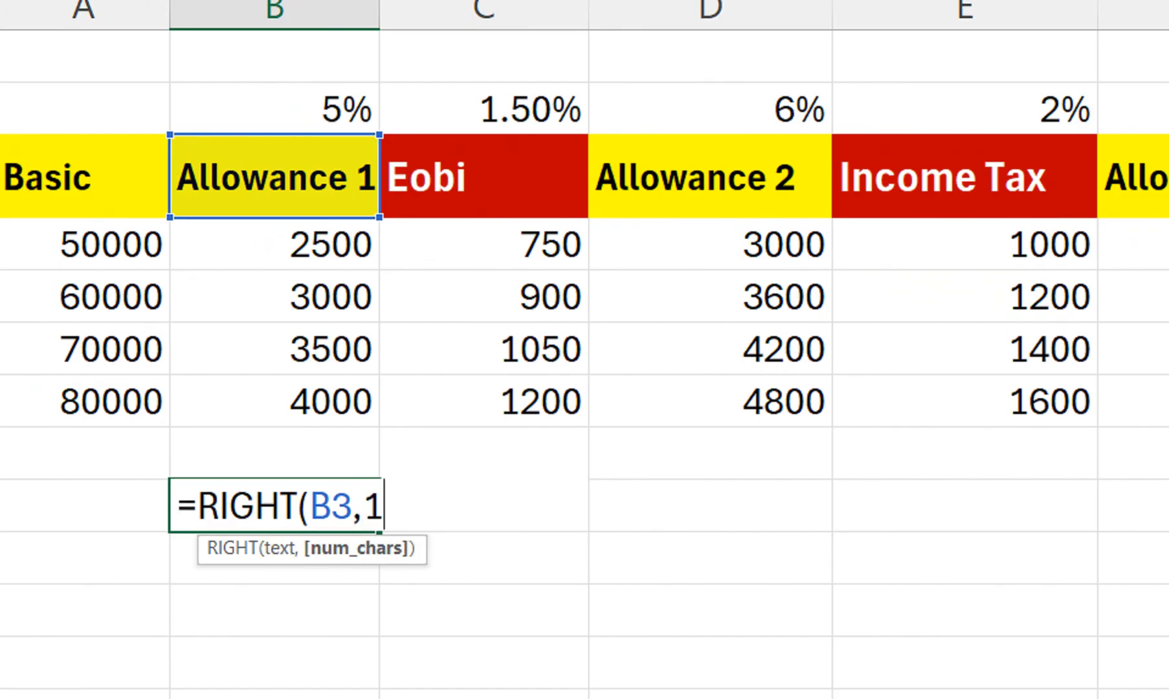
text())
key(Return)
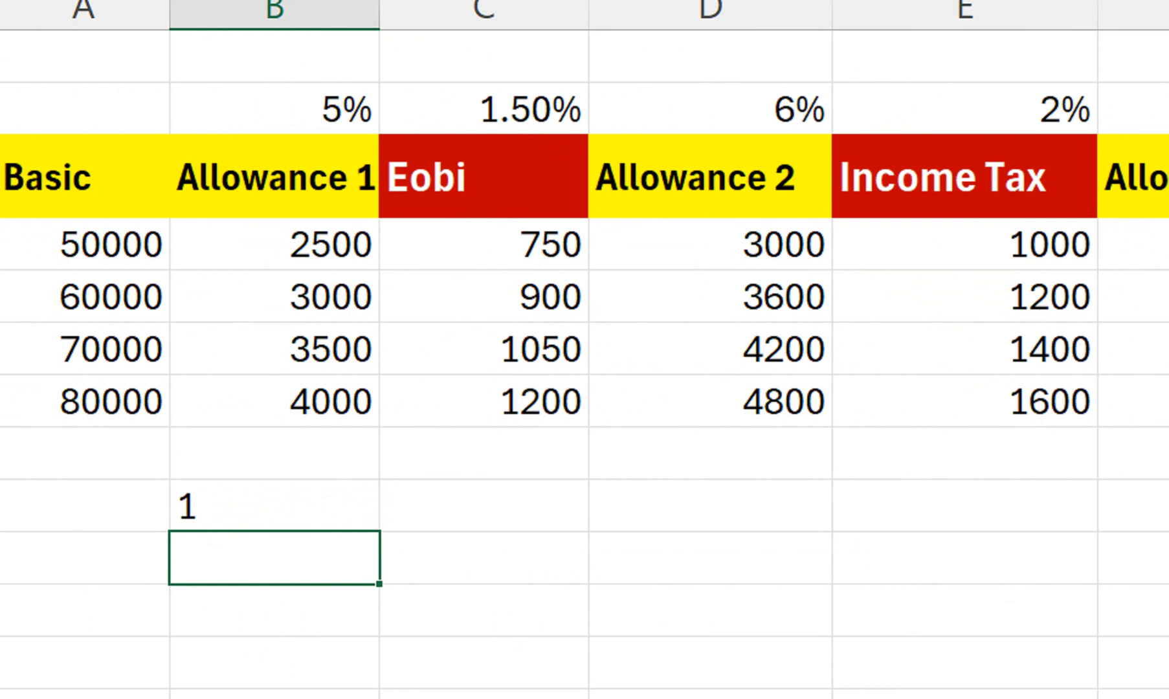
click(275, 454)
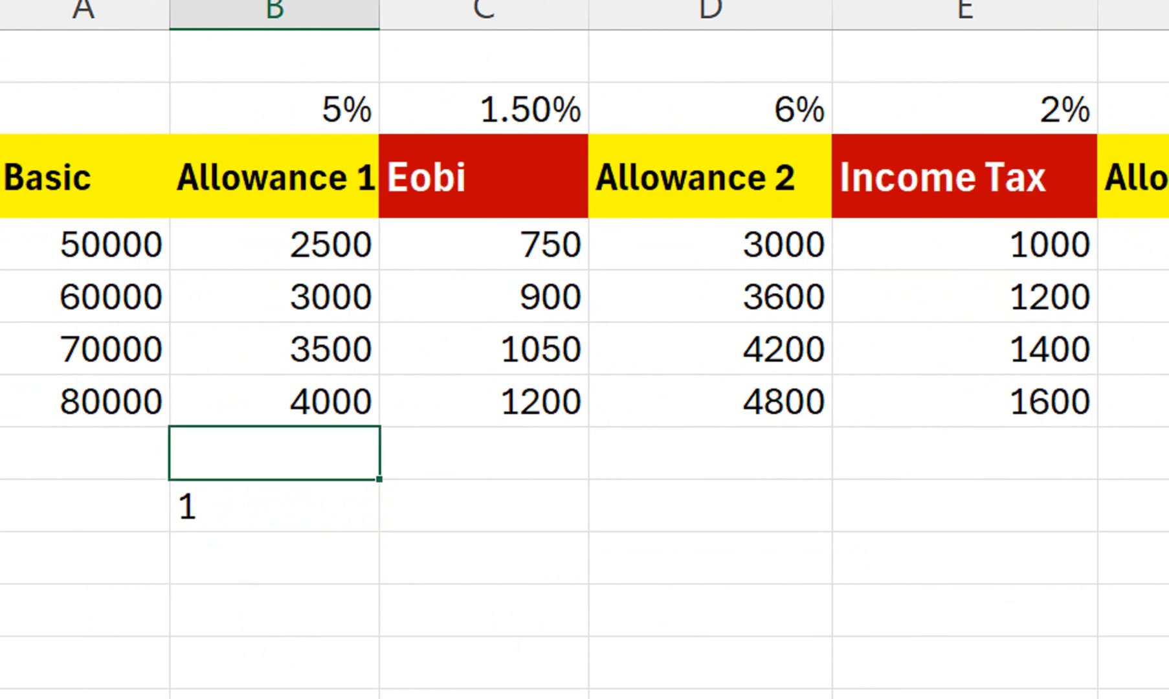
Fill the last-character formula from B9 across row 9 beneath the other allowance and deduction headings
click(274, 505)
drag(379, 515, 983, 514)
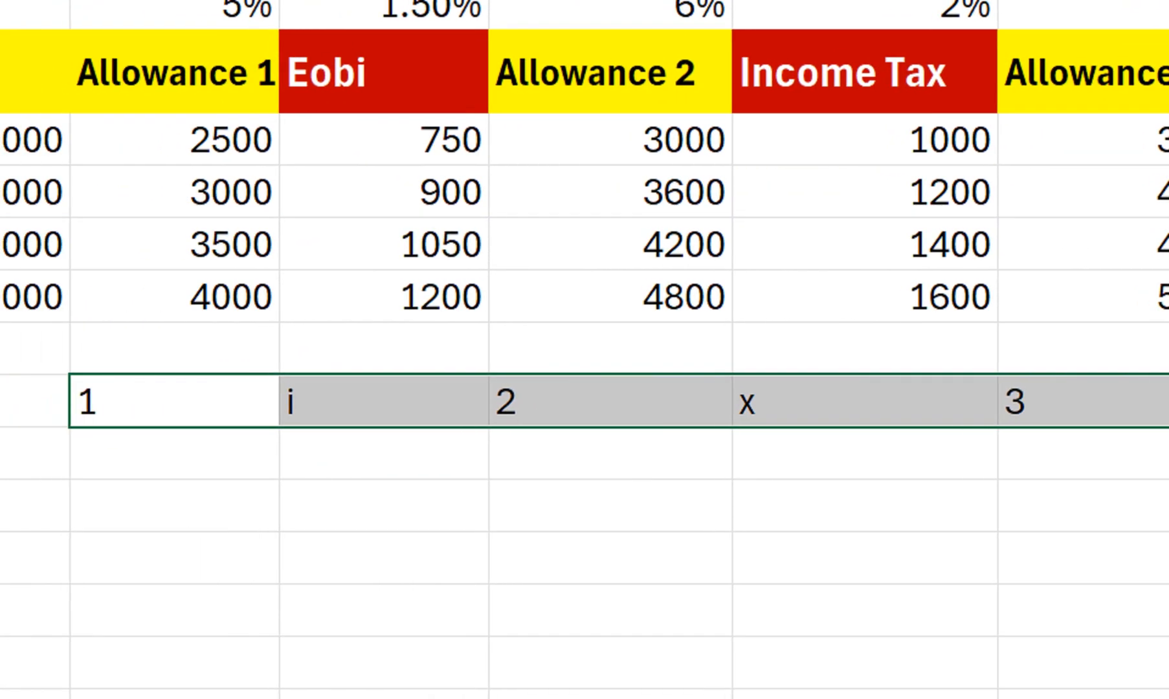
Test in B10 whether the extracted character in B9 is a number, using the formula =ISNUMBER(B9)
click(174, 453)
text(=i)
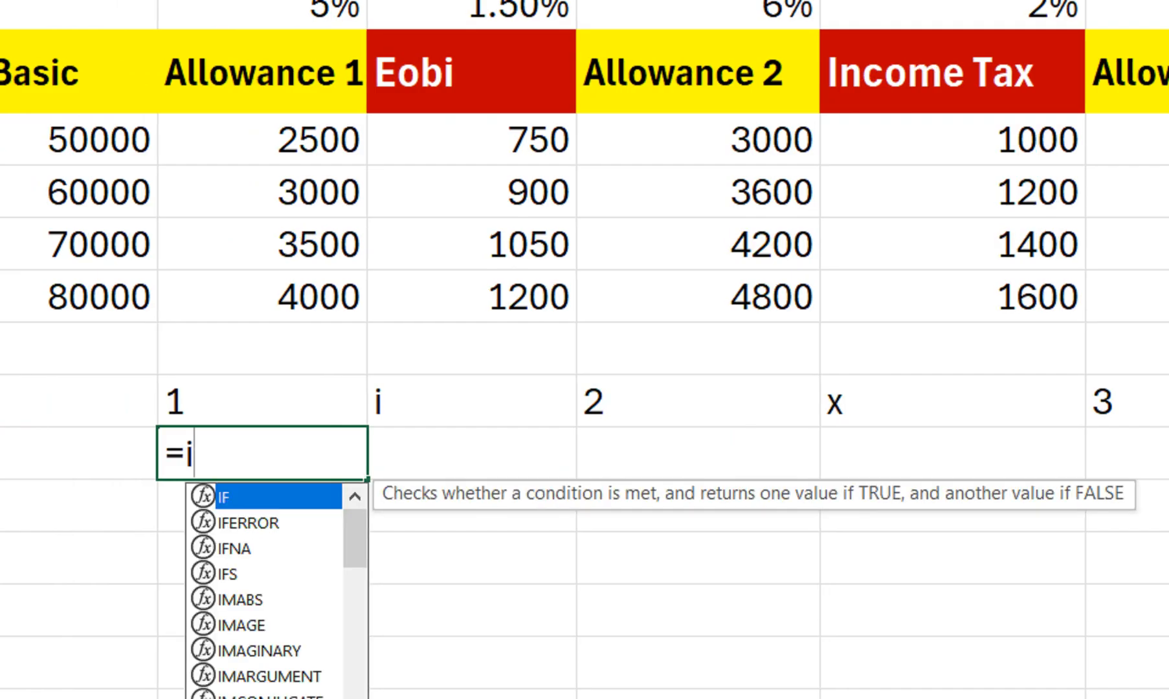
text(s)
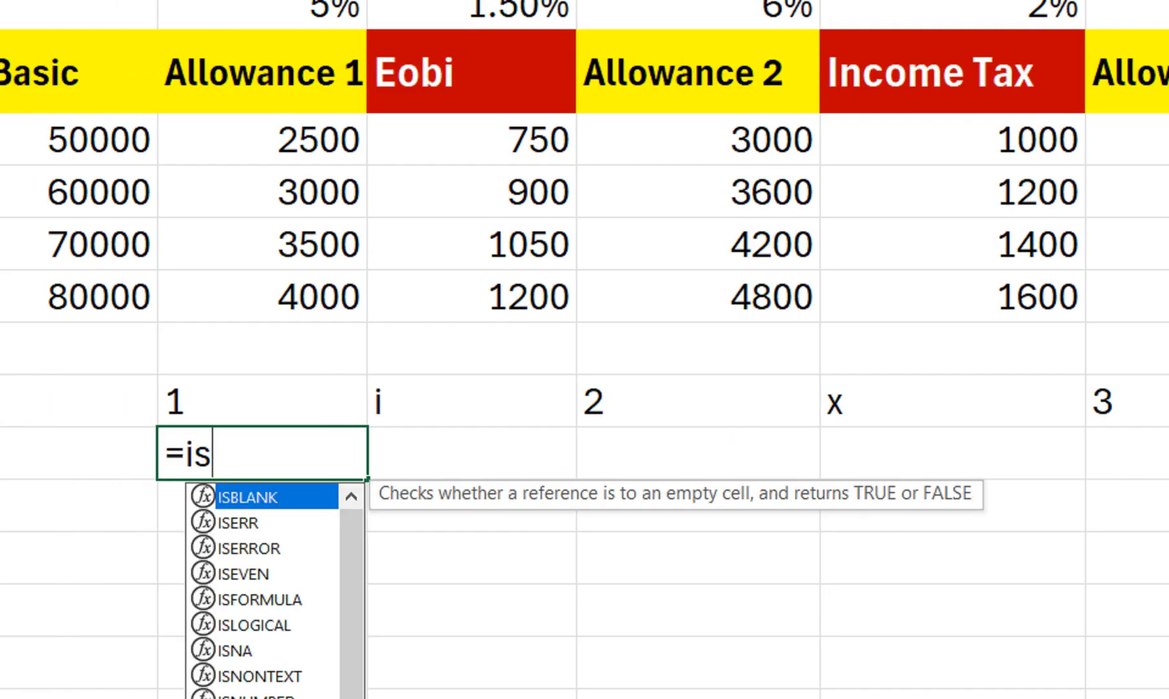
text(n)
key(Tab)
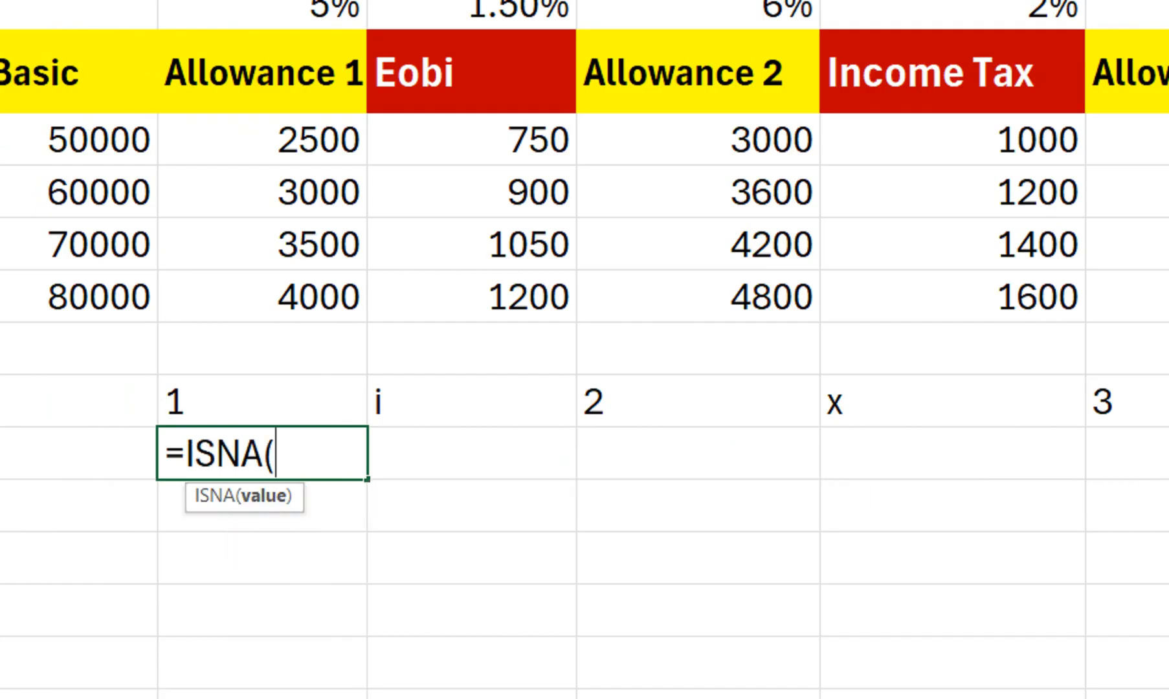
key(BackSpace)
key(BackSpace)
key(BackSpace)
key(Down)
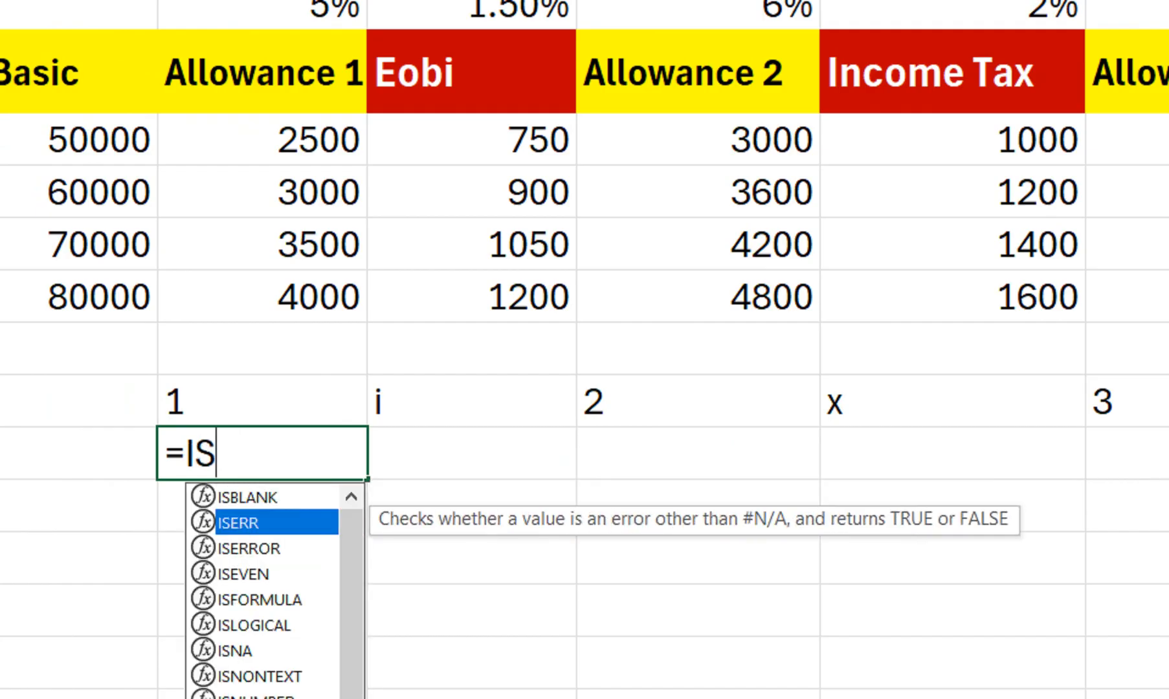
text(n)
key(Down)
key(Down)
key(Tab)
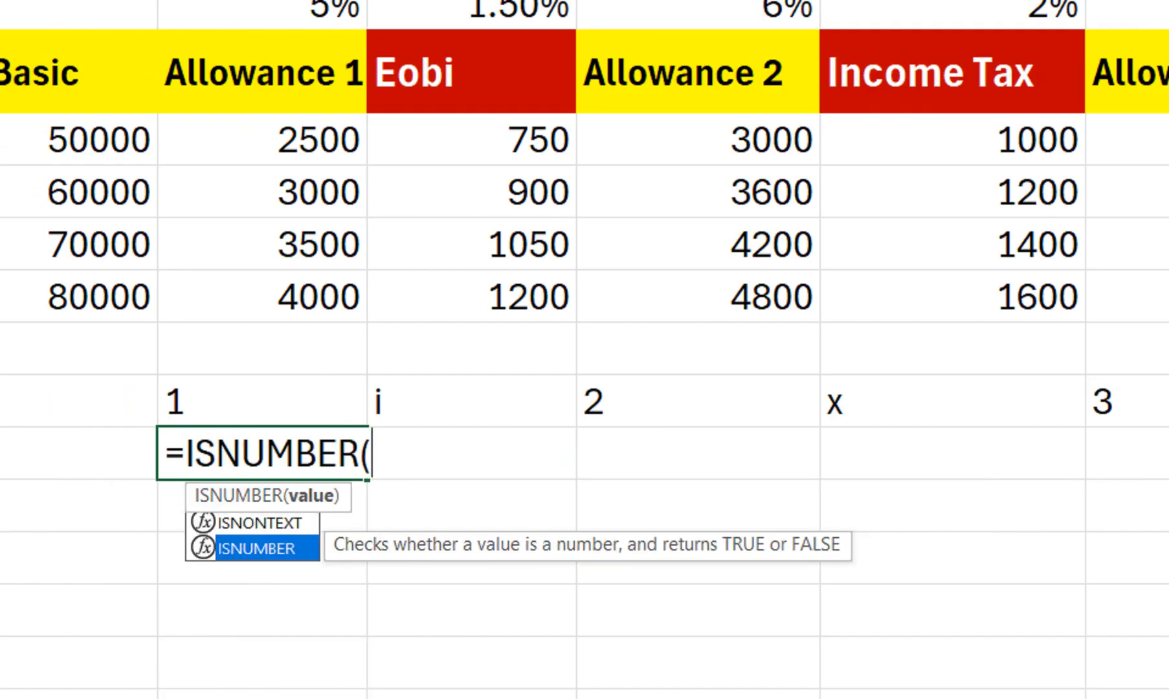
key(Up)
text())
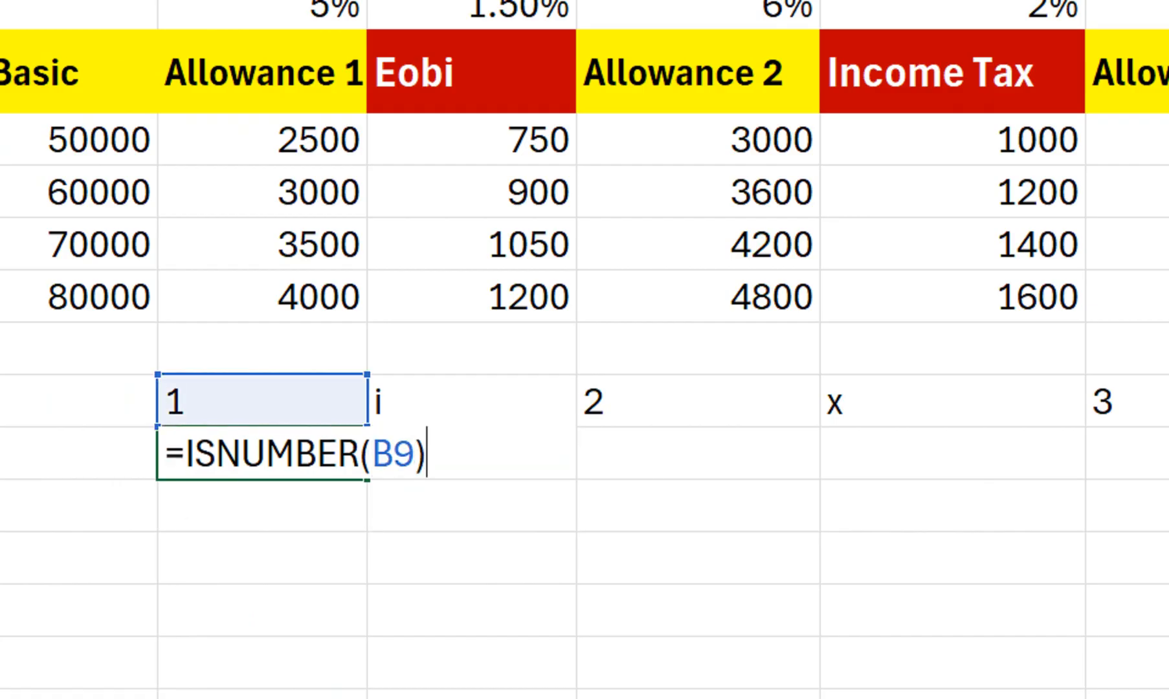
key(Return)
key(Up)
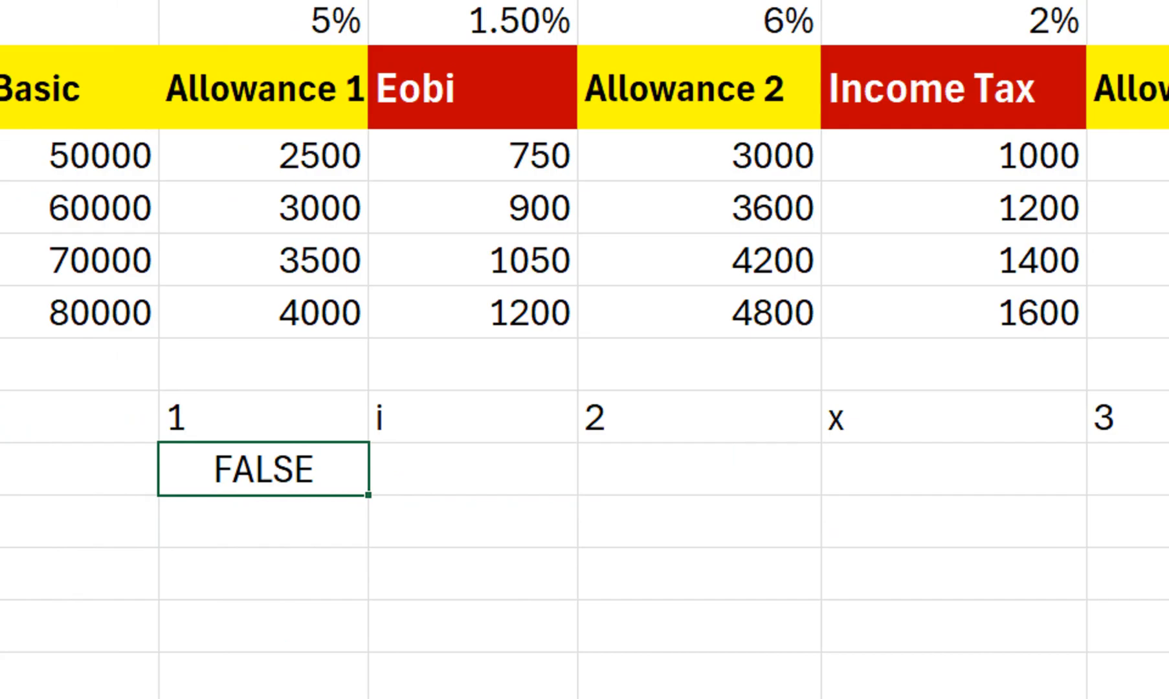
Convert the extracted character in B9 to a number by changing the formula to =VALUE(RIGHT(B3,1))
key(Up)
text(=RIGHT(B3,1))
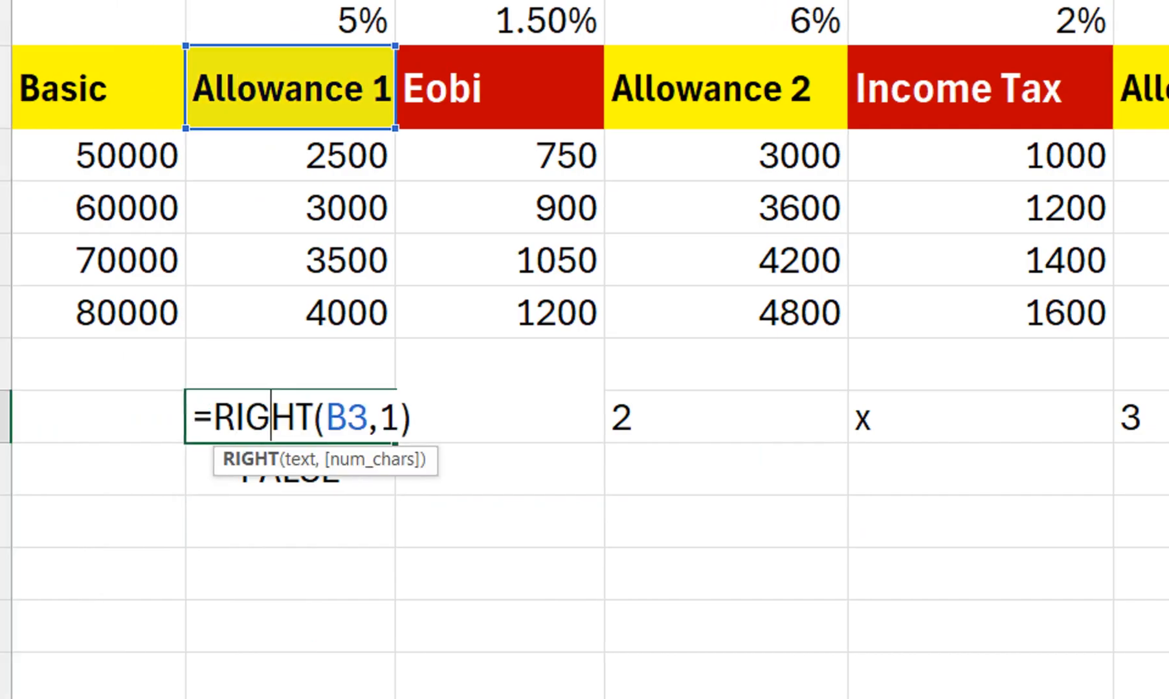
click(257, 416)
text(valu)
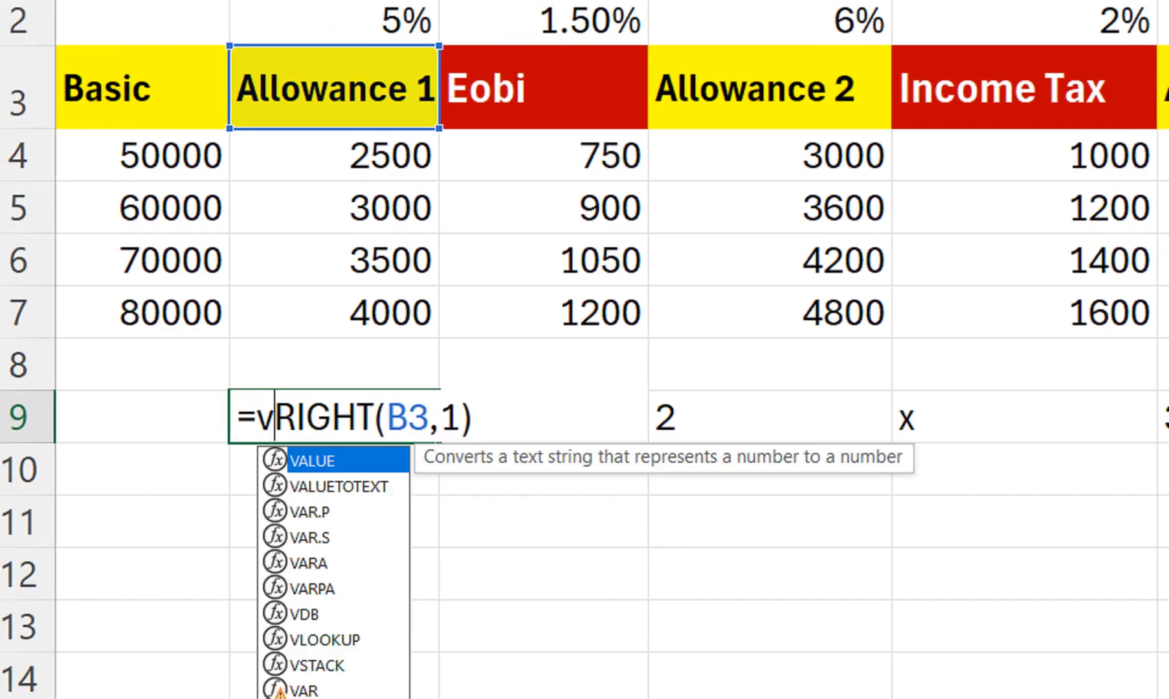
key(Tab)
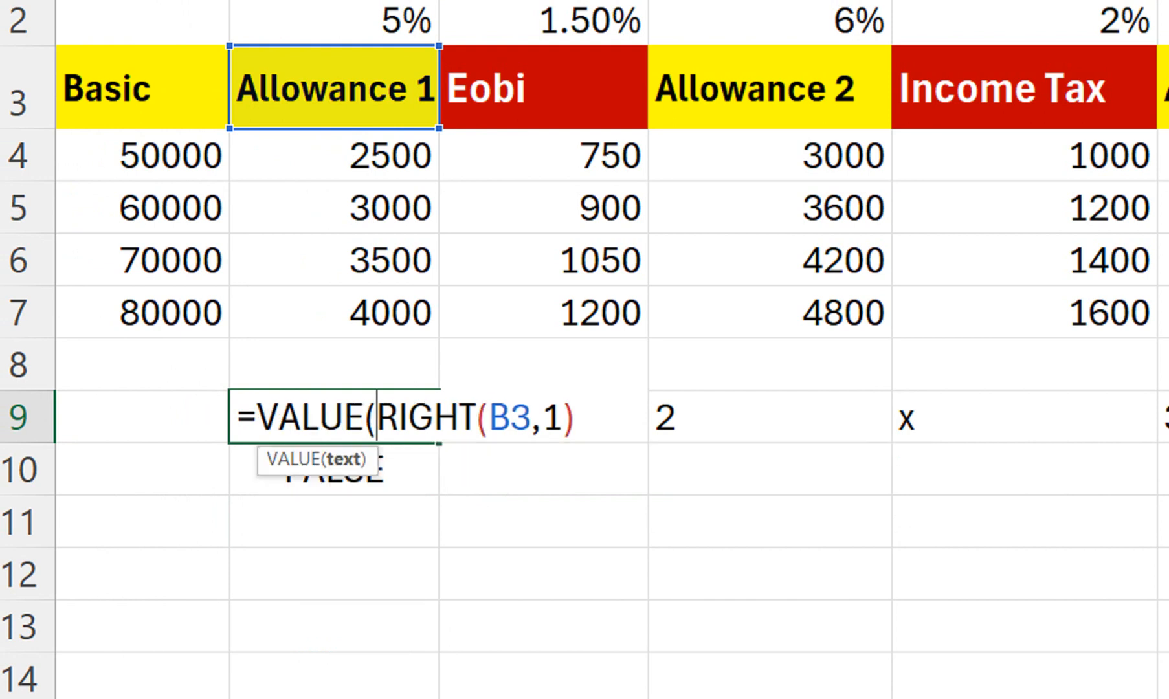
key(Return)
key(Return)
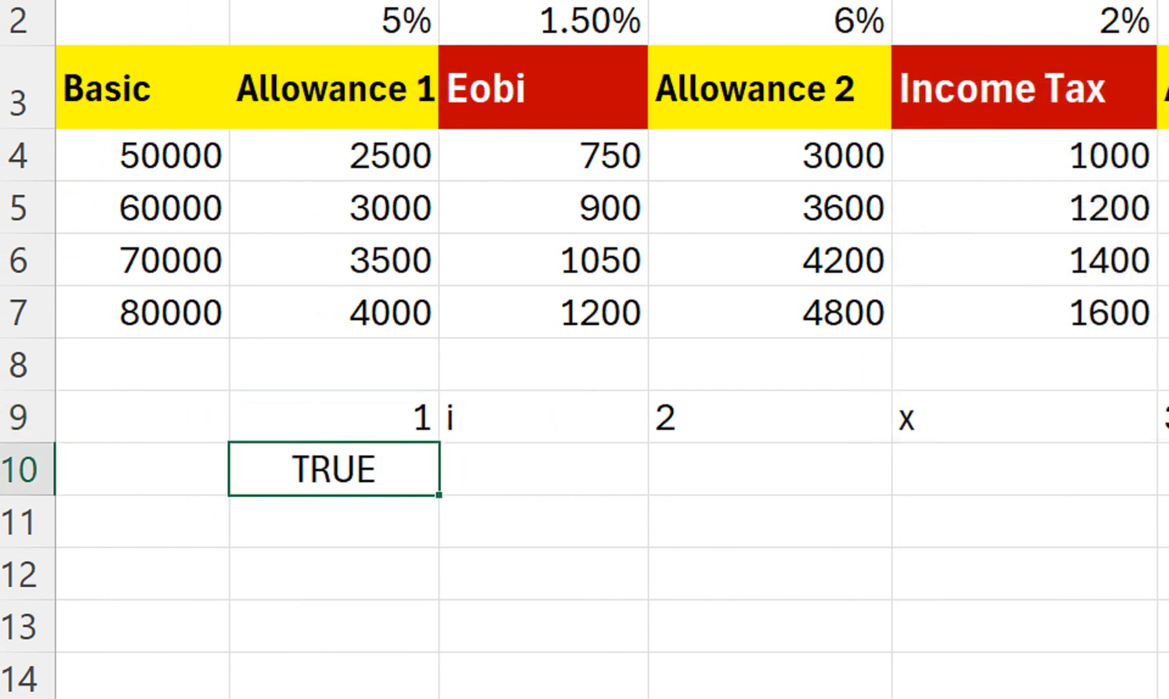
Examine the formulas in B10 and B9, and delete the ISNUMBER test from B10
double_click(339, 469)
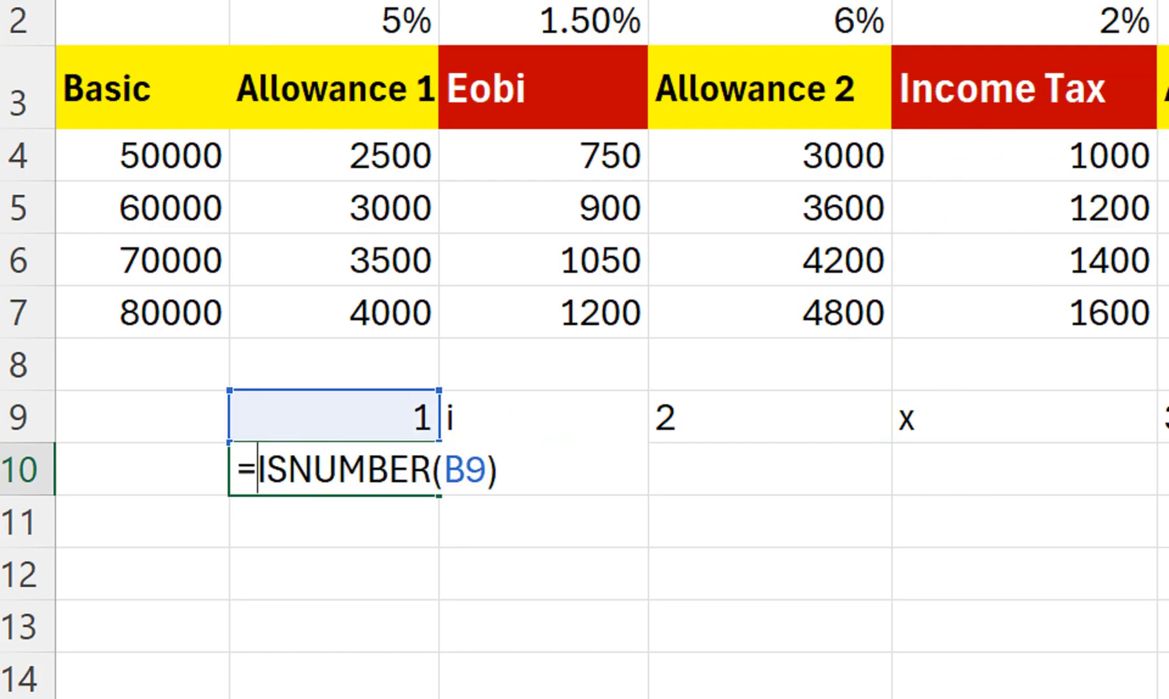
key(Return)
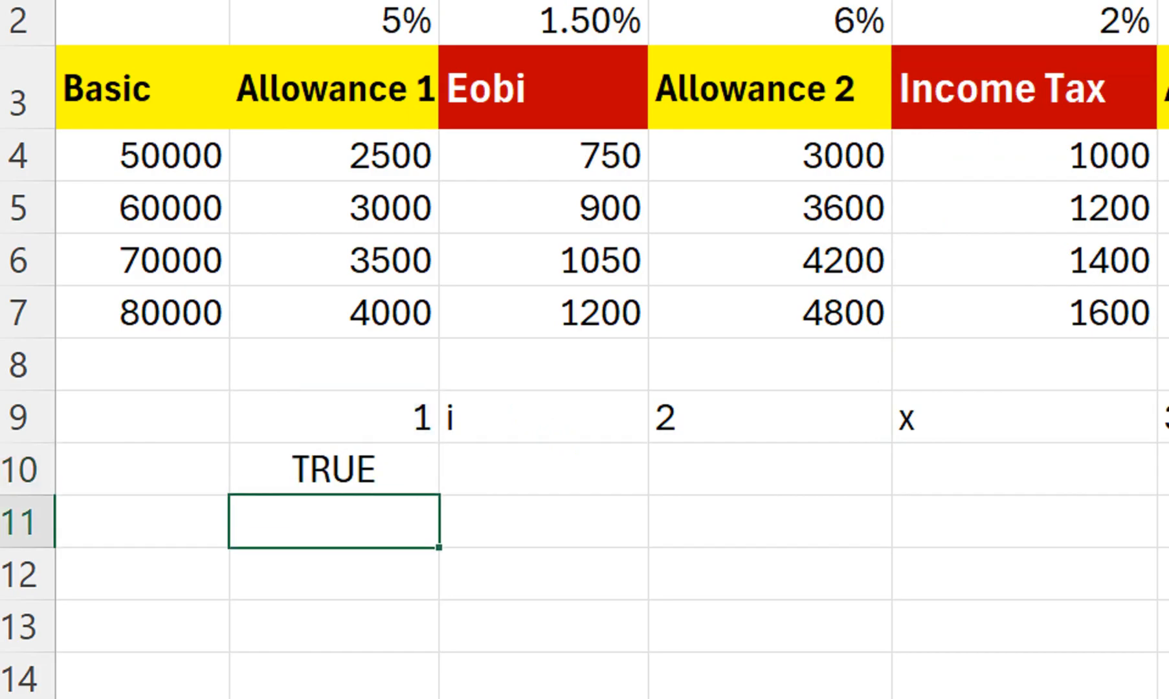
key(Up)
key(F2)
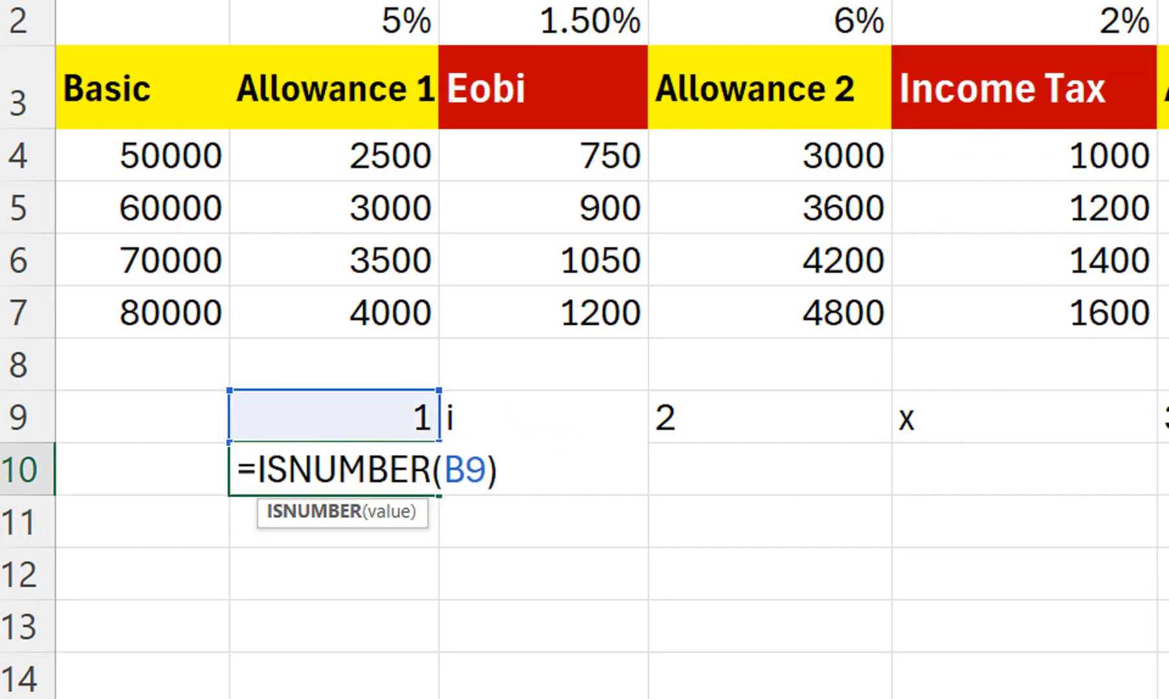
key(Return)
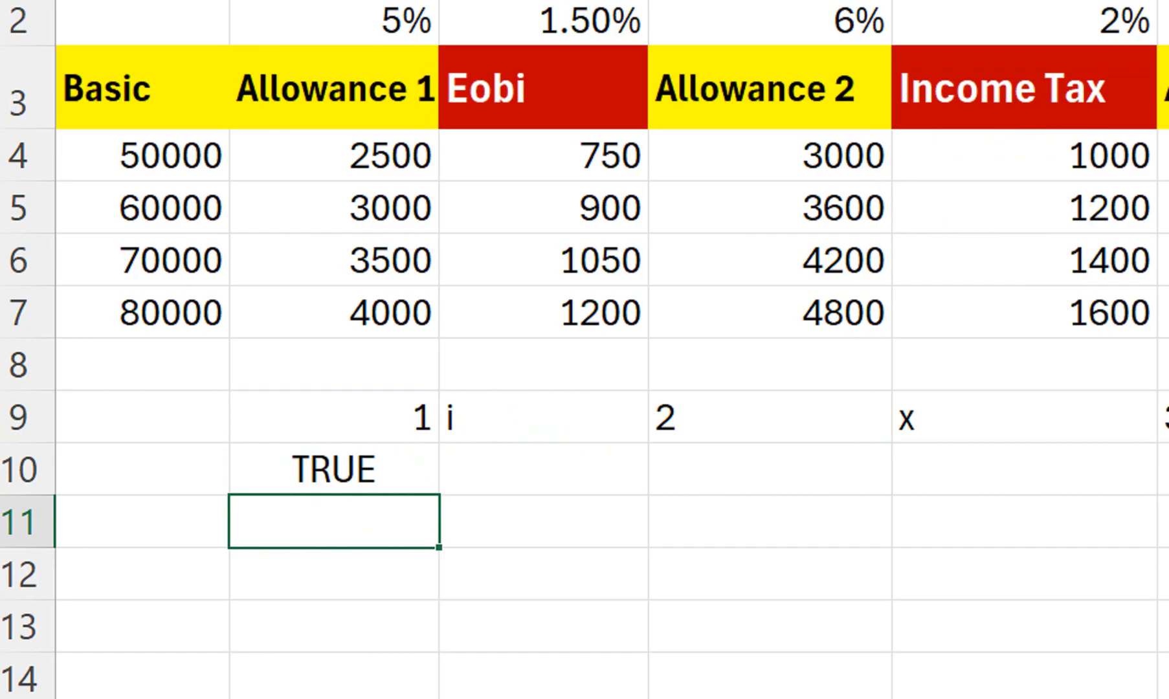
double_click(398, 417)
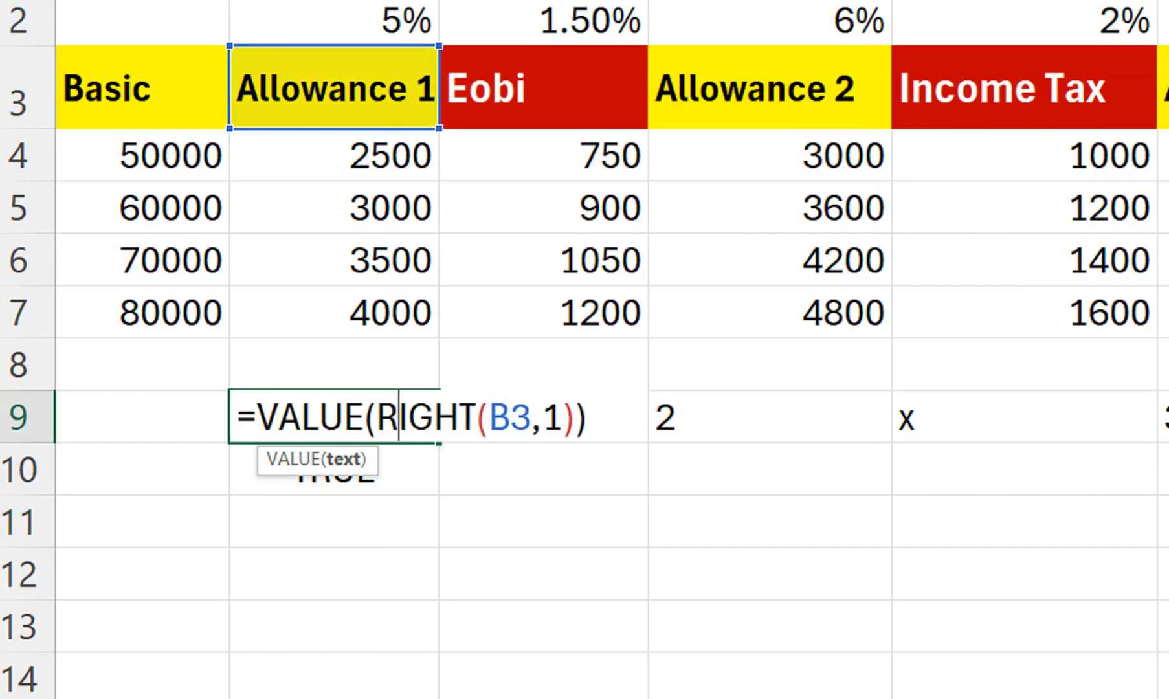
key(Return)
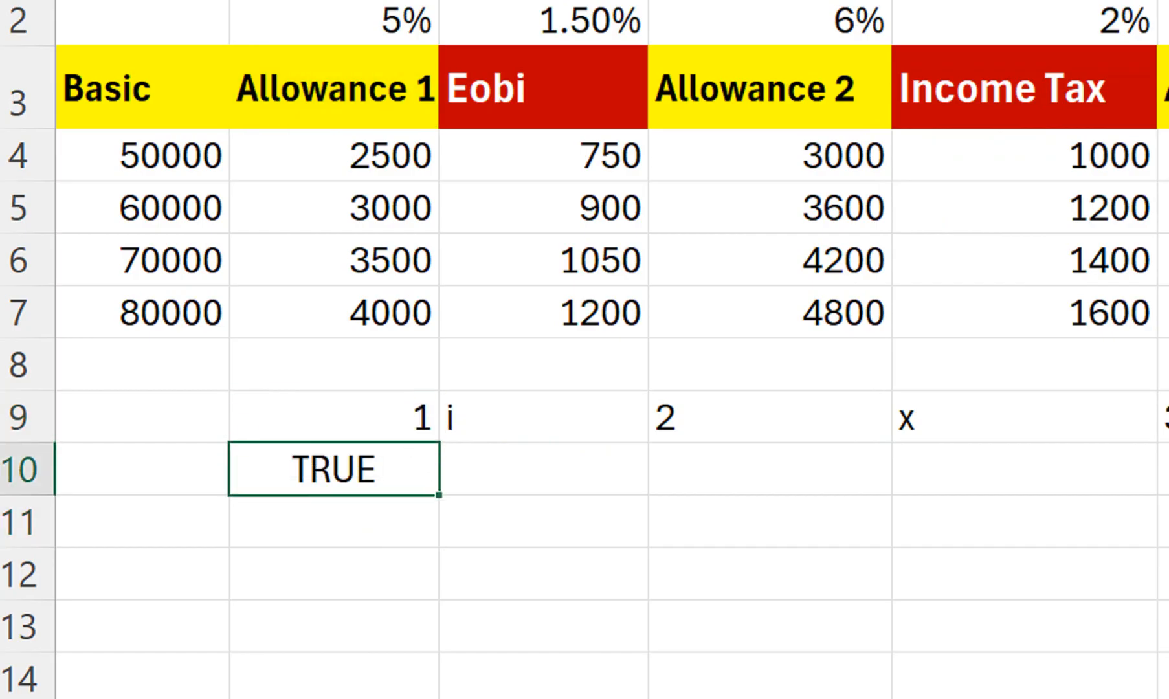
key(F2)
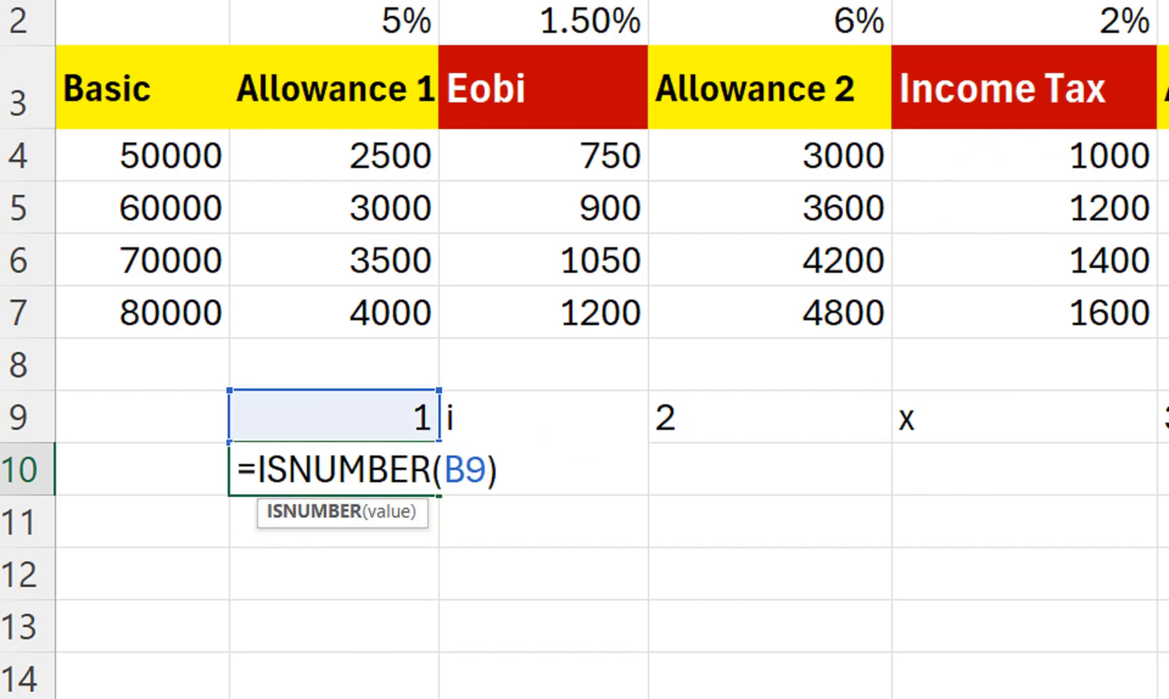
key(Return)
key(Up)
key(Delete)
Change the B9 formula to =ISNUMBER(VALUE(RIGHT(B3,1))) and fill it across row 9 beneath the other headings
key(Up)
key(F2)
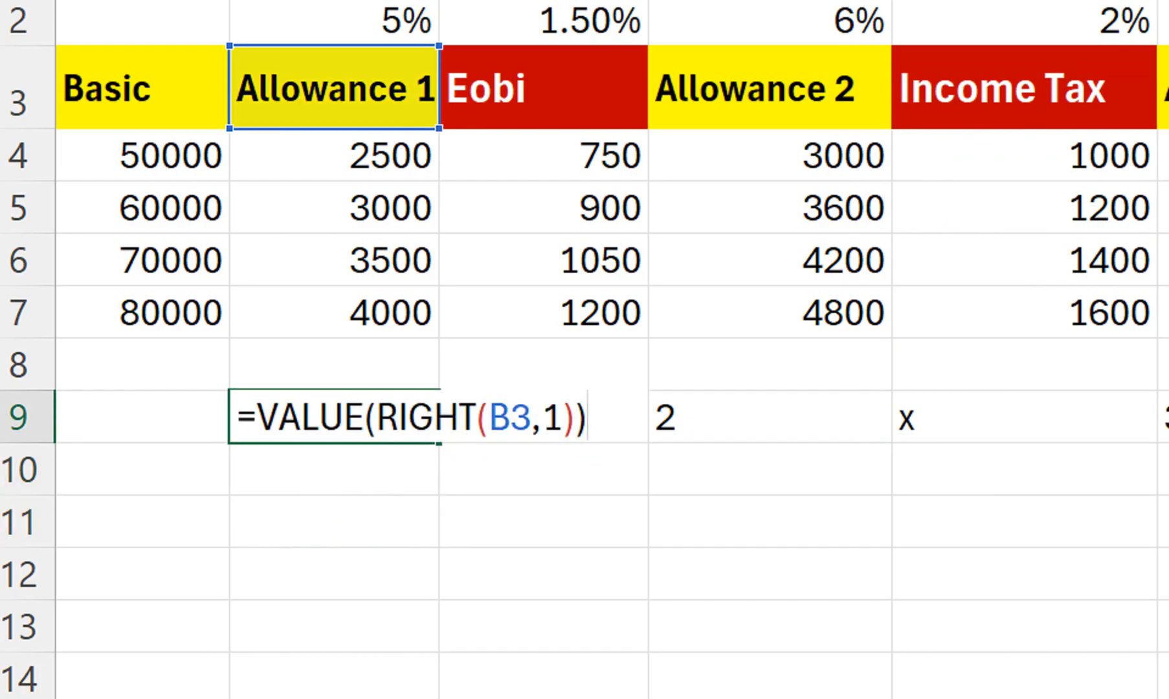
click(258, 418)
text(is)
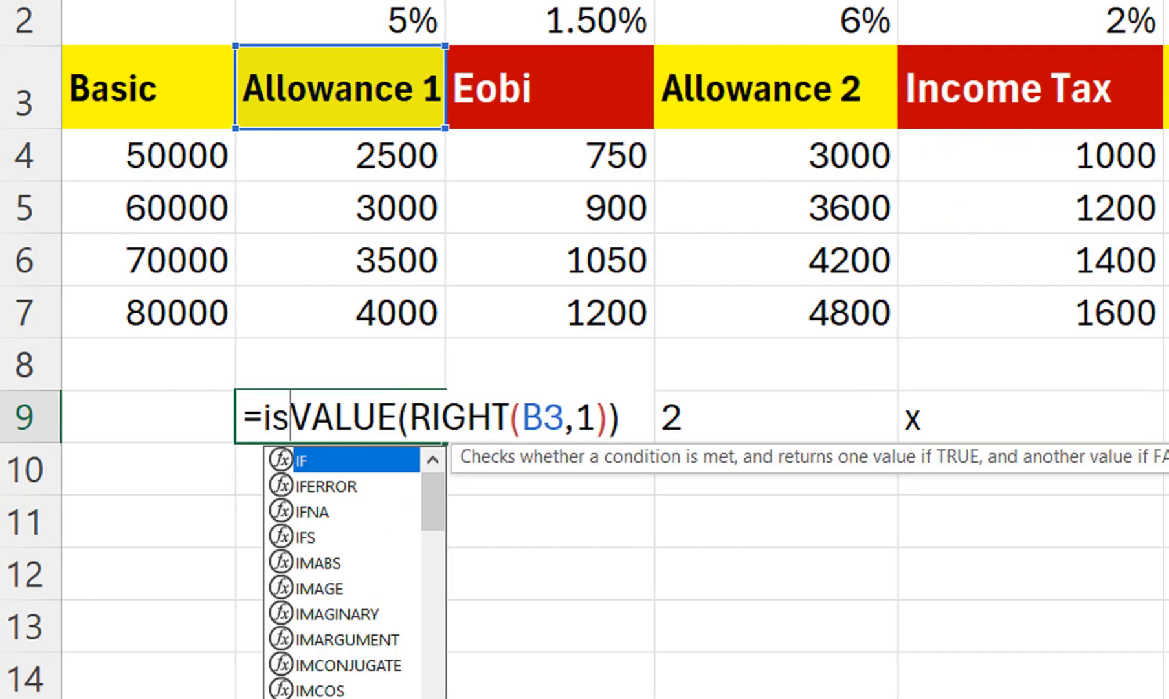
text(n)
key(Down)
key(Down)
key(Tab)
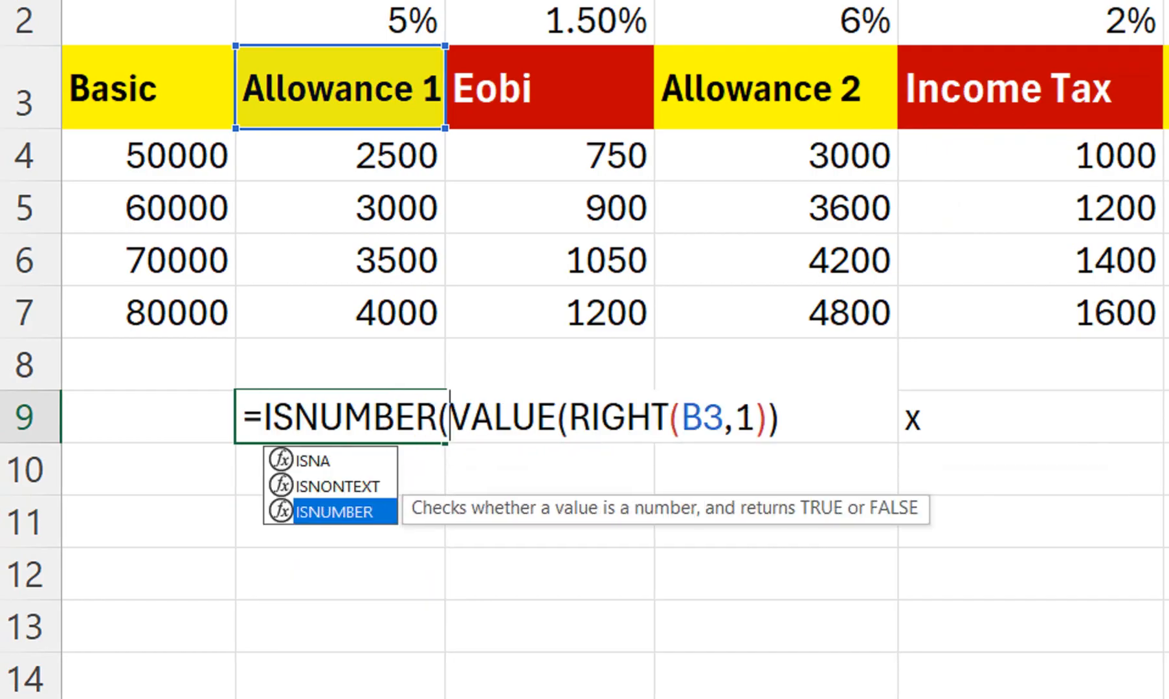
key(Return)
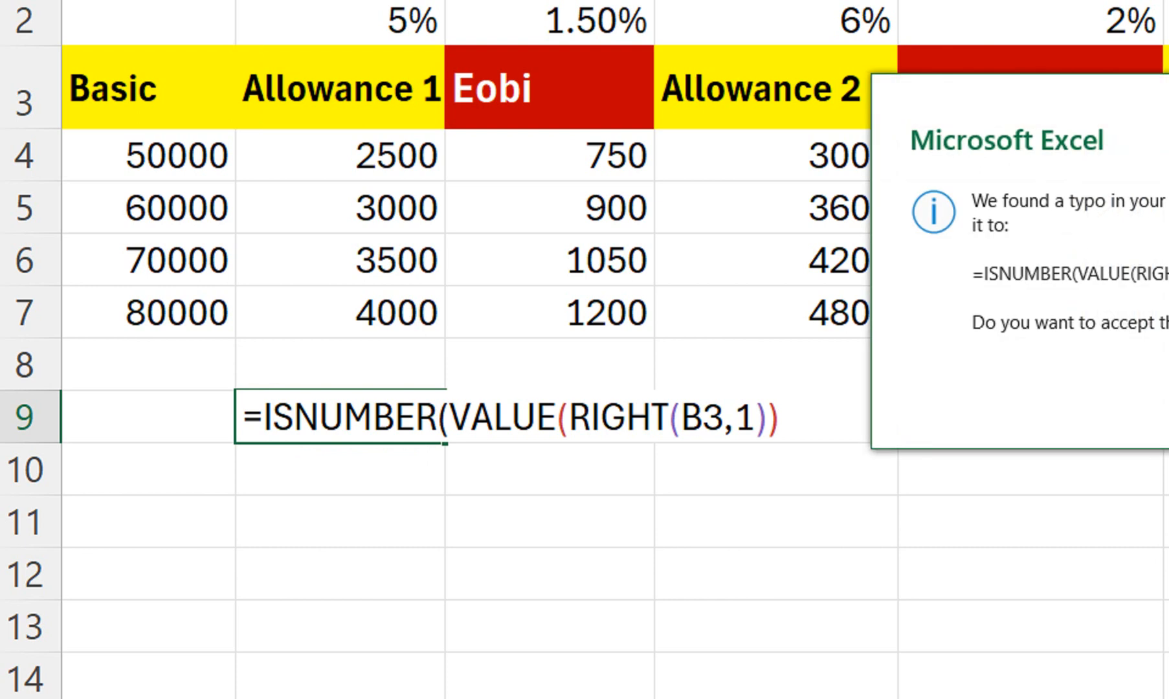
key(Return)
click(340, 417)
drag(446, 443, 1168, 424)
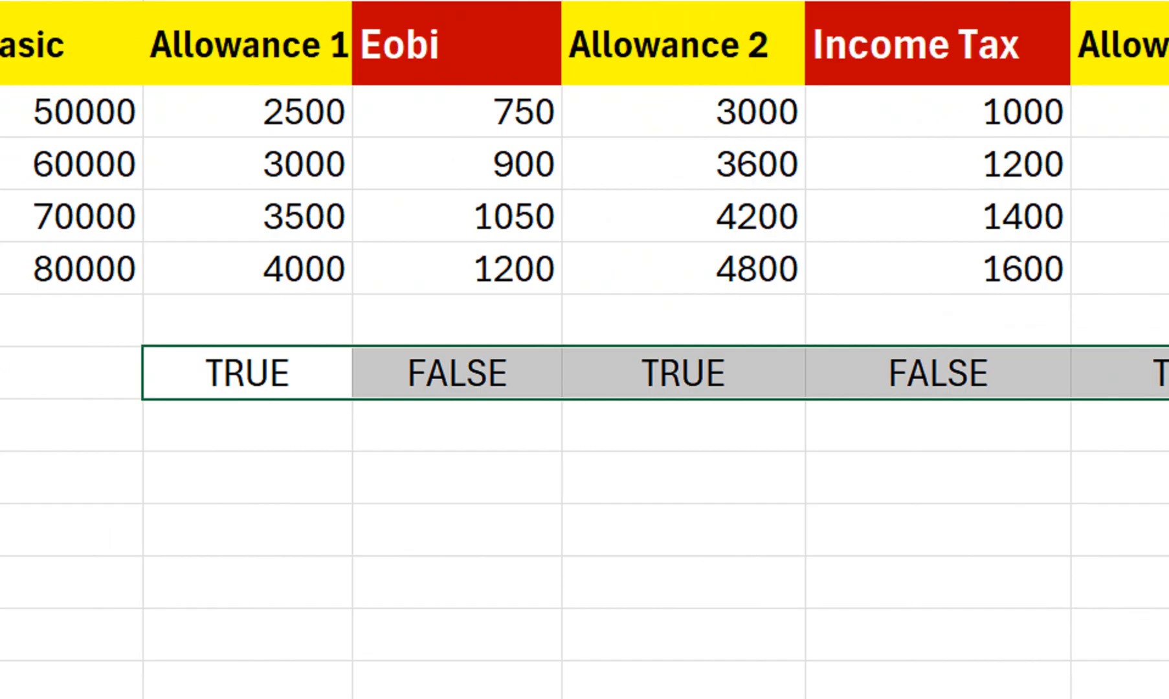
Wrap the B9 formula in an IF function with the ISNUMBER check as its logical test
key(F2)
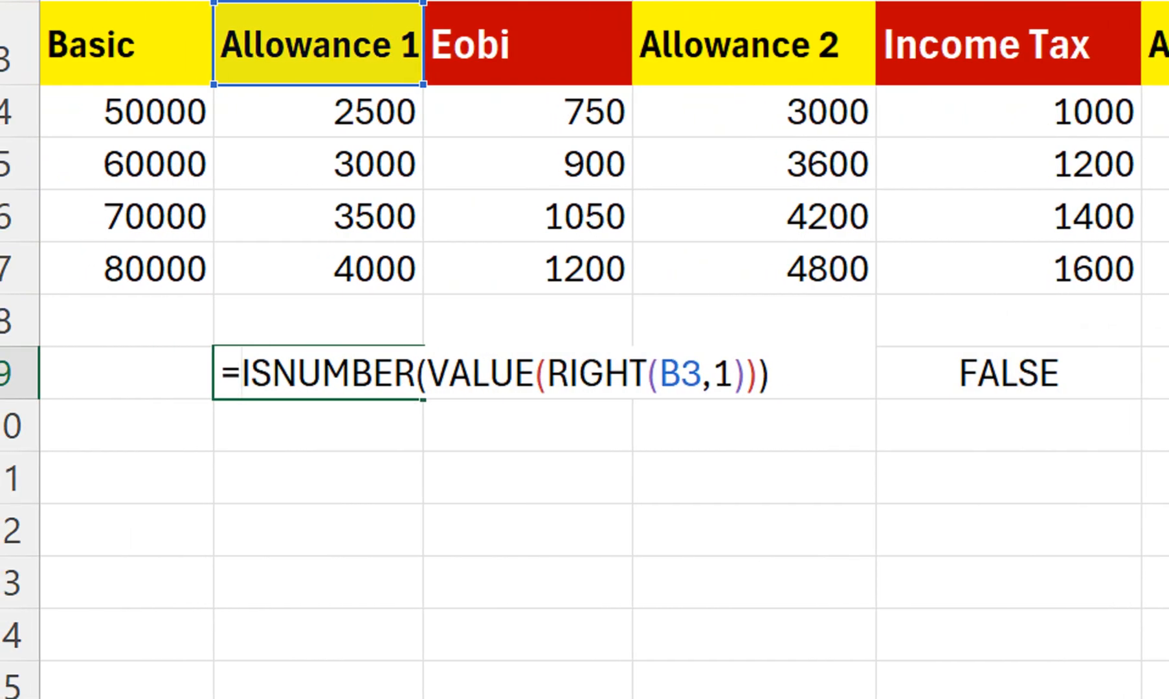
text(if)
key(Tab)
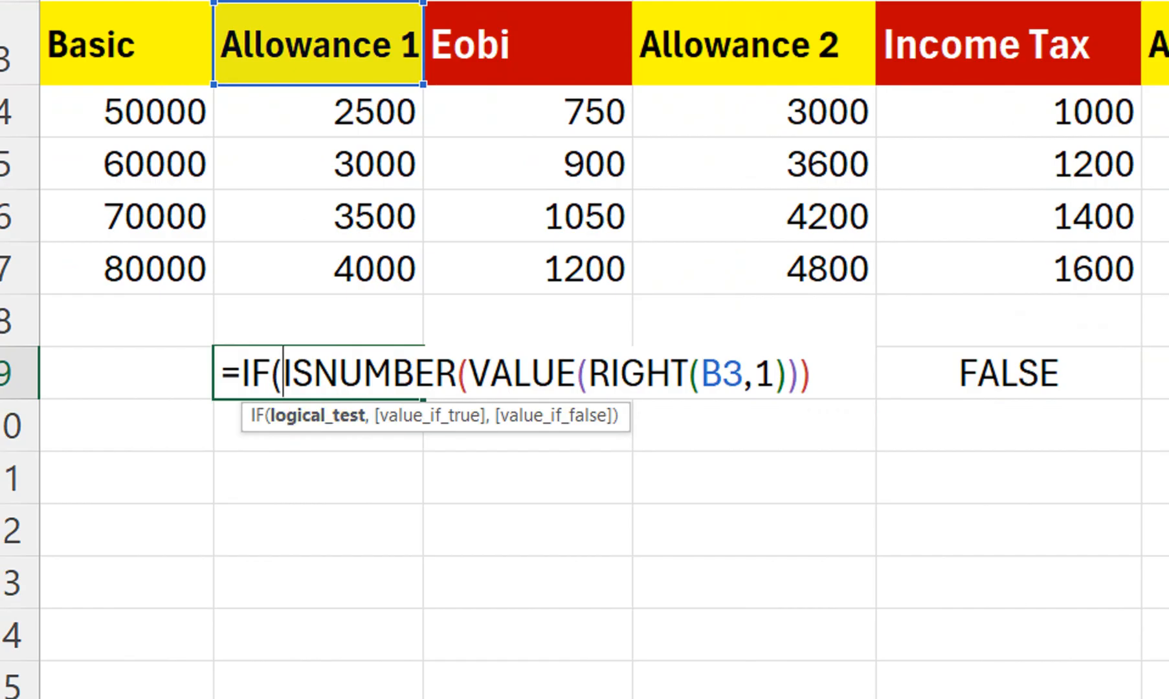
text(,)
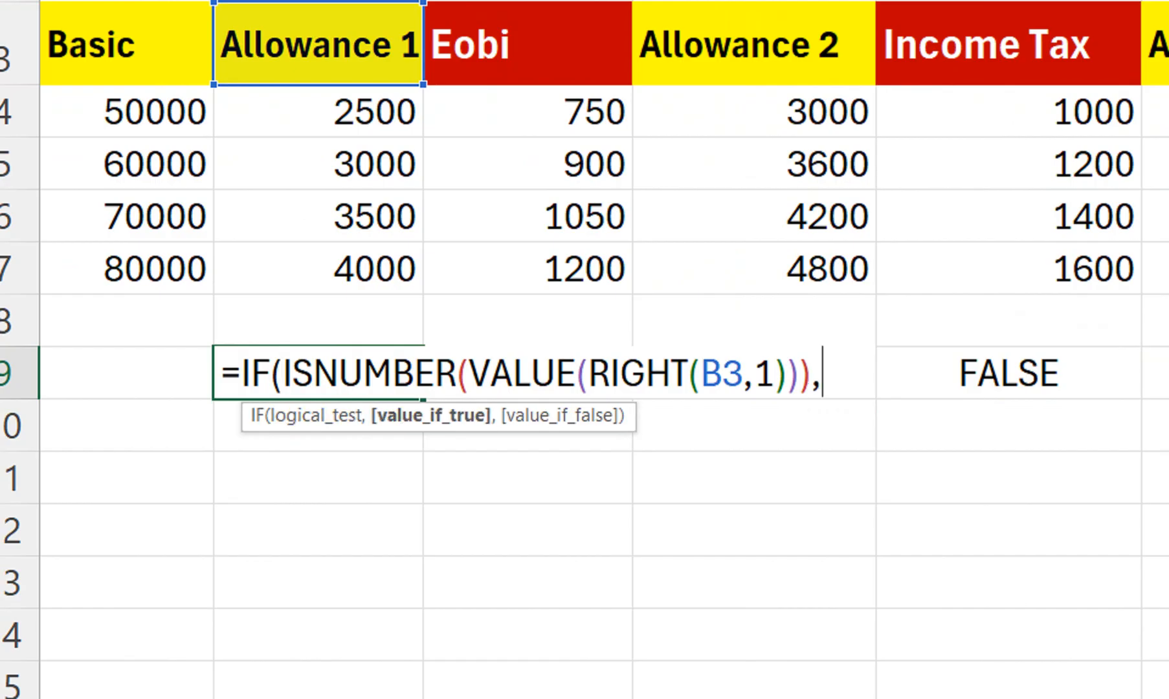
Use SUM(B4:B7) as the value the IF formula in B9 returns when the test is true
text(su)
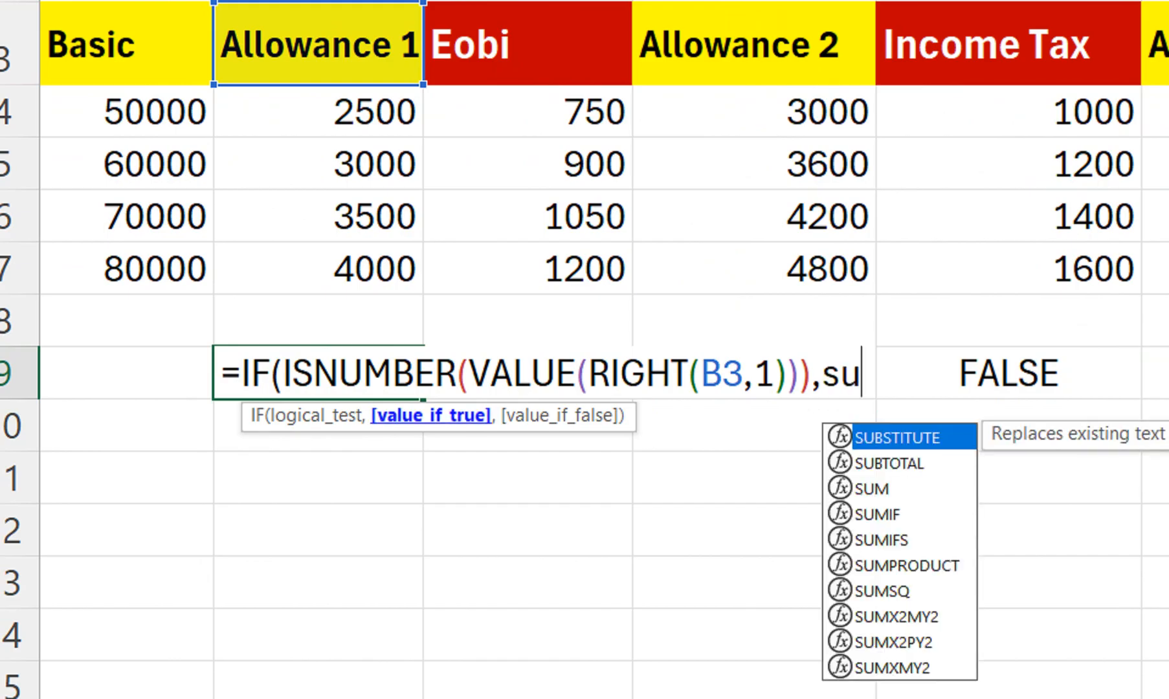
text(m)
key(Tab)
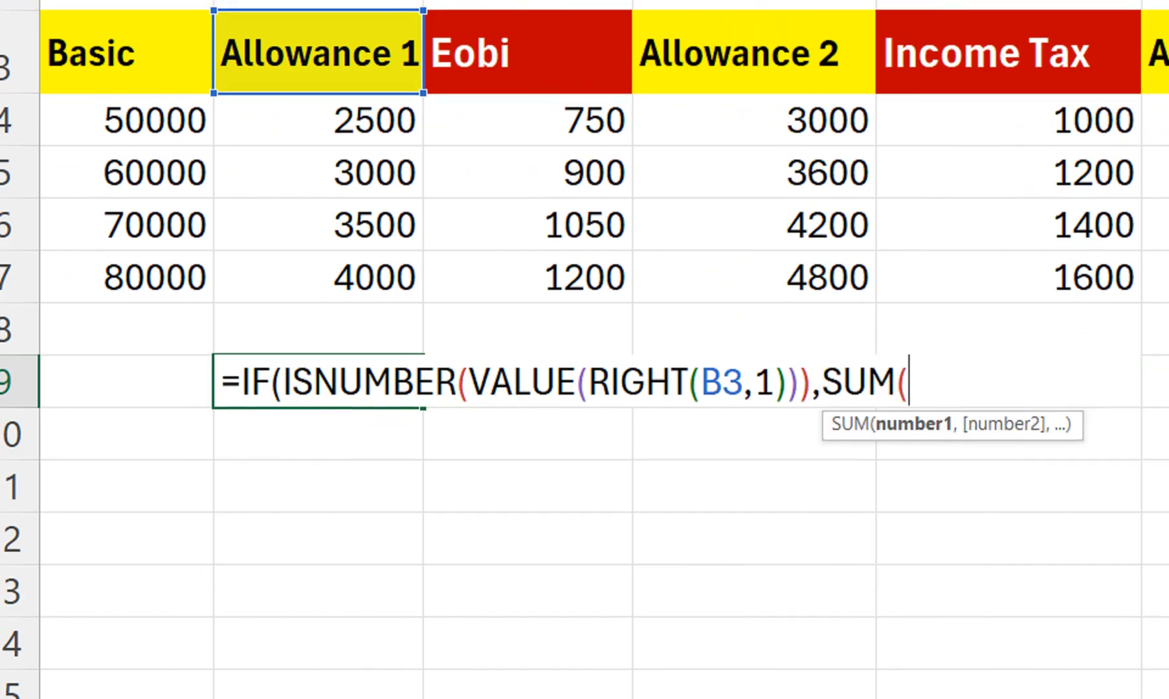
key(Up)
key(Up)
key(Up)
key(Up)
key(Up)
key(shift+Down)
key(shift+Down)
key(shift+Down)
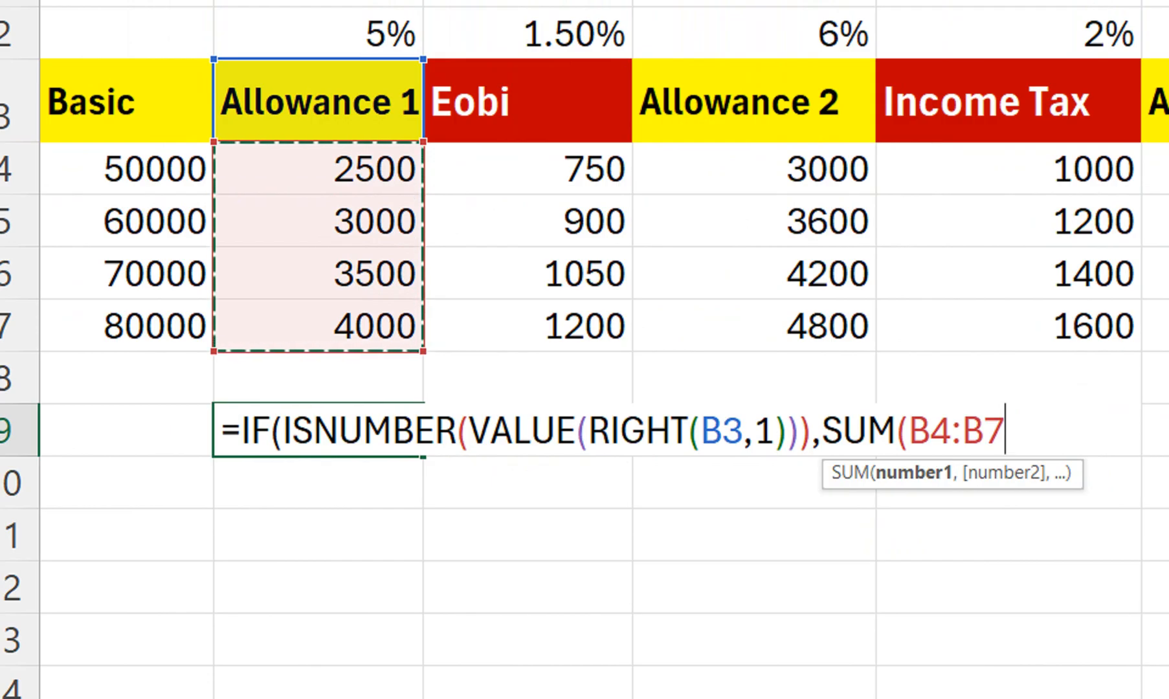
text(),)
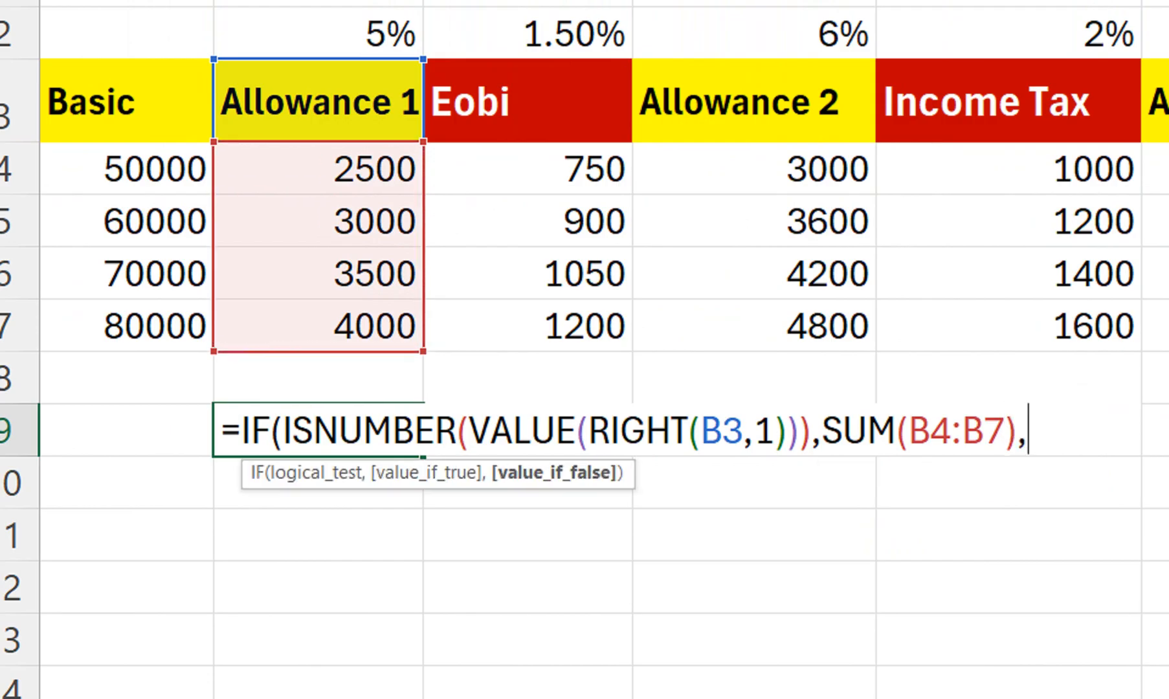
Complete the B9 IF formula with an empty string ("") as the false value and fill it across row 9
text(""))
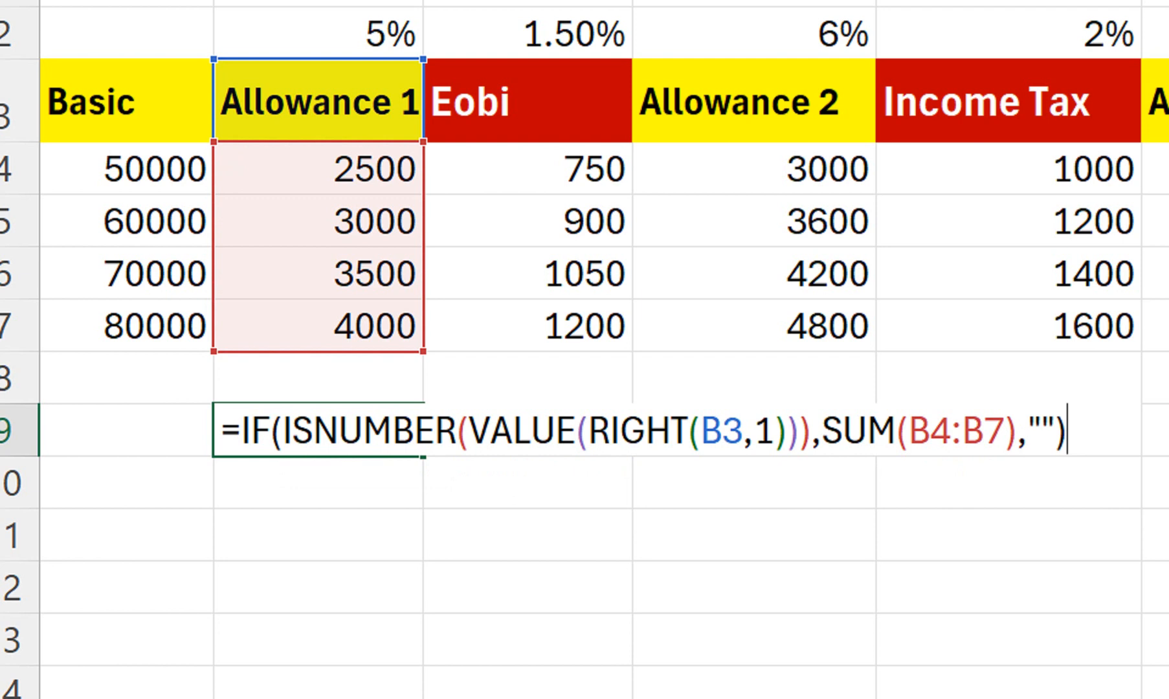
key(Return)
click(318, 430)
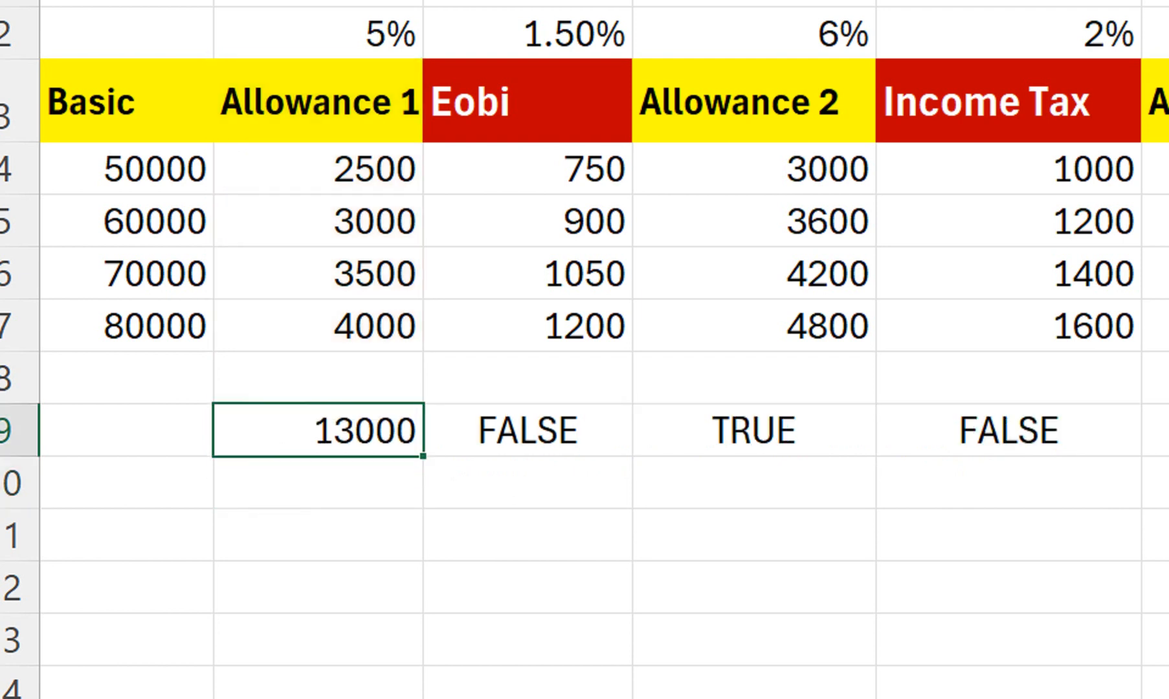
drag(423, 455, 931, 456)
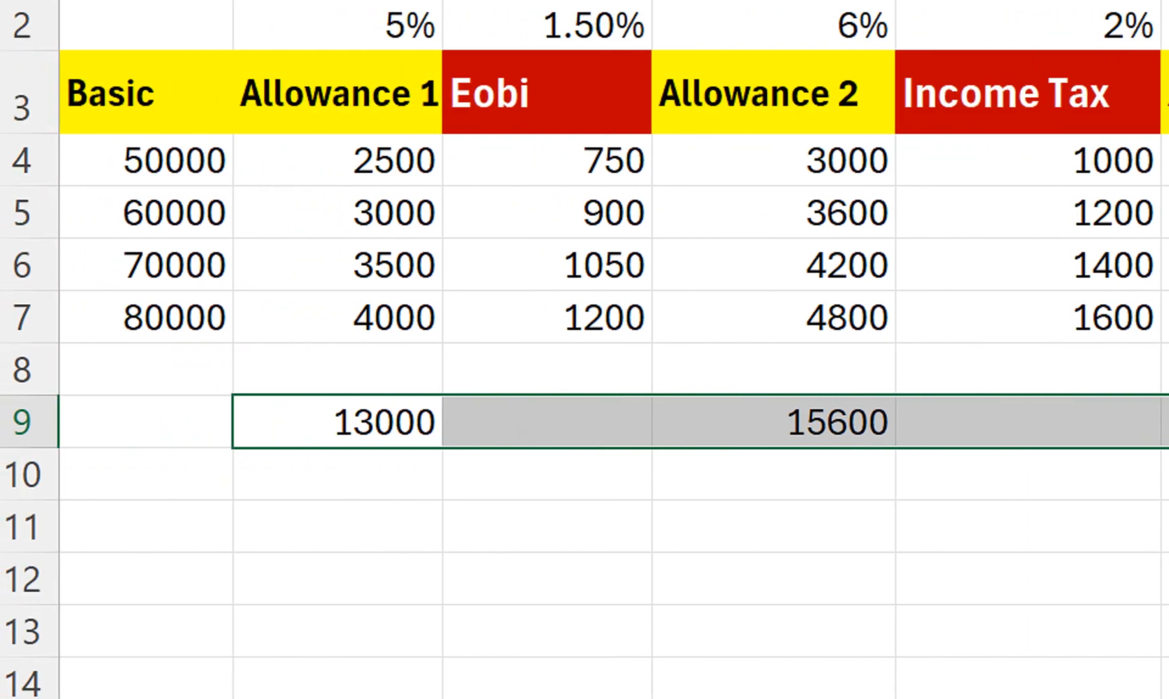
click(547, 422)
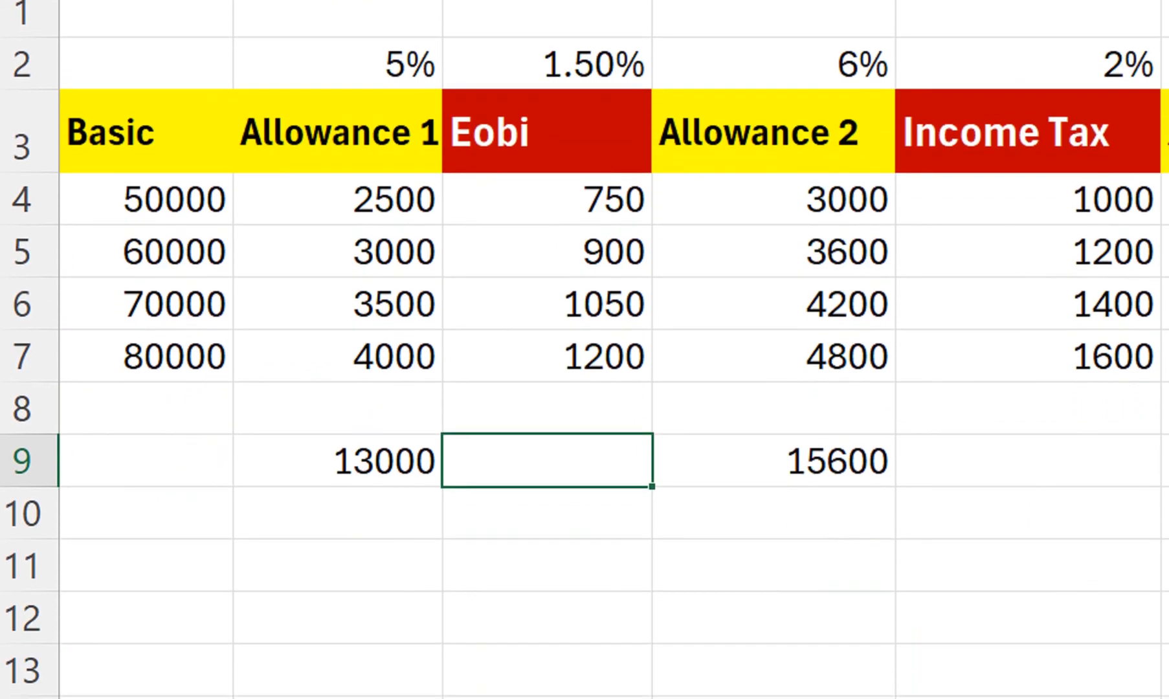
Total the Basic column in A9 with AutoSum over A4:A8
click(337, 513)
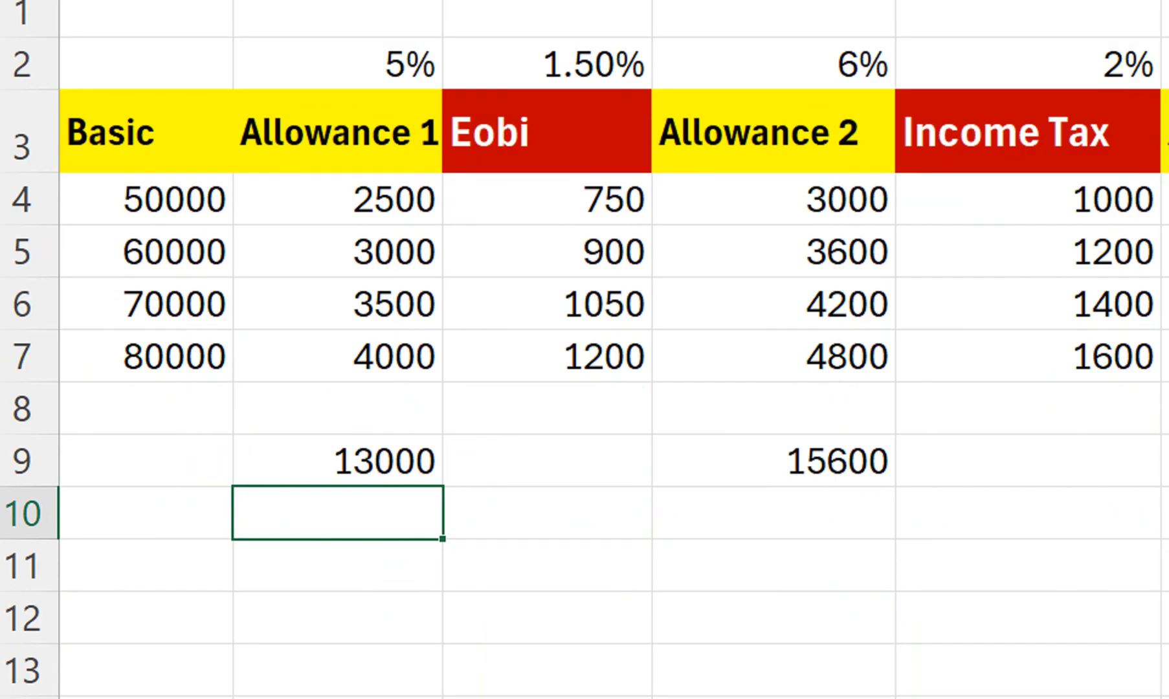
key(Up)
key(Left)
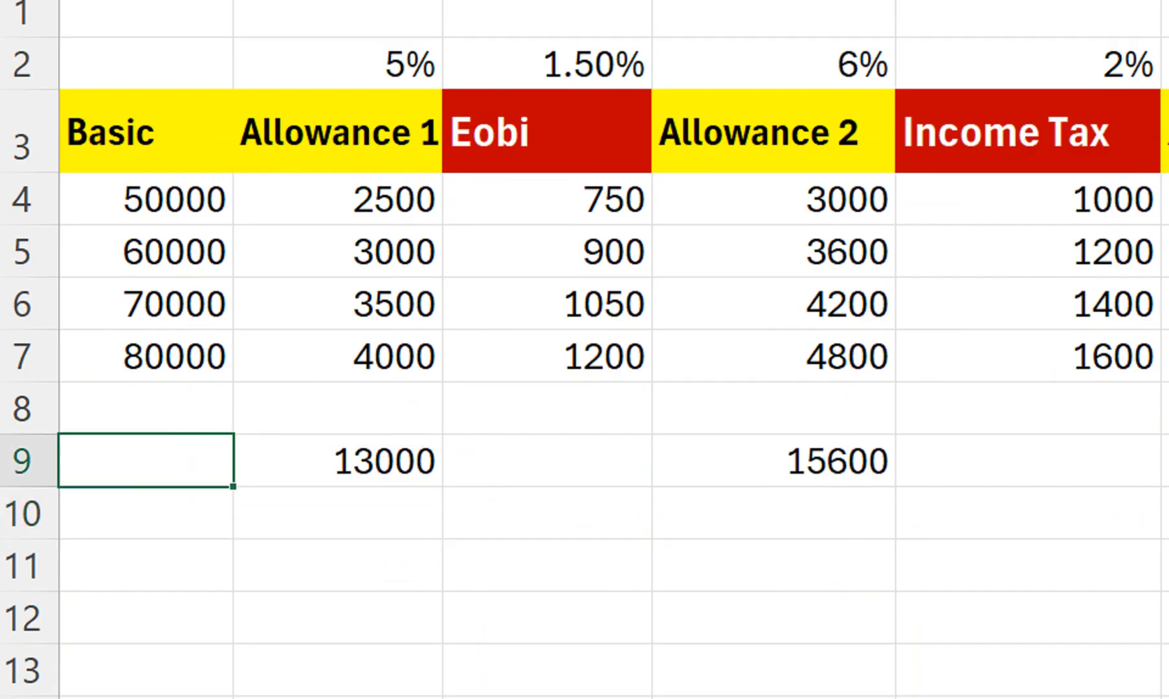
key(alt+equal)
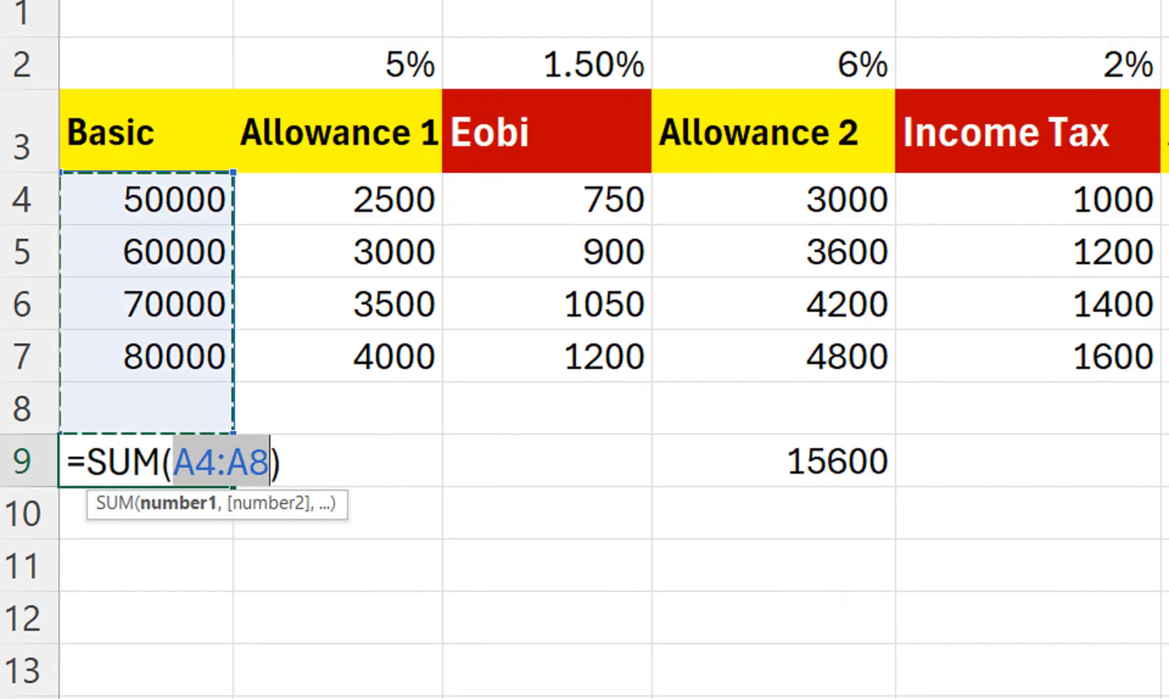
key(Return)
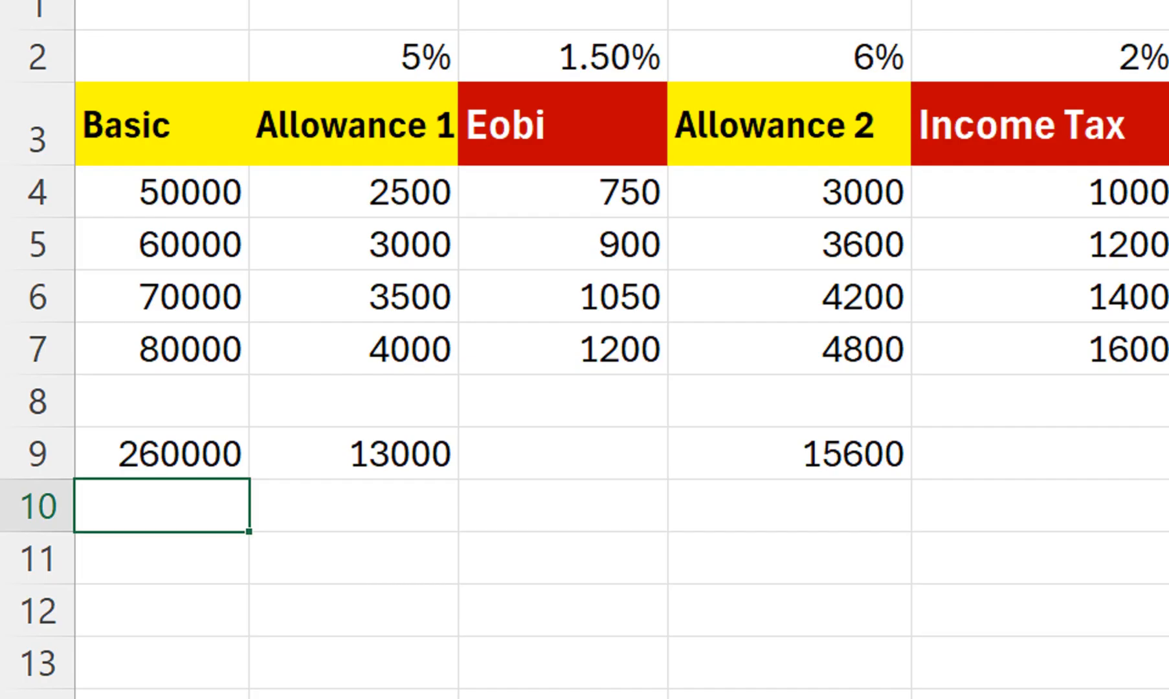
Enter =LEN(B3)-2 in B10 to count the Allowance 1 heading's characters without its last two
key(Right)
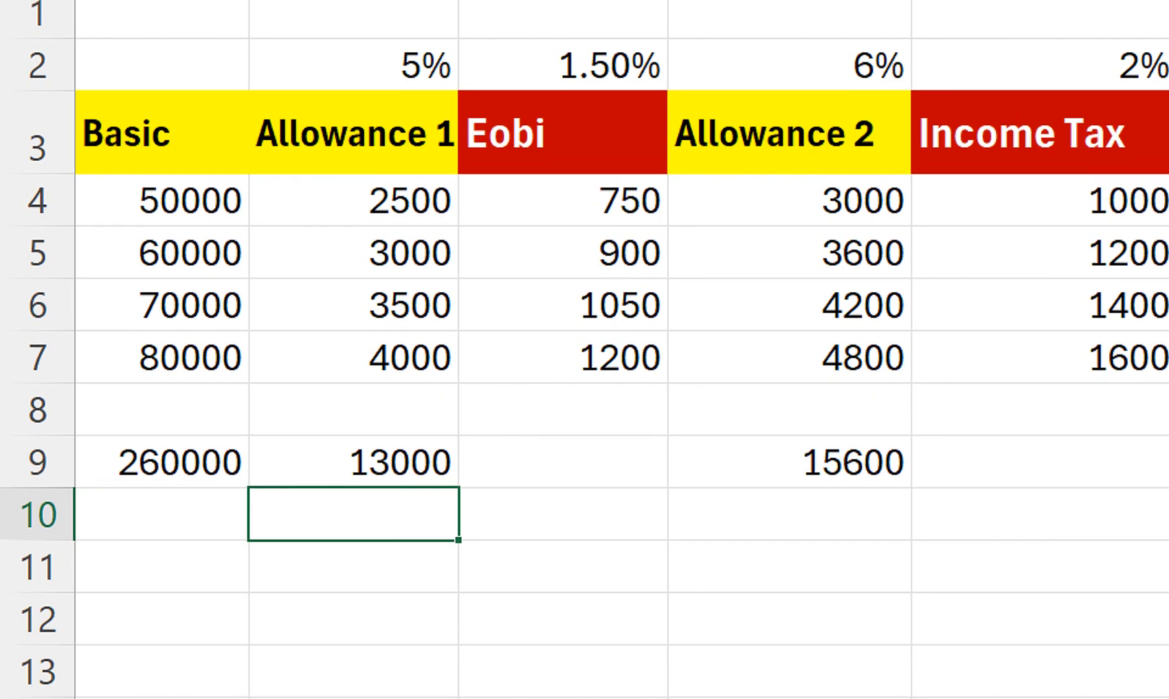
text(=)
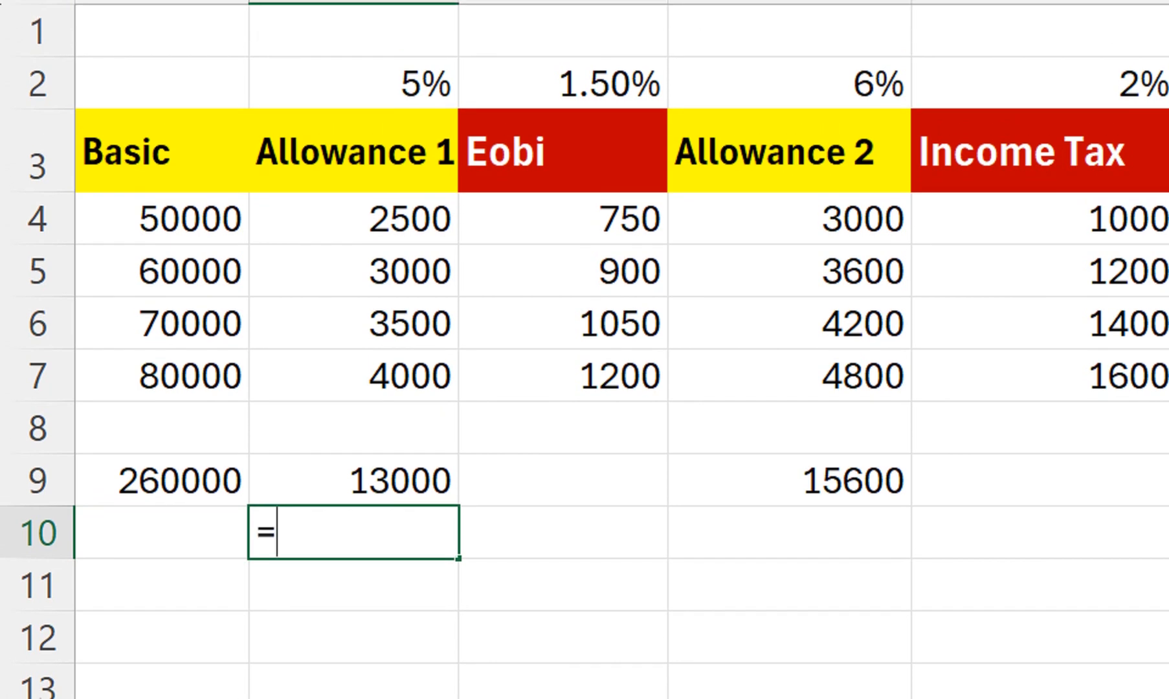
text(l)
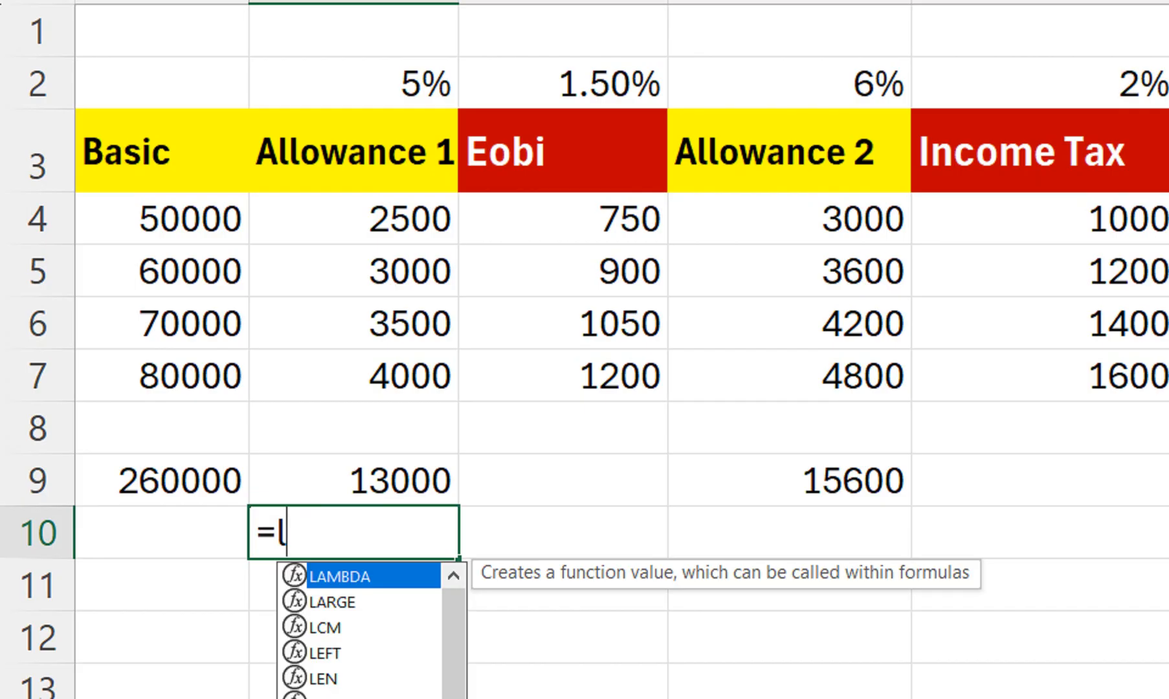
text(en)
key(Tab)
click(354, 151)
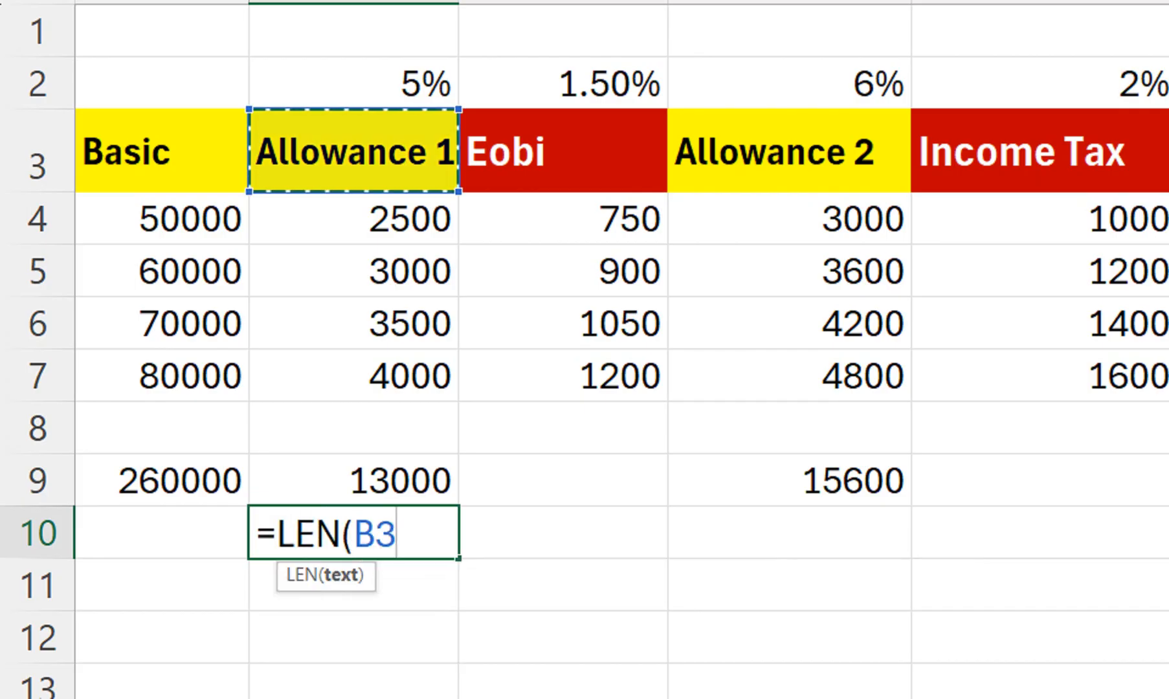
text(-2)
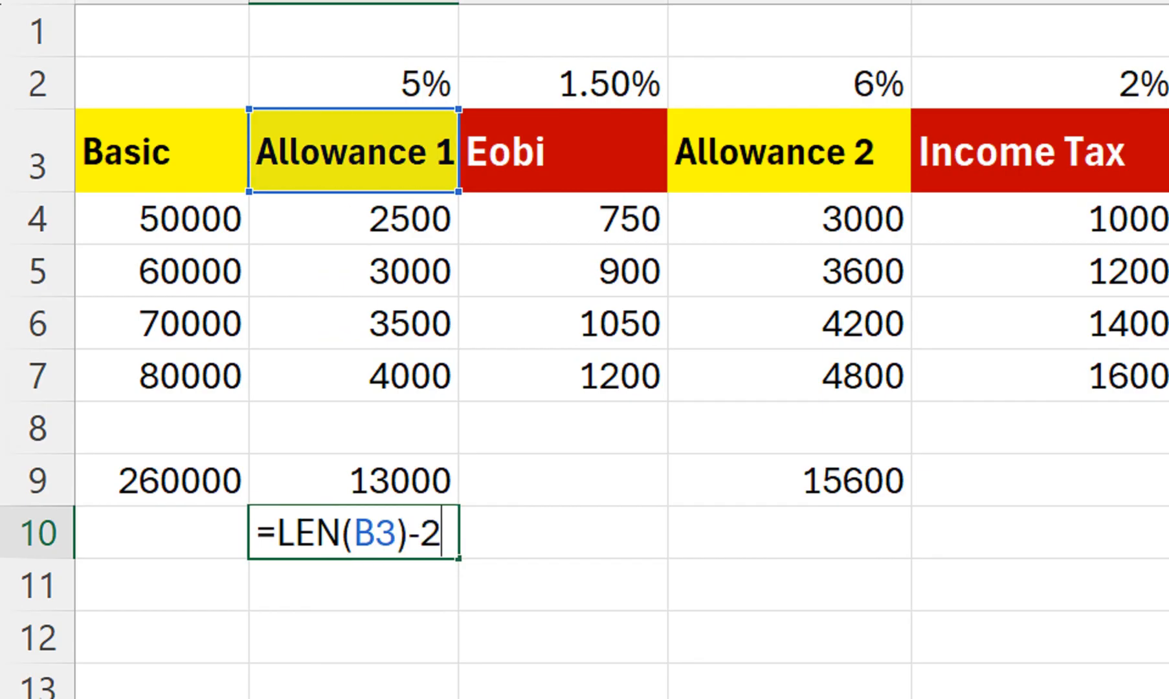
key(Return)
Extend the B10 formula to =LEFT(B3,LEN(B3)-2) to extract the heading text without its ending number
click(354, 532)
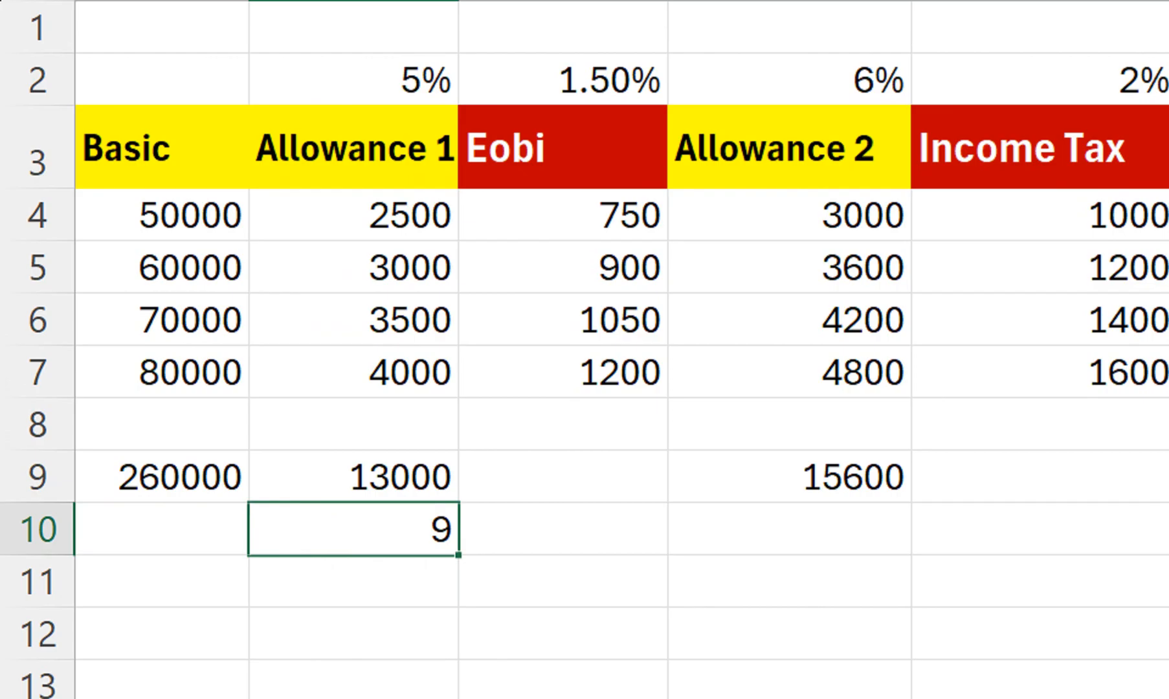
double_click(259, 533)
key(Right)
text(left)
key(Tab)
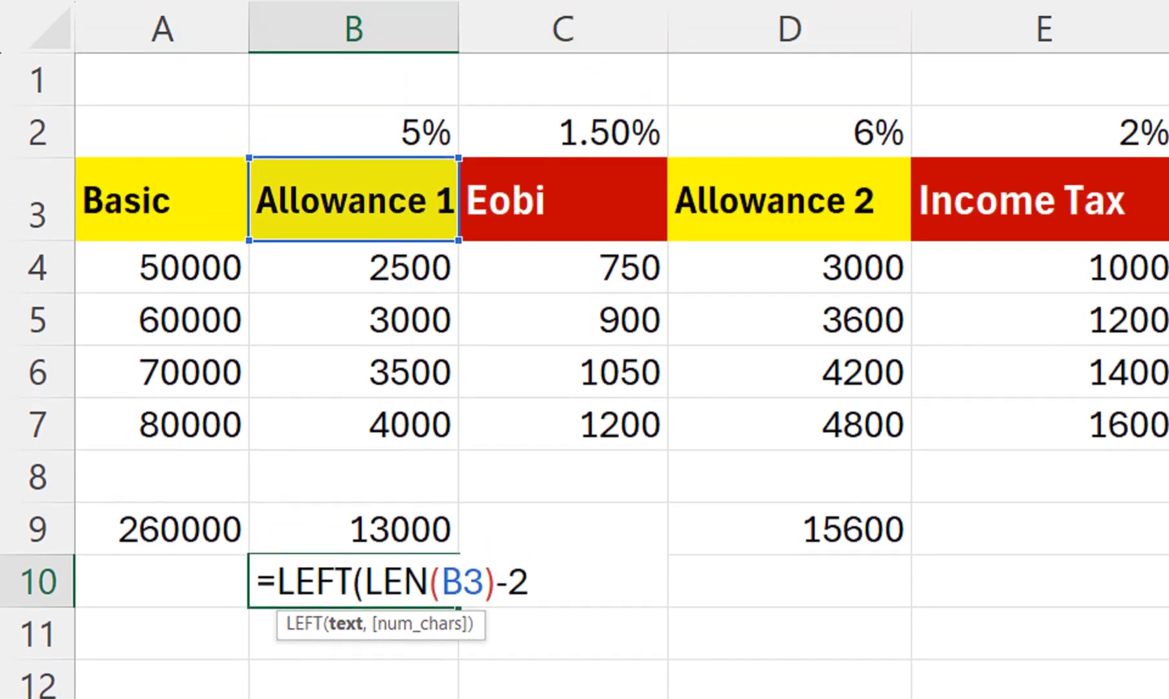
click(353, 132)
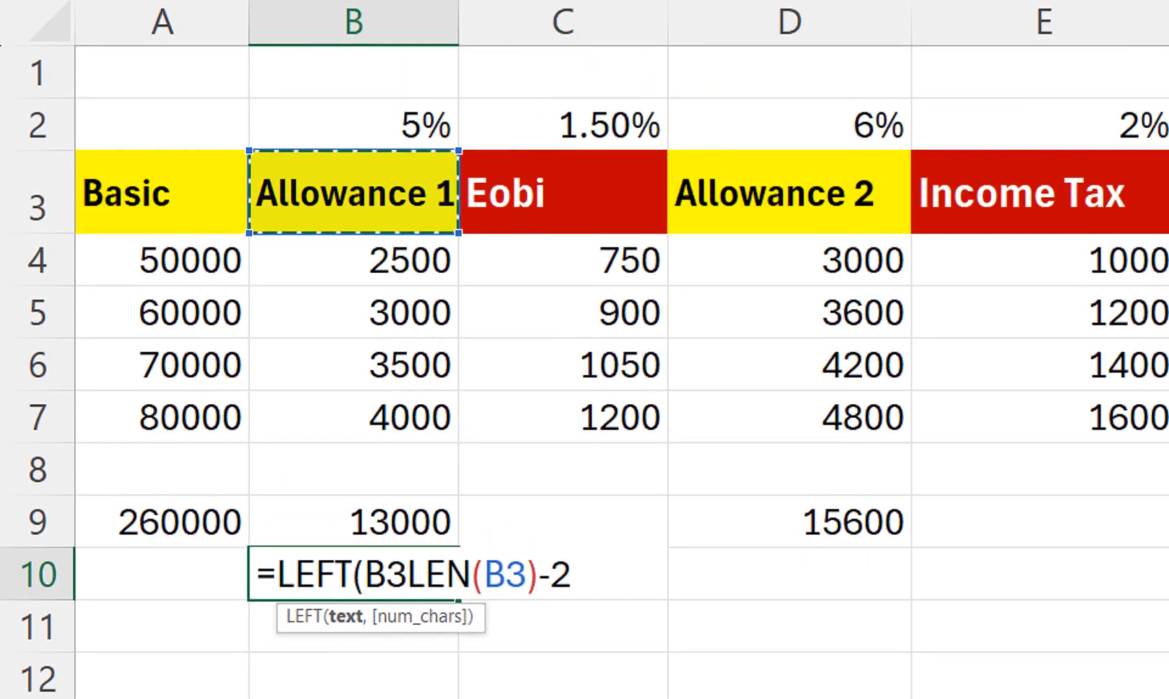
text(,)
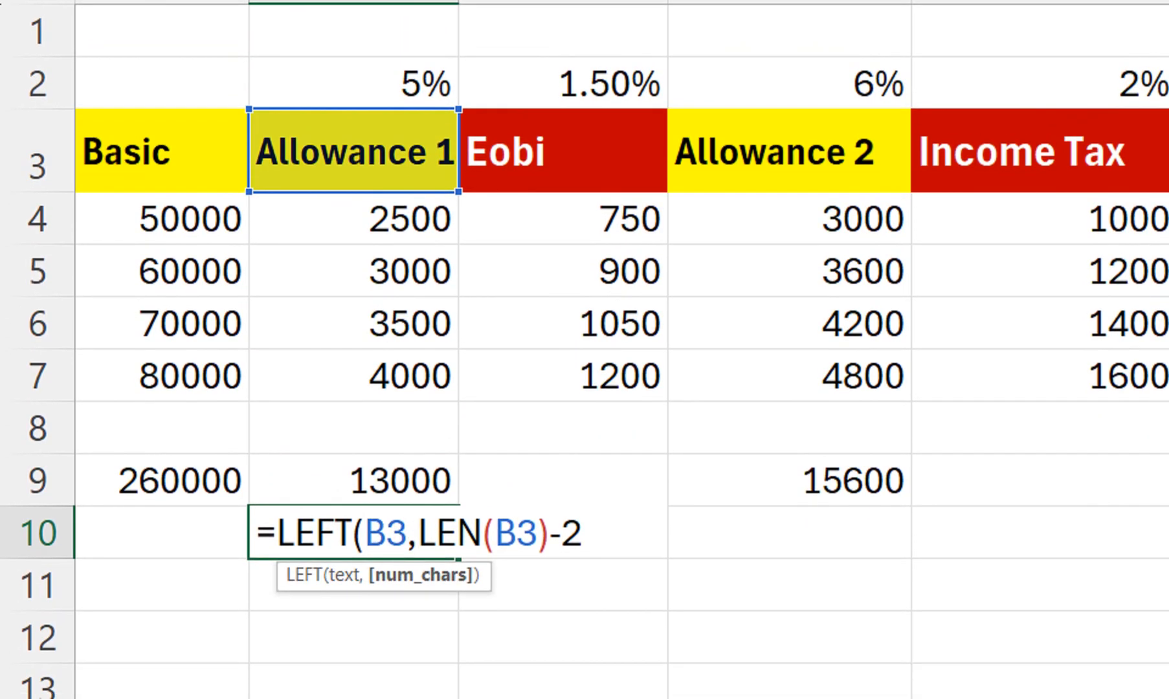
text())
key(Return)
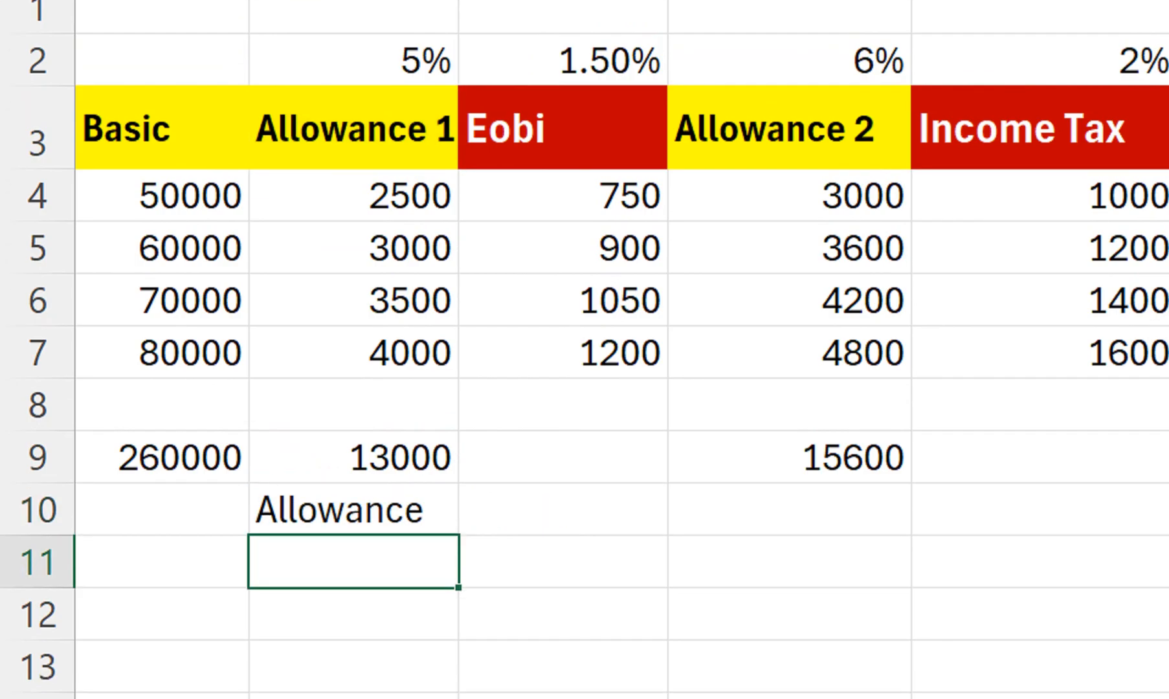
Insert an IF function ahead of the LEFT expression in the B10 formula
double_click(419, 510)
click(277, 510)
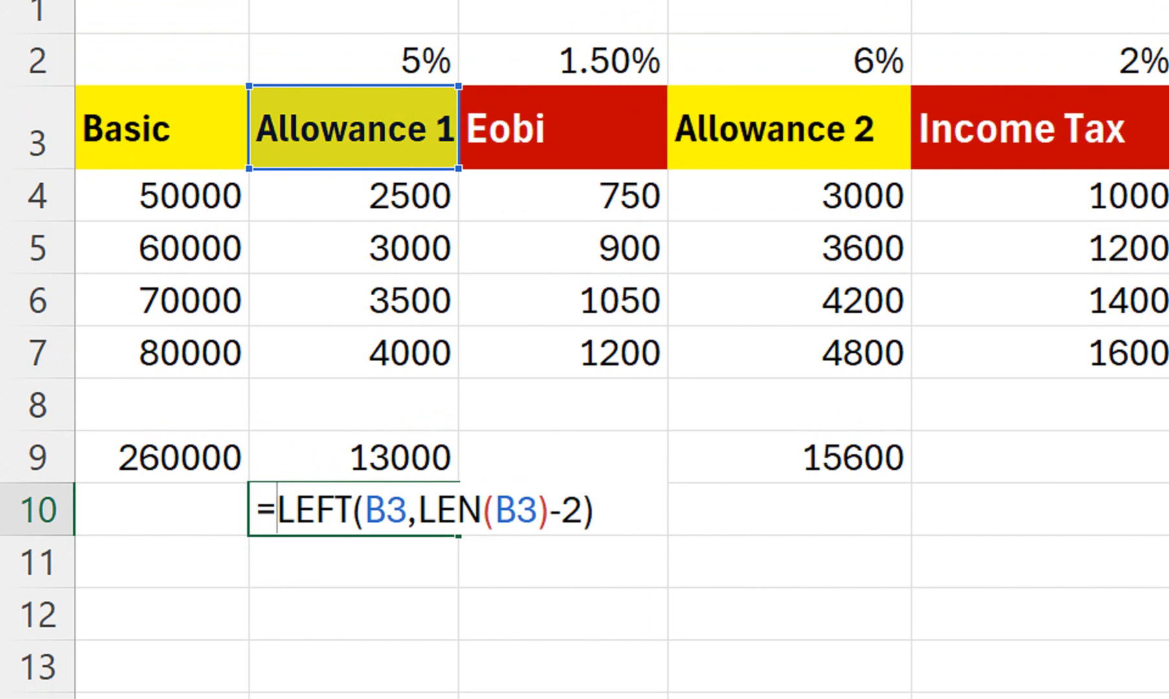
text(if)
key(Tab)
key(Left)
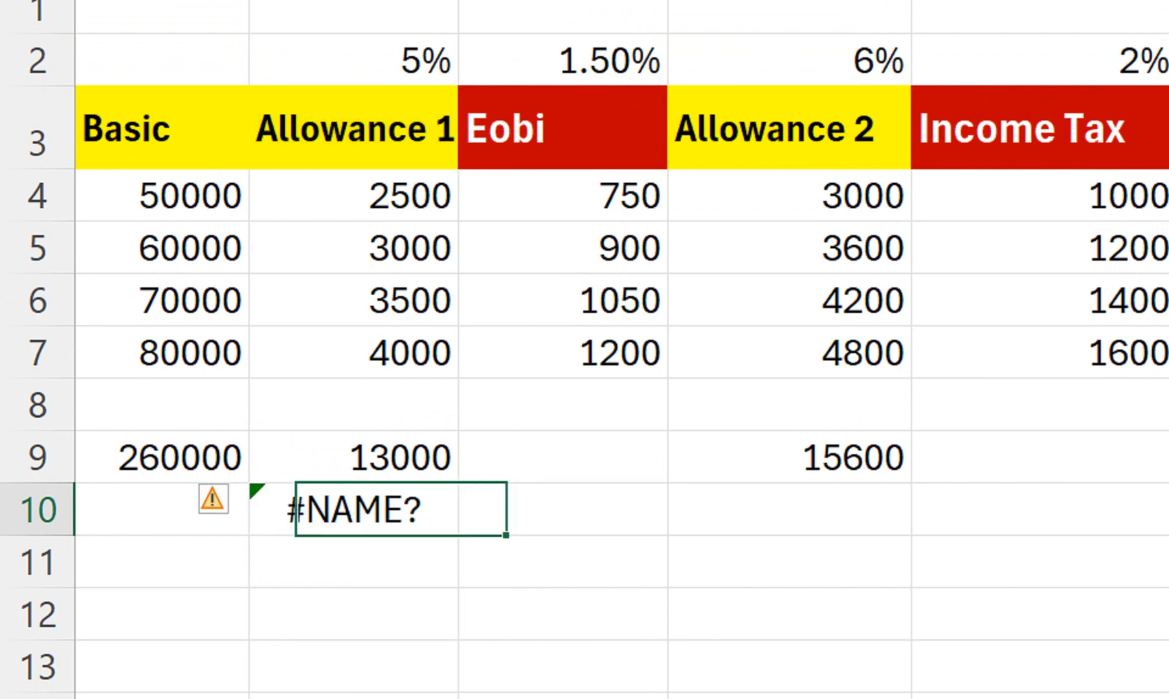
double_click(285, 510)
click(296, 510)
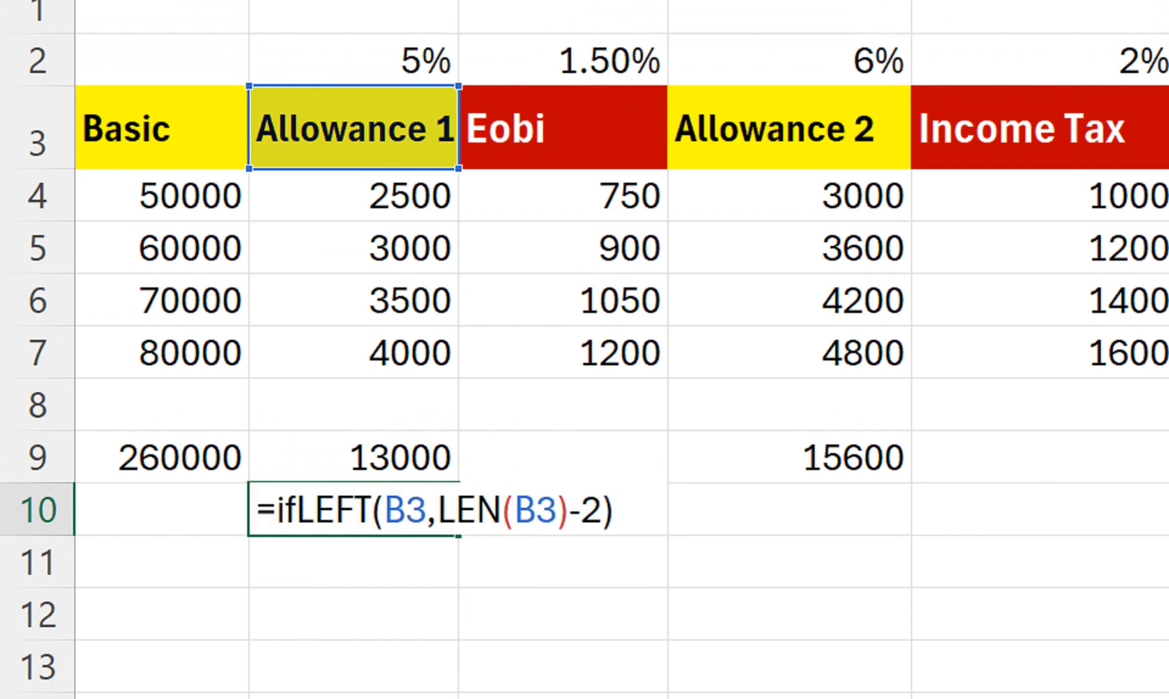
text(()
Complete the IF logical test in B10 by comparing the LEFT result with "Allowance"
click(789, 510)
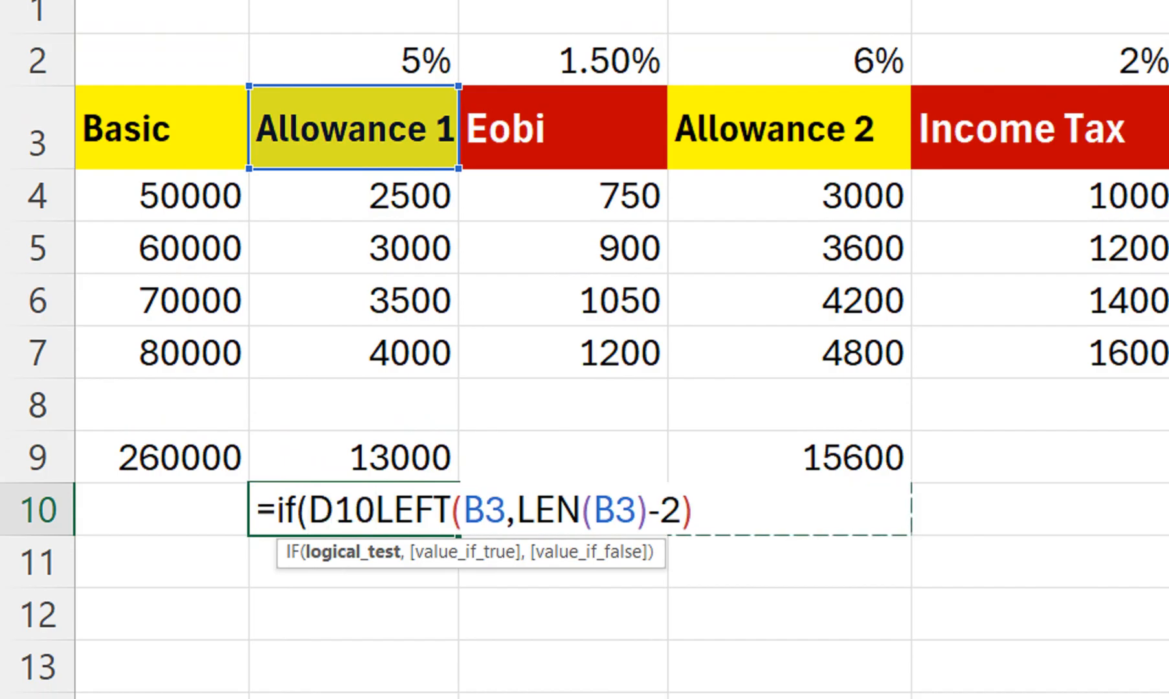
key(BackSpace)
key(BackSpace)
key(BackSpace)
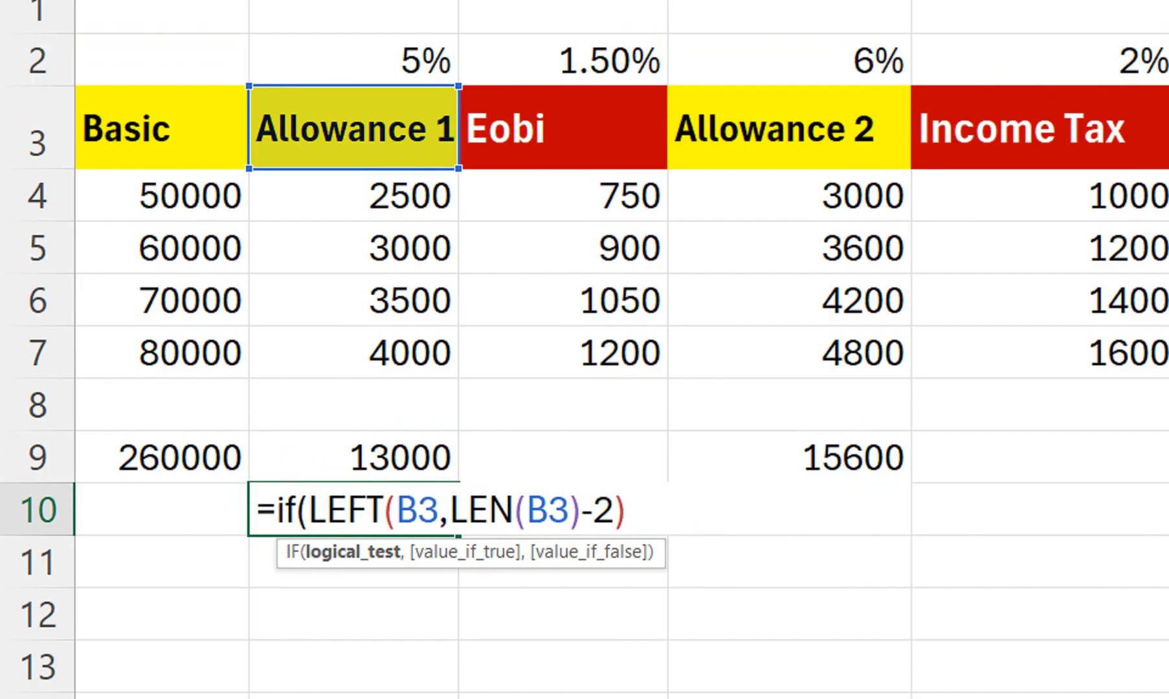
click(295, 510)
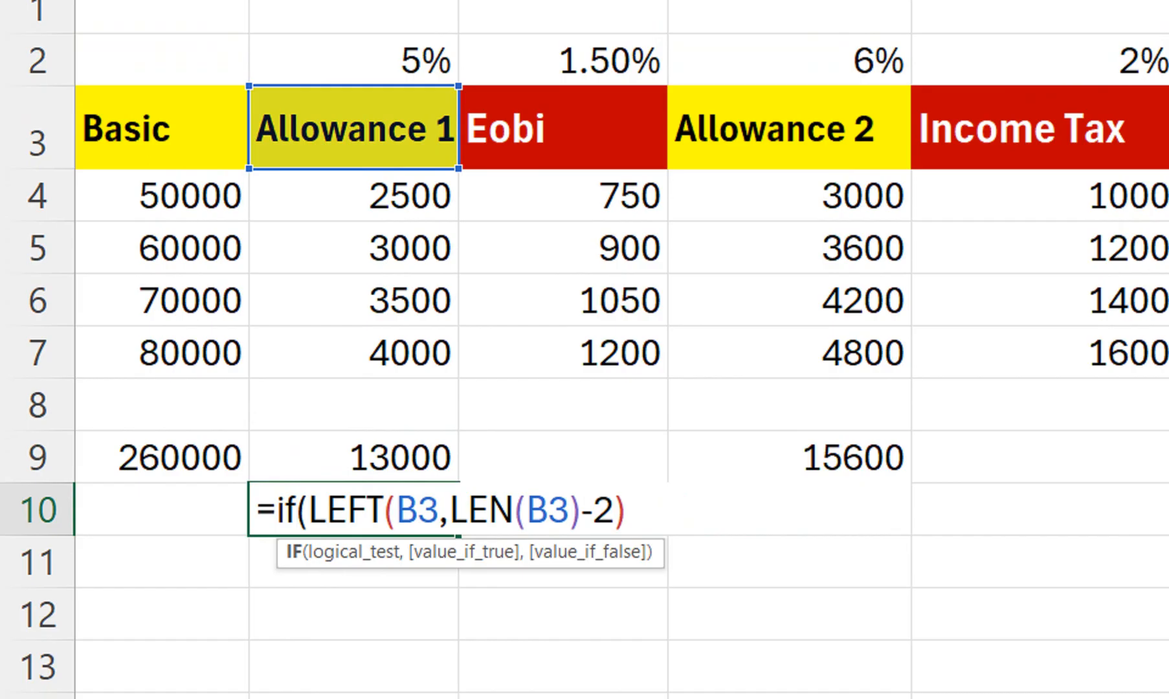
key(Right)
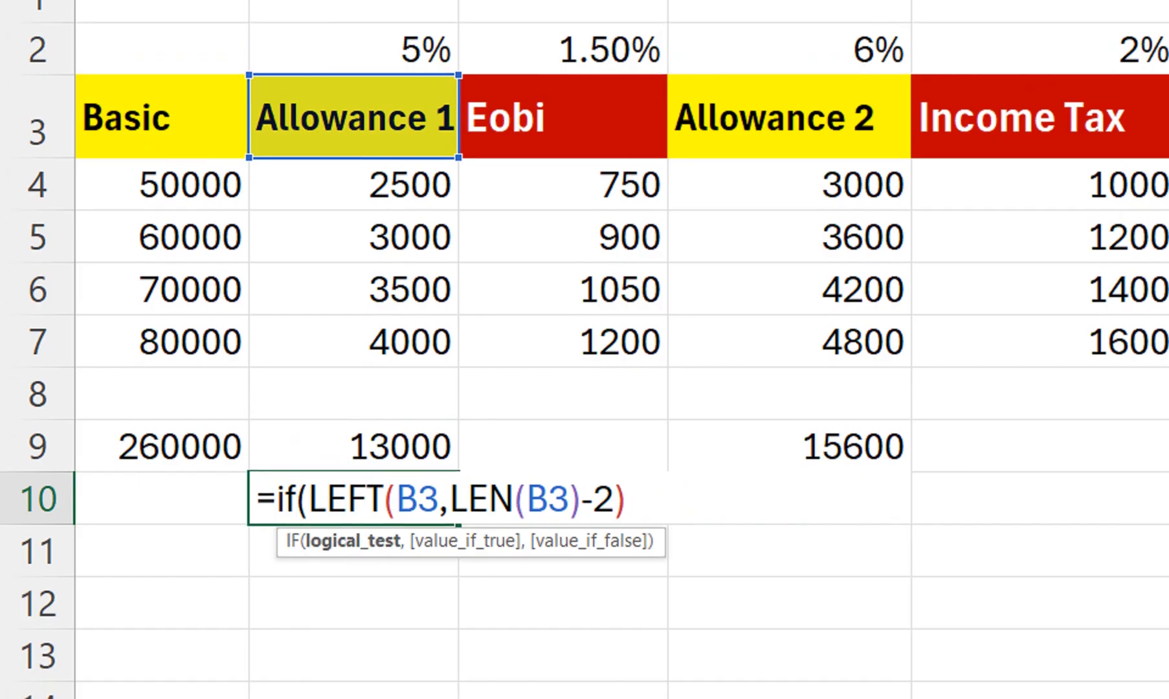
text(="Allowance",)
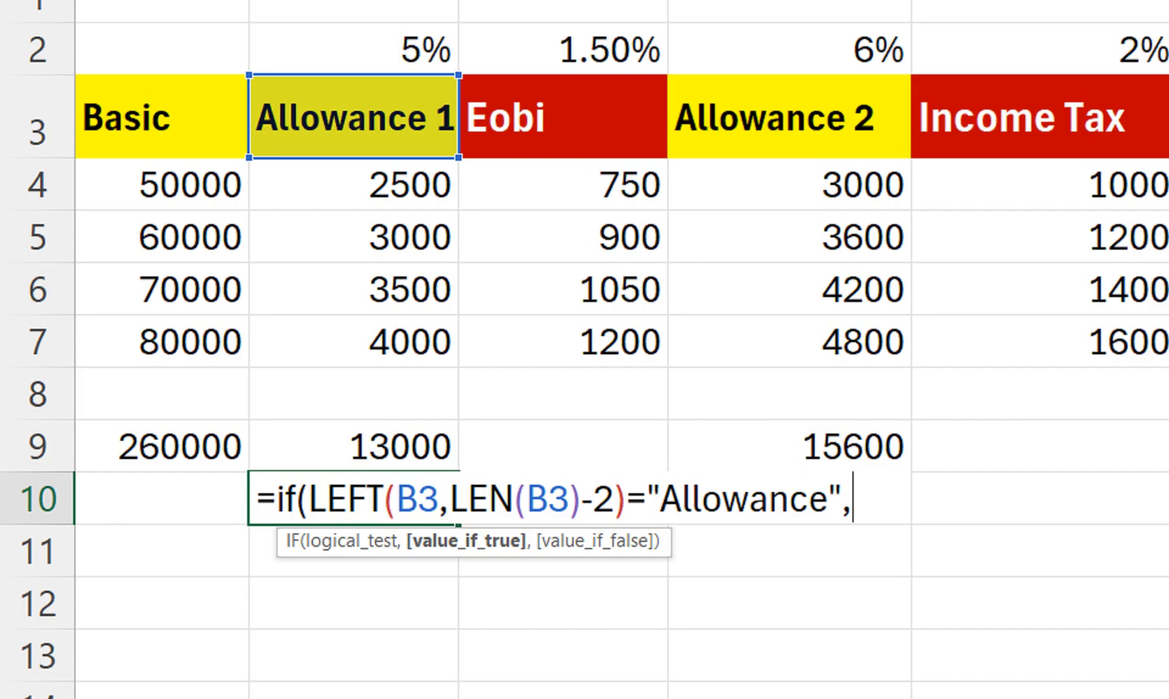
Finish the B10 IF formula with an empty string ("") as the true value and SUM(B4:B7) as the false value
text("",sum)
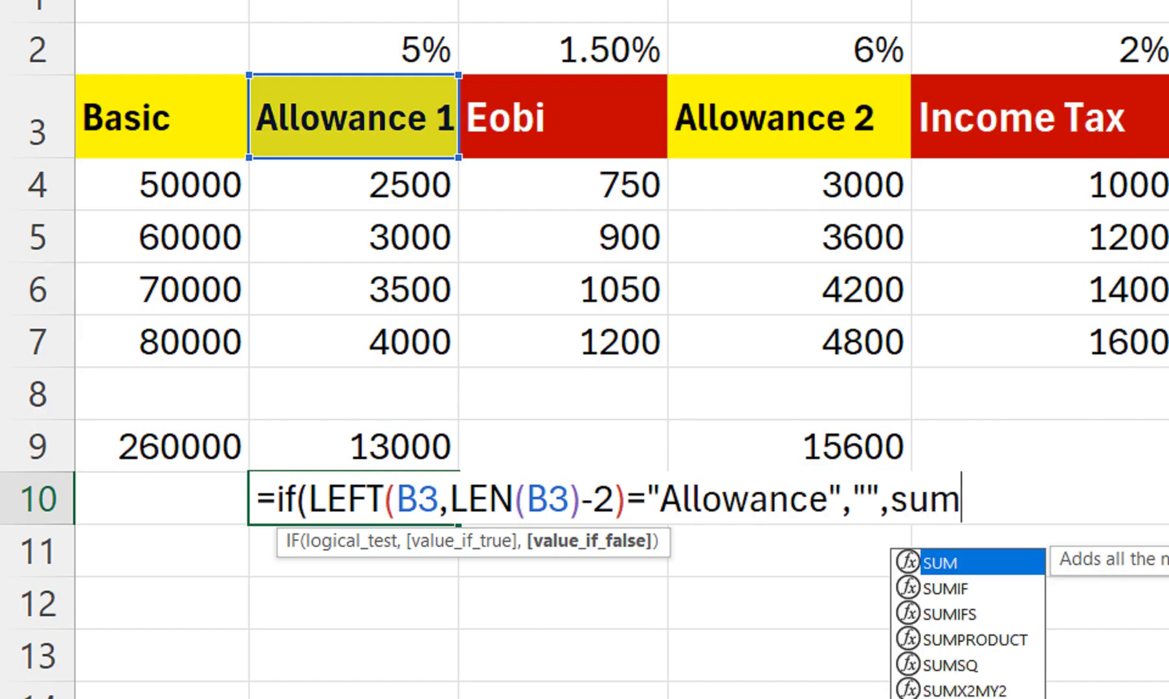
text(()
drag(388, 196, 446, 363)
text())
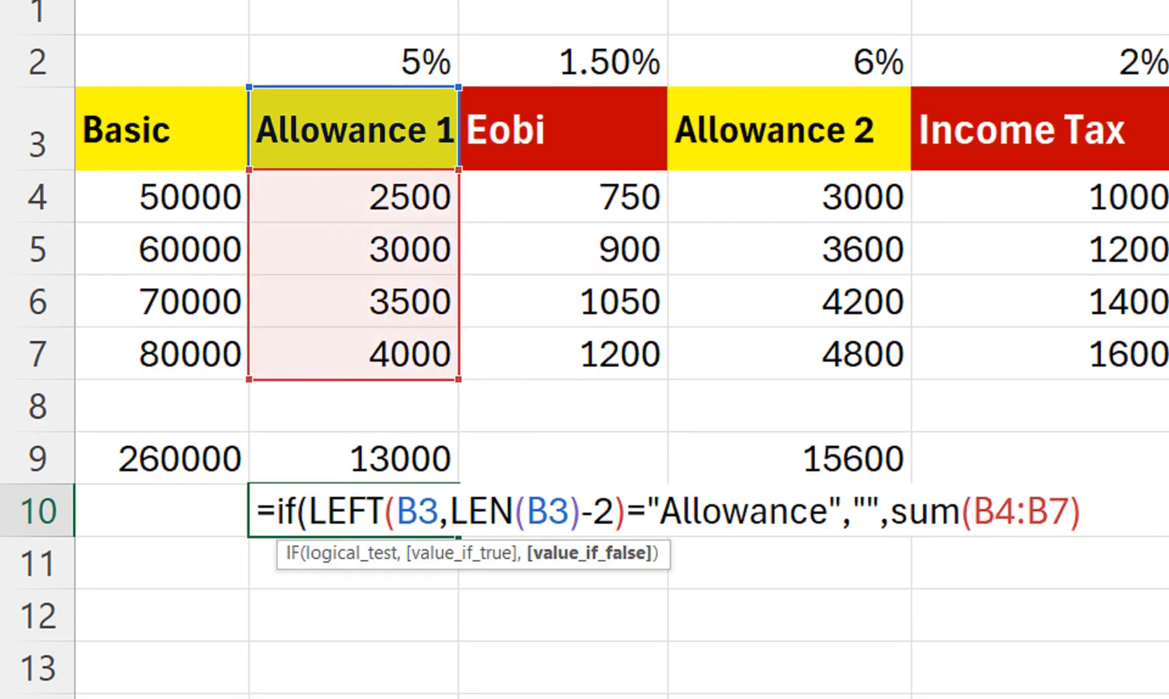
key(Return)
key(Return)
Fill the B10 formula across row 10 through the Advance column
key(Up)
key(Up)
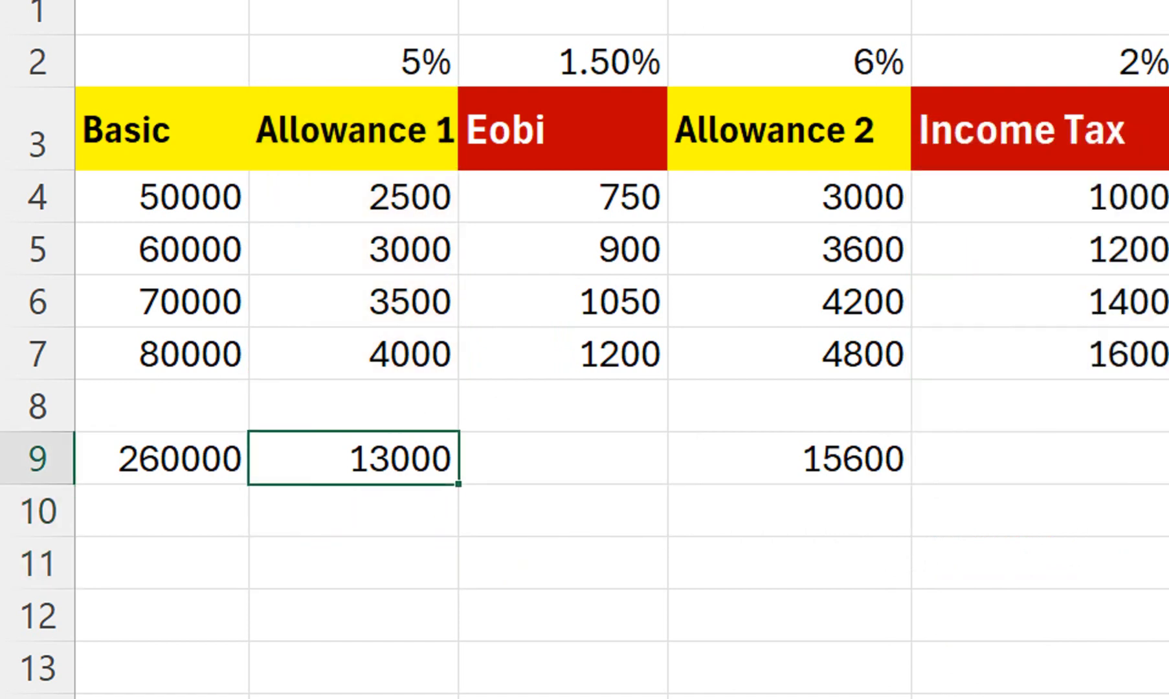
key(Down)
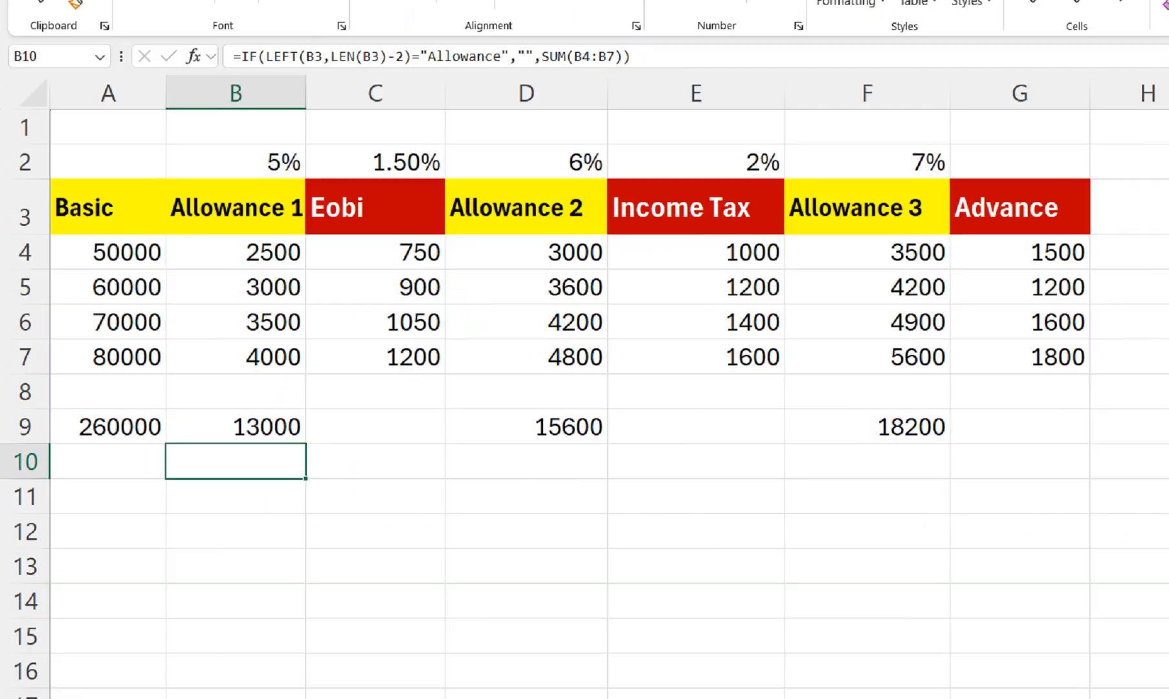
drag(458, 500, 1168, 492)
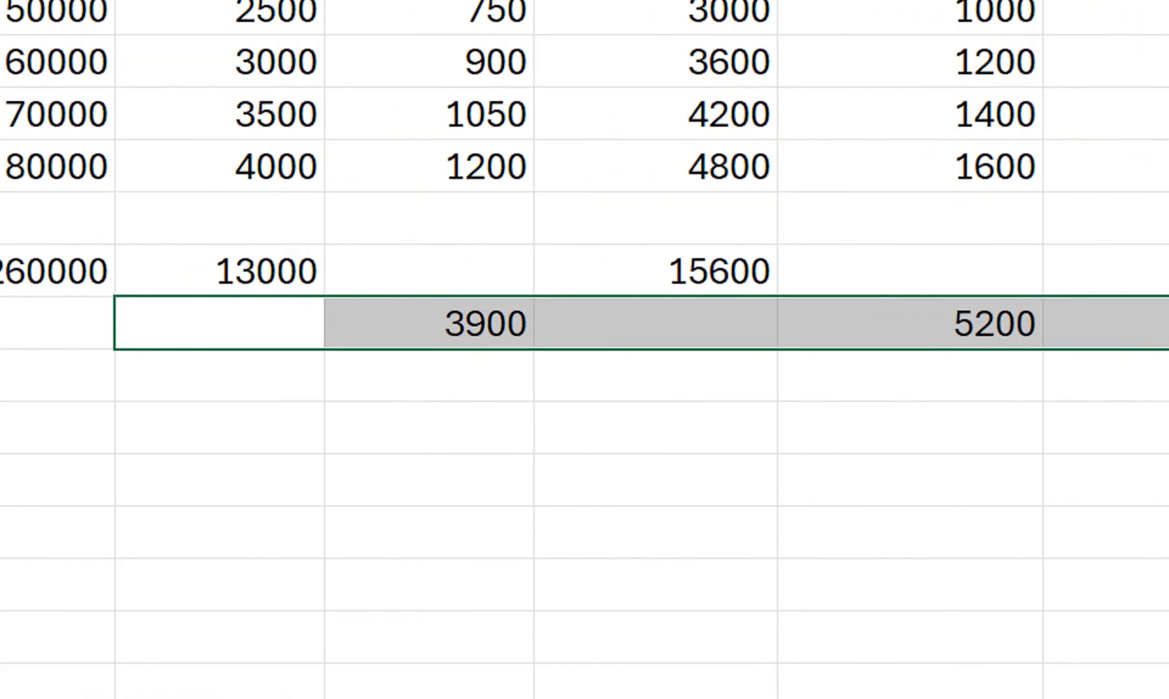
key(Right)
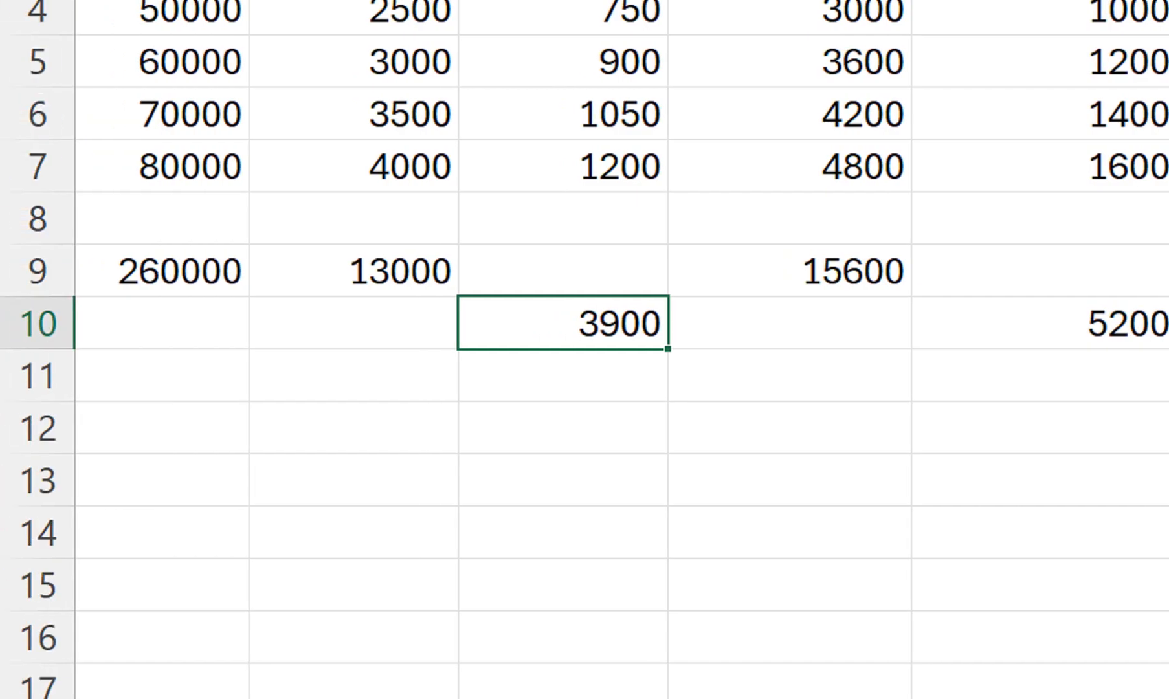
key(Left)
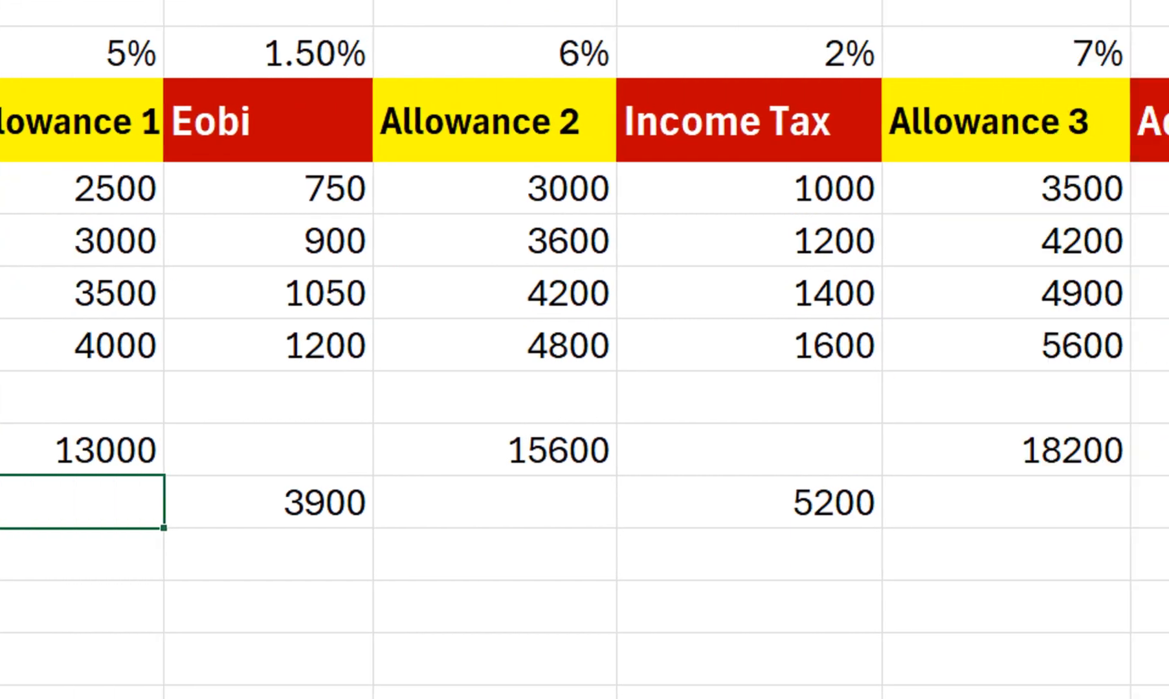
Calculate the net total in H10 with =SUM(A9:G9)-SUM(A10:G10)
click(1102, 502)
text(=sum)
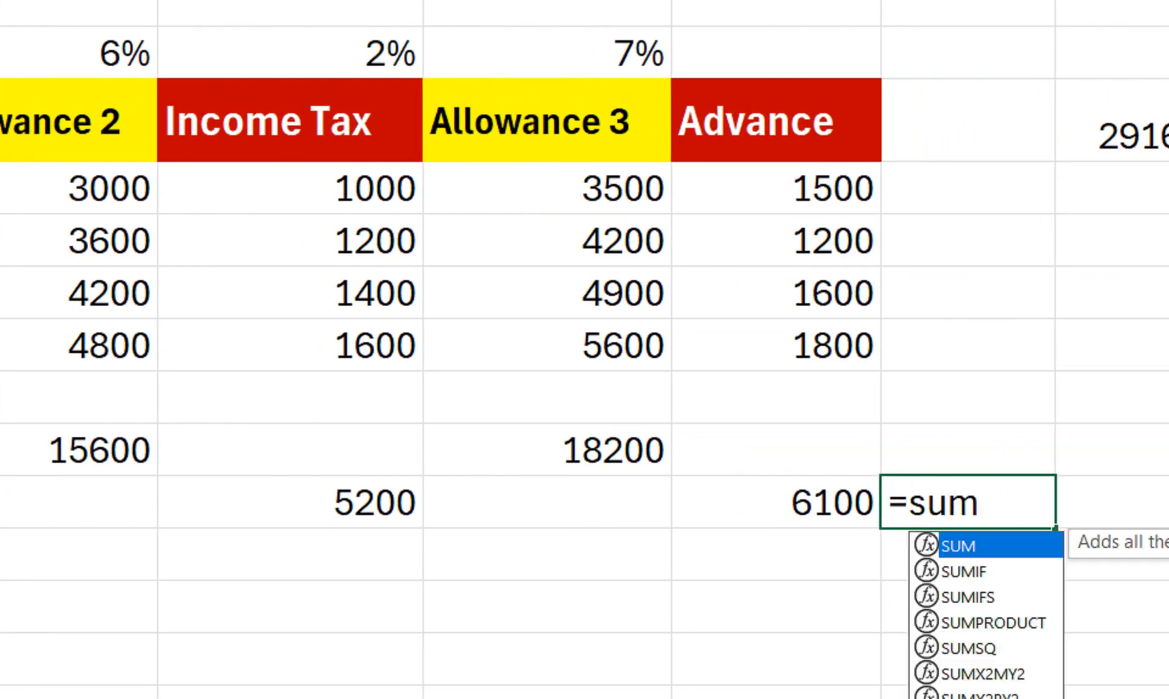
key(Tab)
drag(162, 441, 1096, 441)
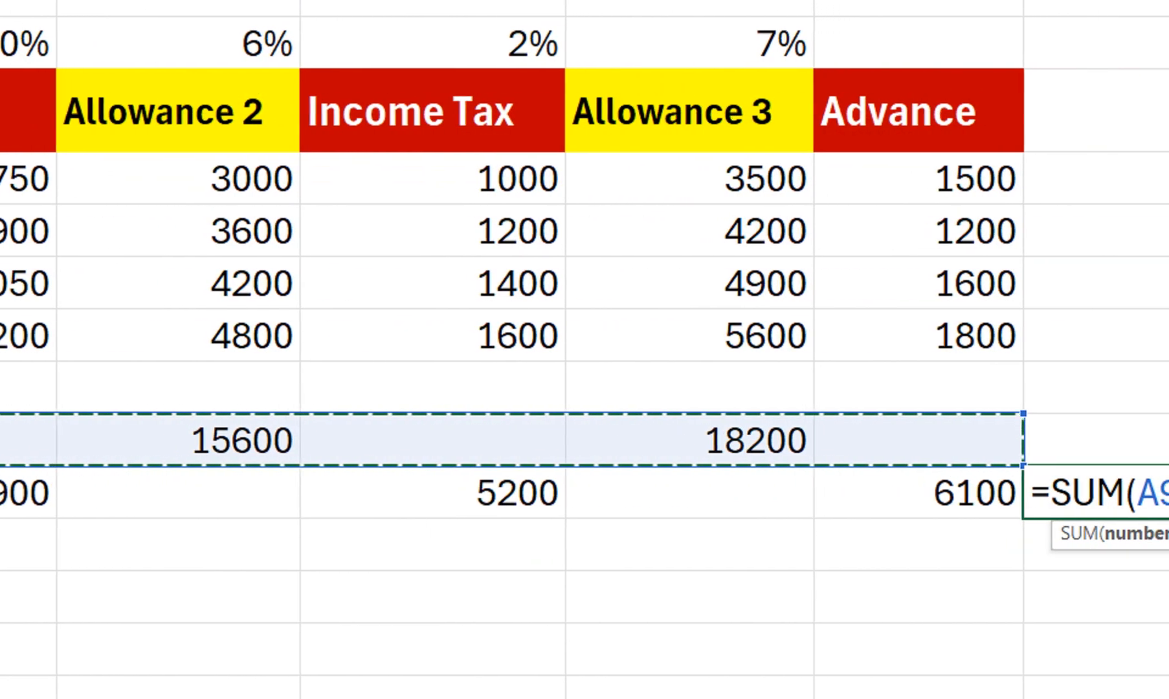
text())
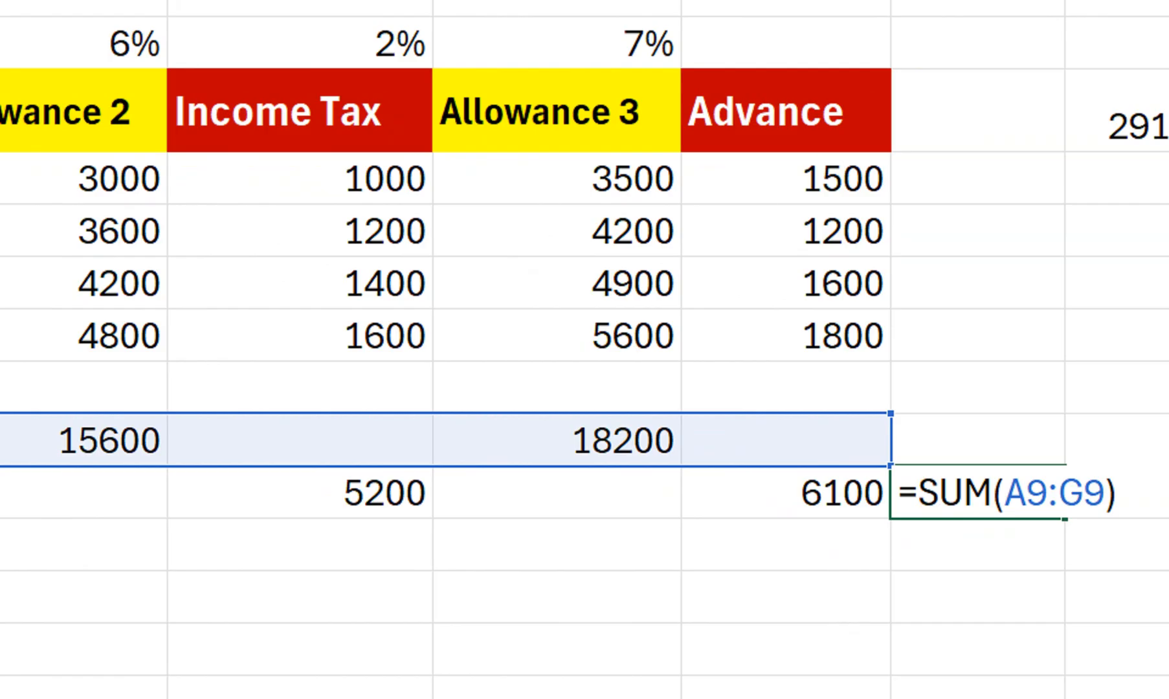
text(-su)
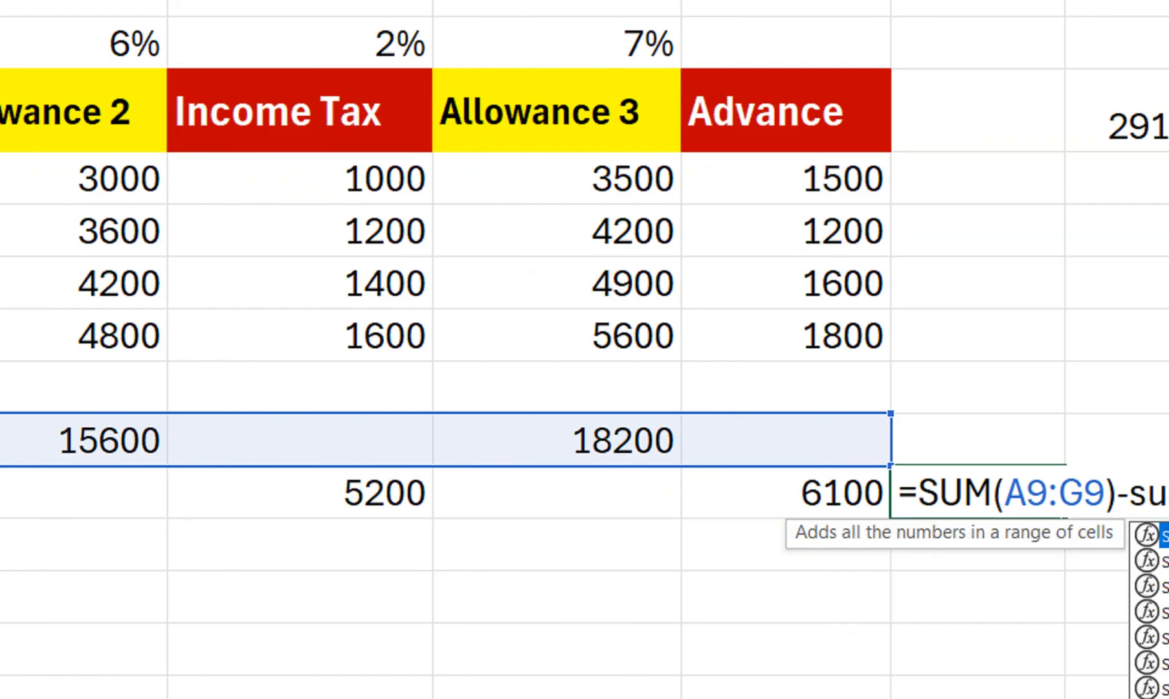
key(Tab)
drag(783, 493, 151, 494)
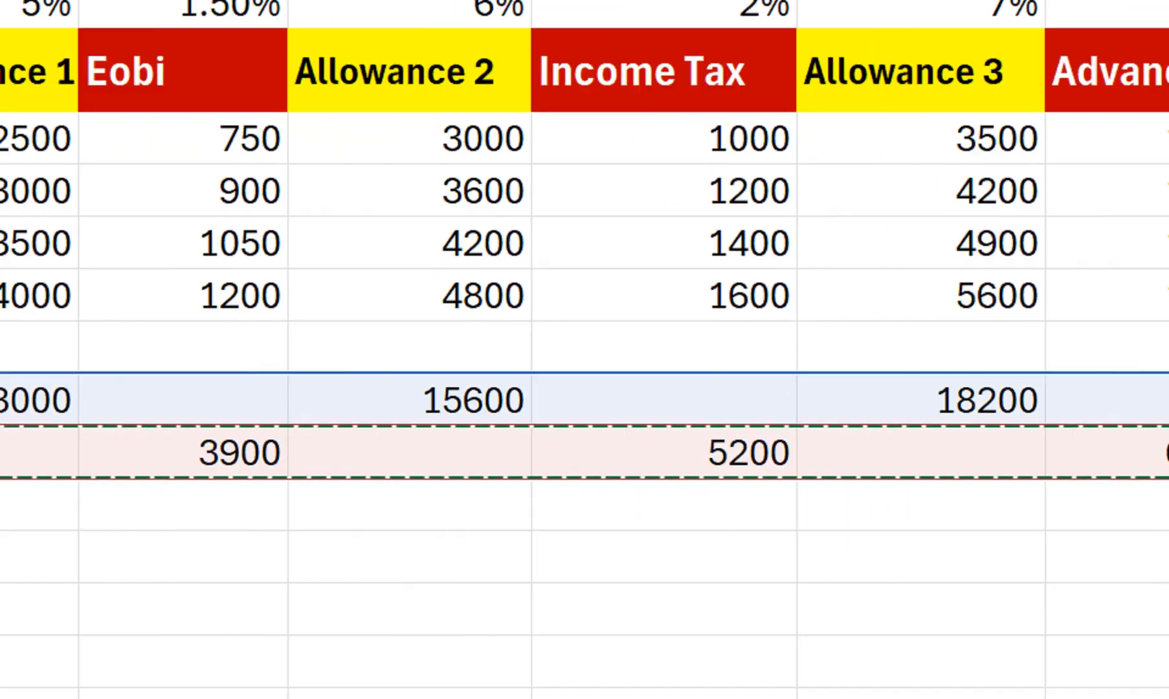
text()-SUM(A10:G10))
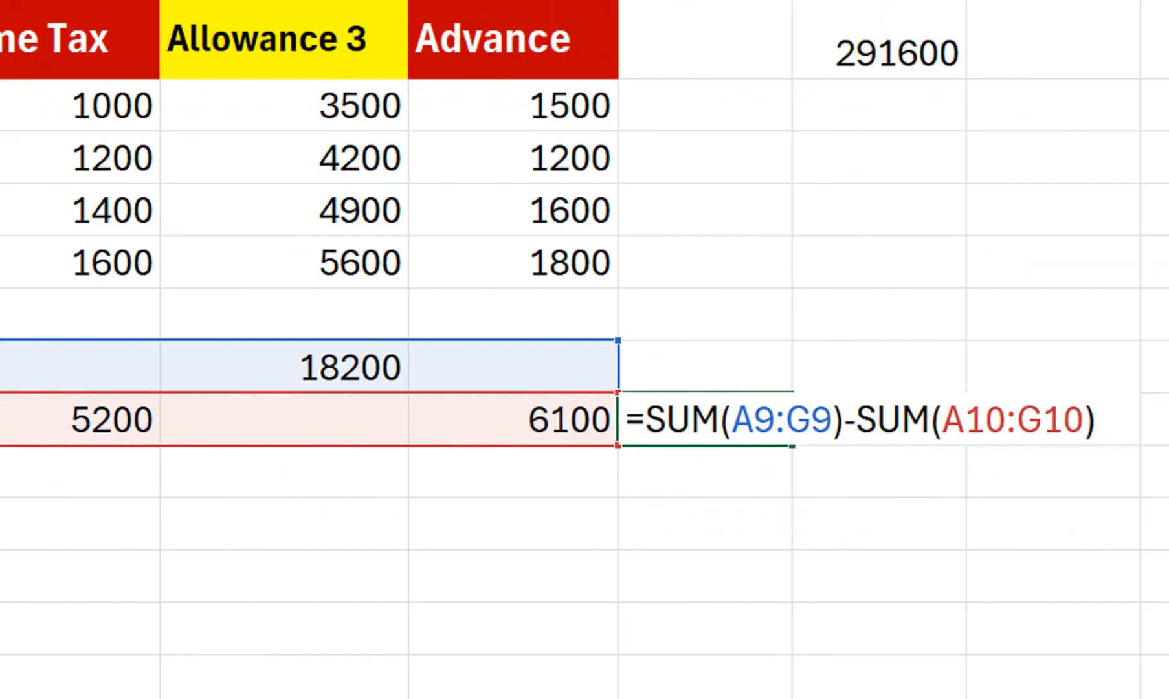
key(Return)
Compare the net total and formula in H10 with those in I3
click(879, 46)
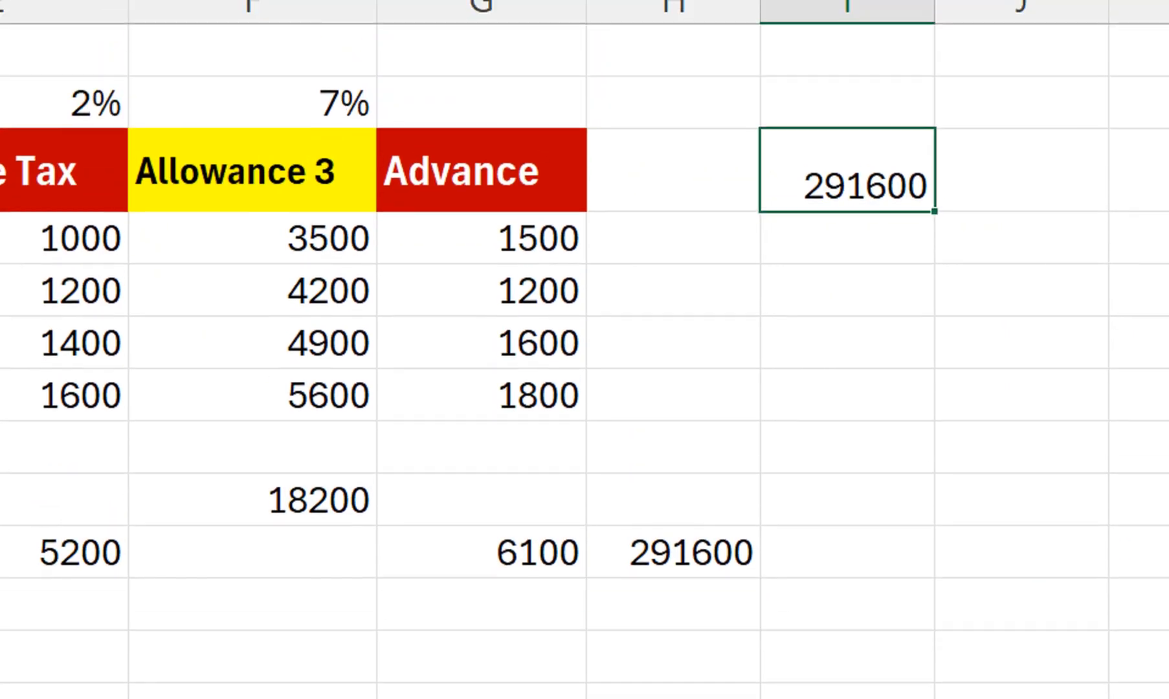
click(705, 419)
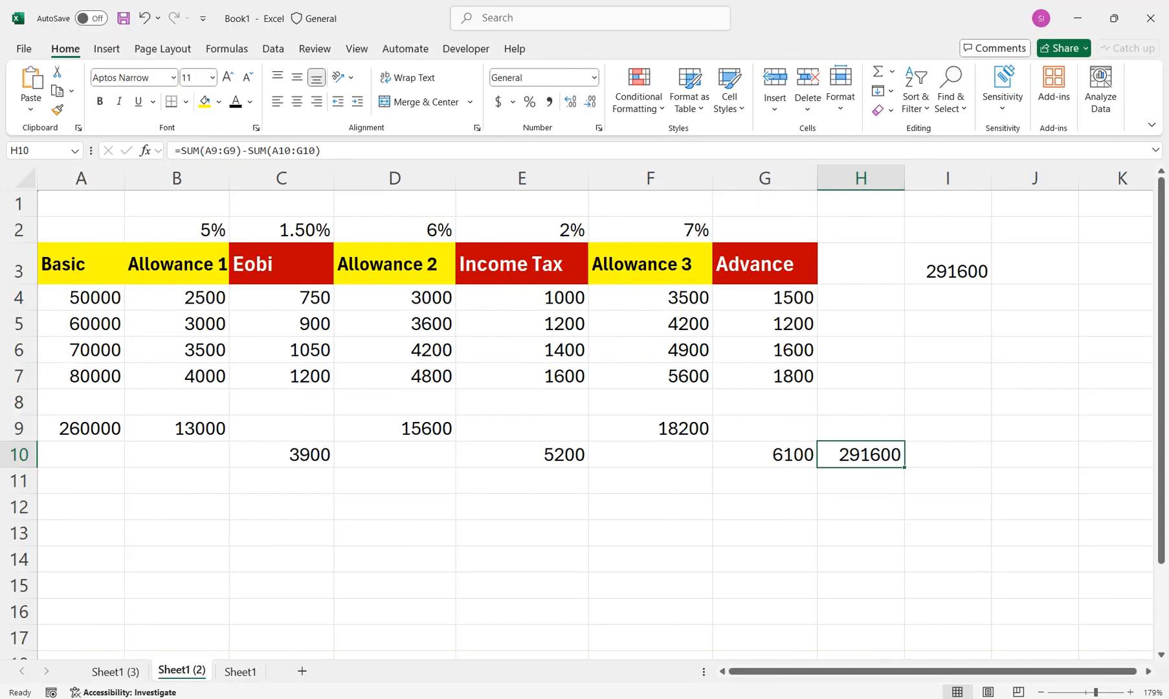
click(948, 264)
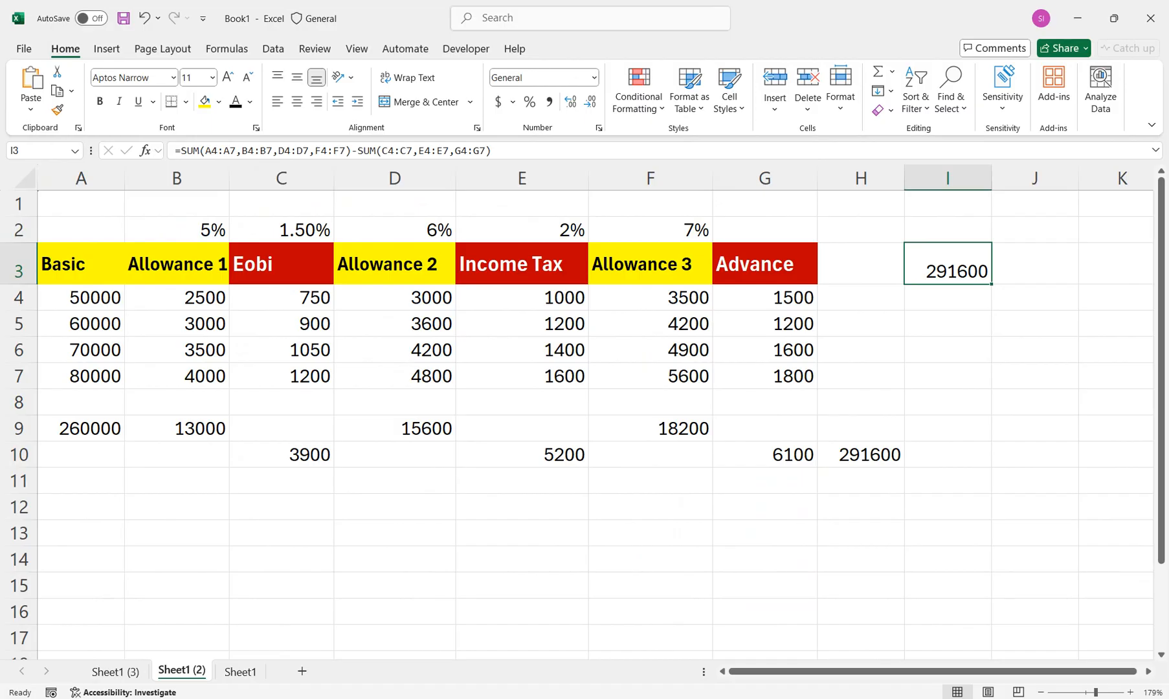